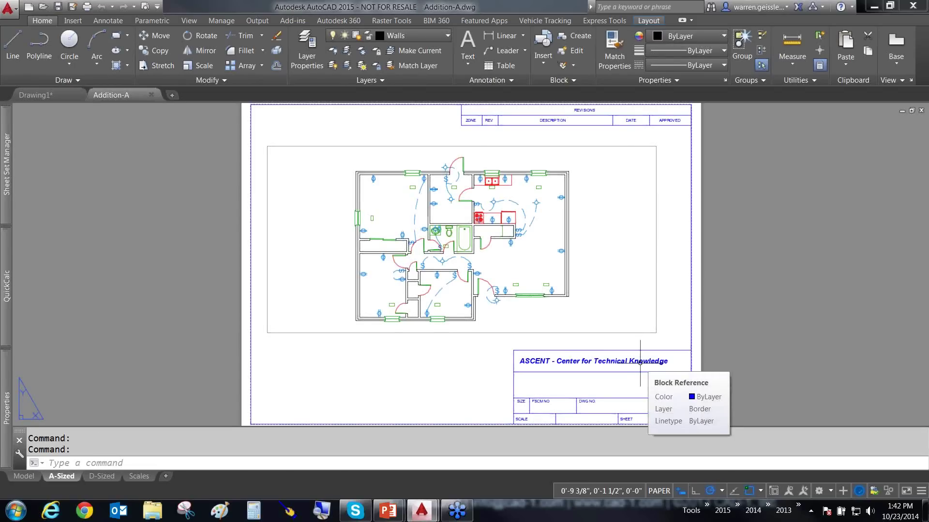
- Open the Plot settings for the A-Sized layout
left_click(47, 463)
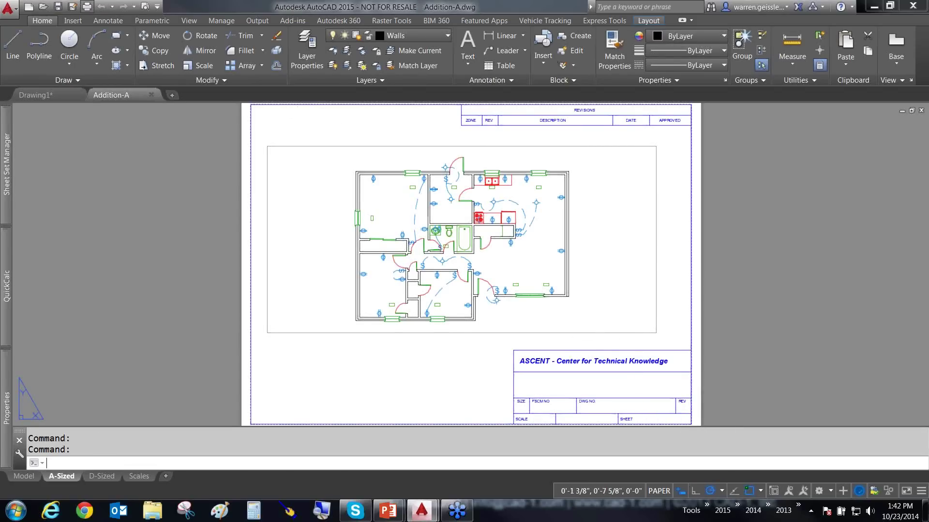
left_click(87, 6)
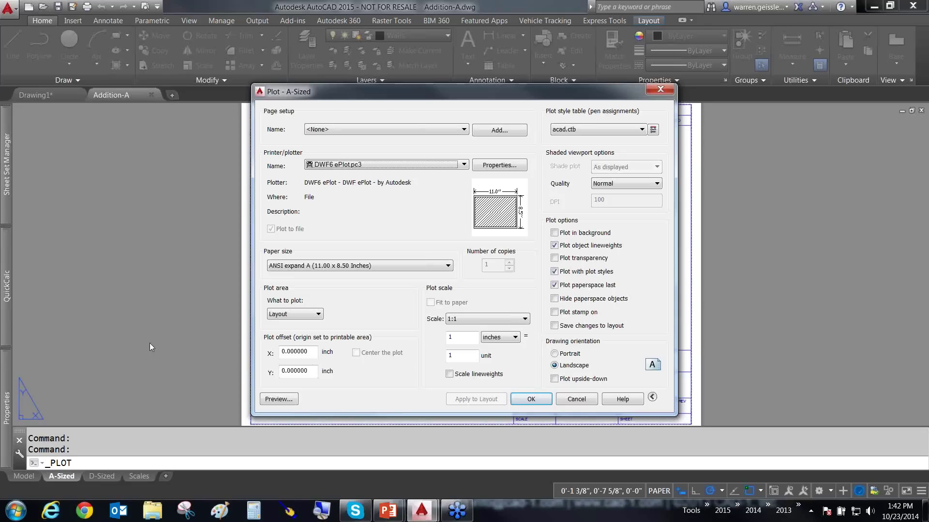
- Switch to e-Pointer, set the arrow thickness to 12 and draw a red arrow pointing at the plot style table setting
left_click(288, 512)
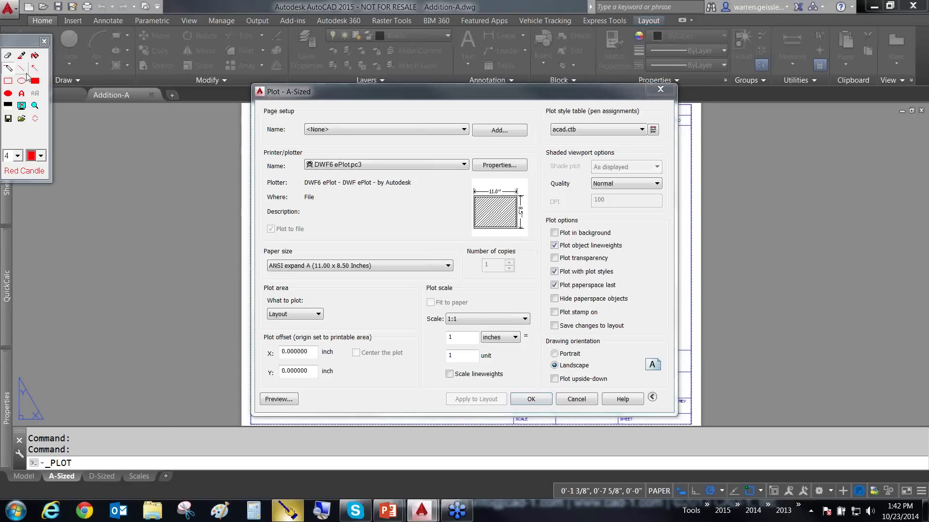
left_click(18, 156)
left_click(14, 224)
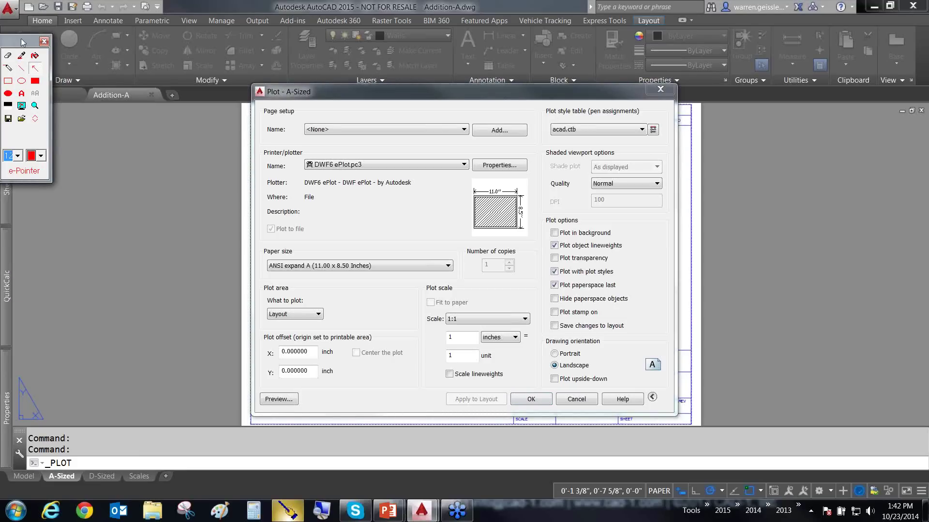
left_click_drag(23, 43, 601, 520)
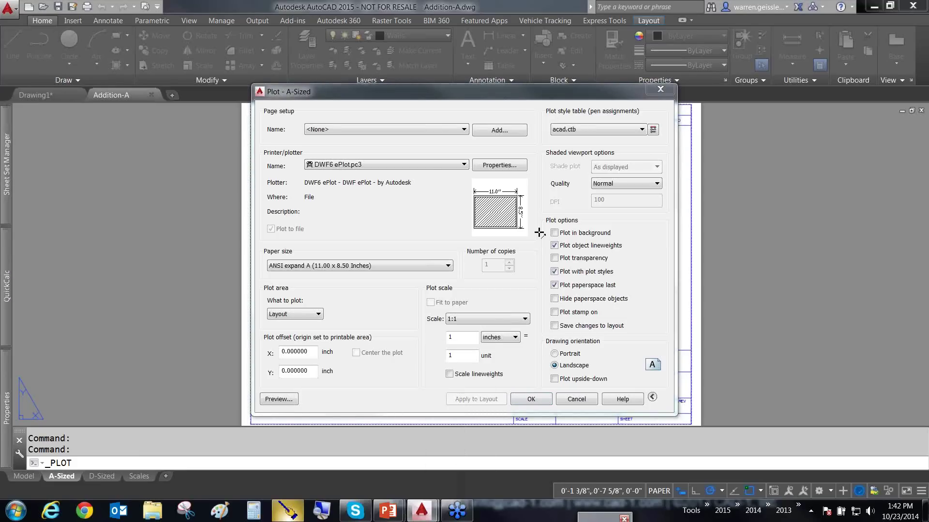
left_click_drag(521, 232, 587, 138)
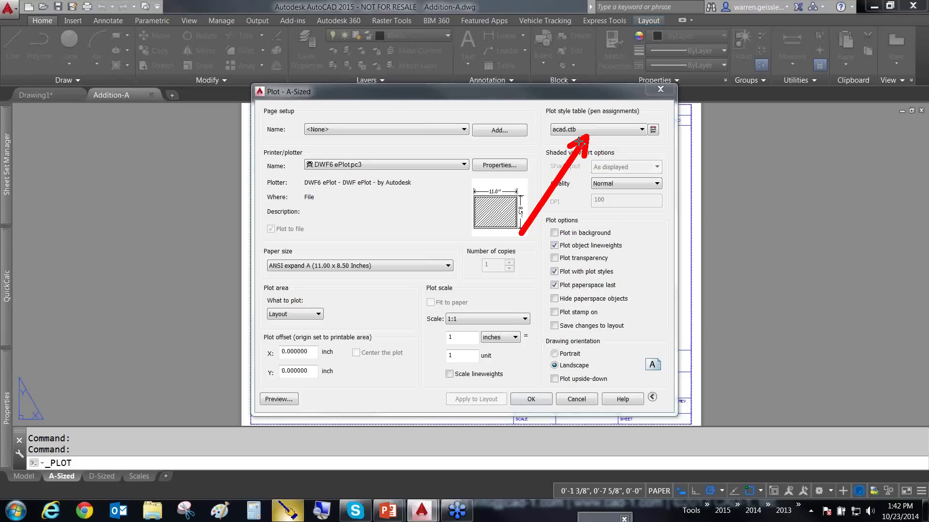
- Check the available plot style tables and open acad.ctb in the Plot Style Table Editor
left_click(642, 129)
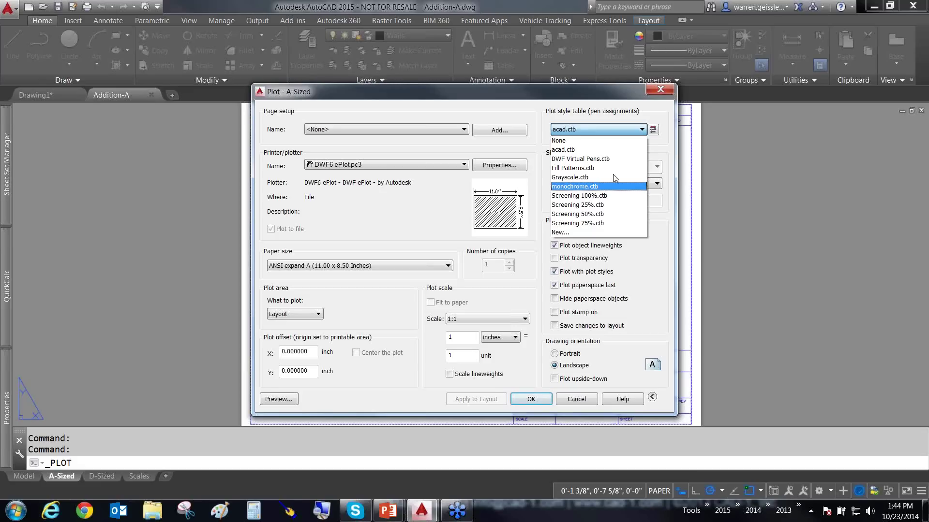
left_click(656, 152)
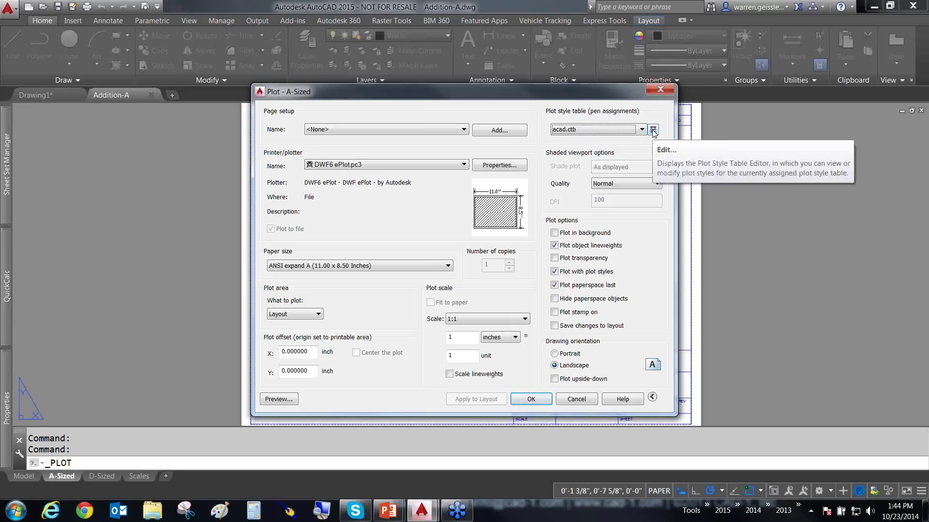
left_click(653, 129)
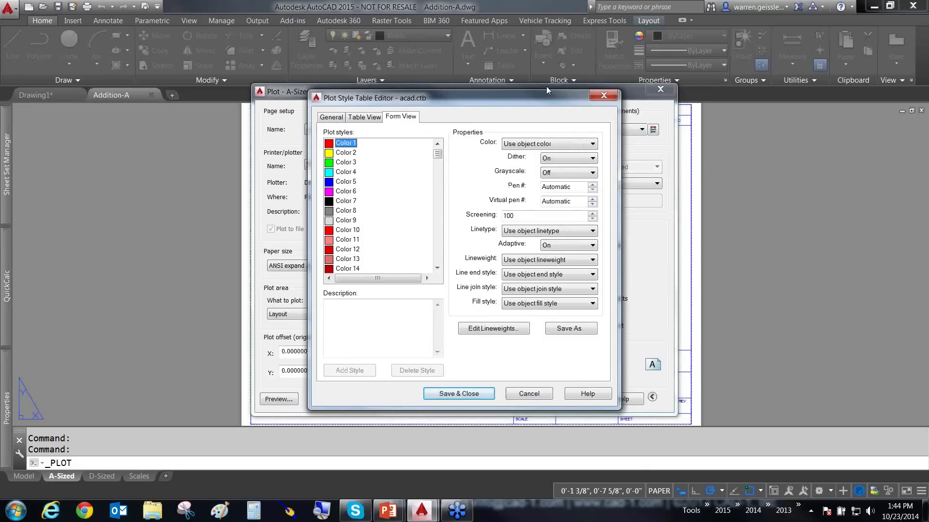
left_click_drag(536, 98, 588, 83)
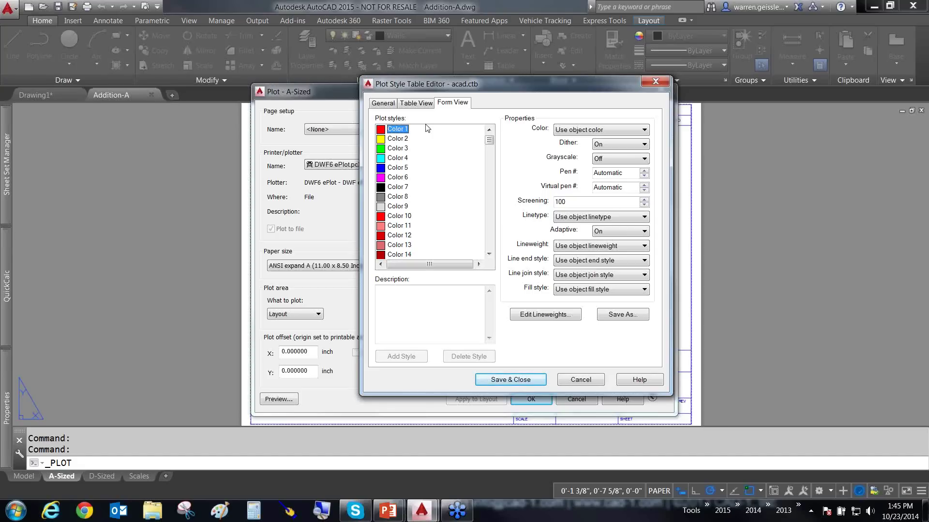
- Browse the acad.ctb plot styles through Color 255 and return to Color 1
scroll(493, 176, "down", 20)
scroll(493, 176, "down", 20)
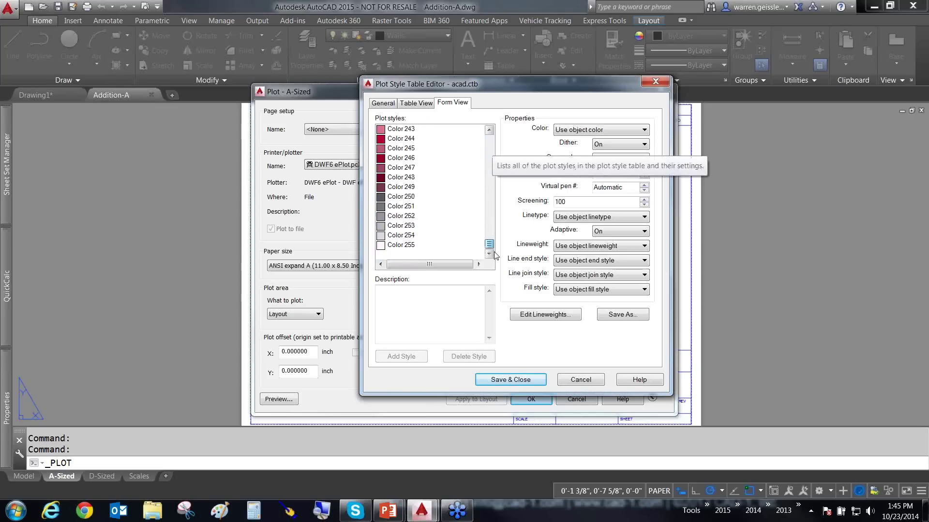
left_click(412, 245)
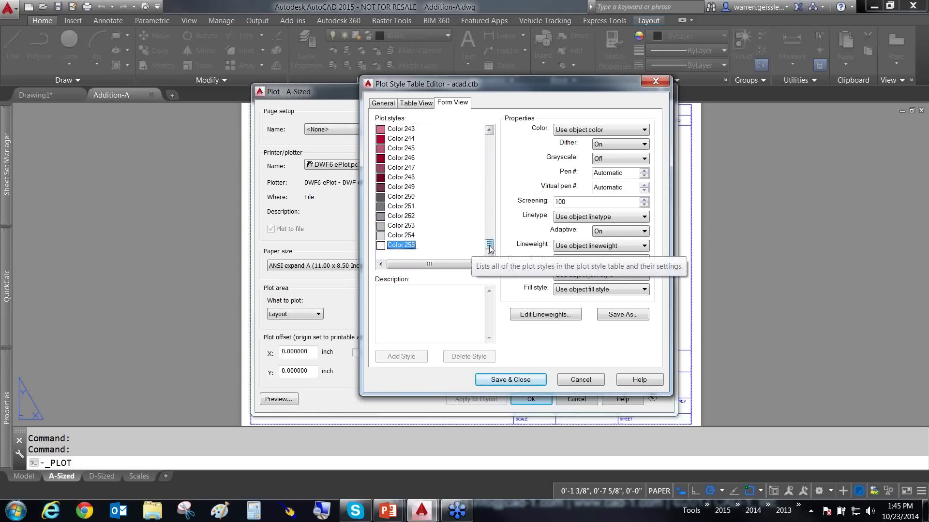
left_click_drag(490, 244, 490, 138)
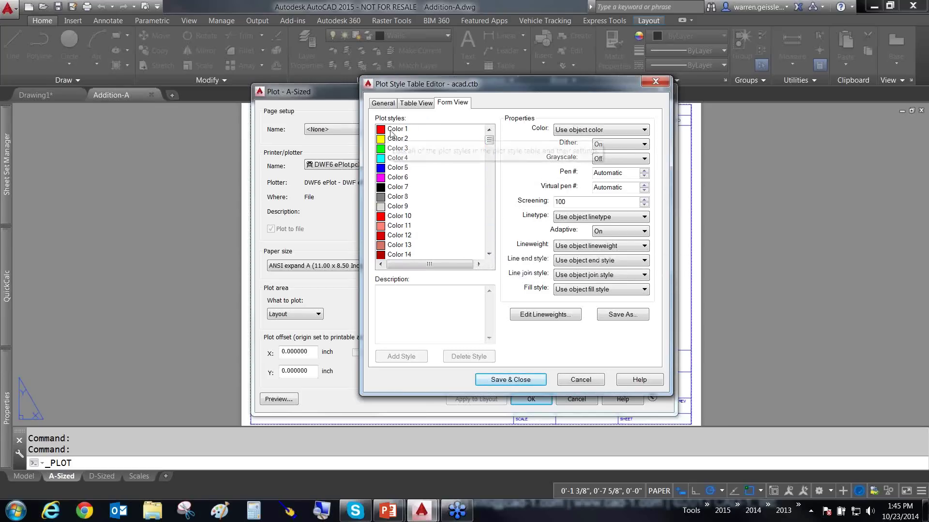
left_click(387, 129)
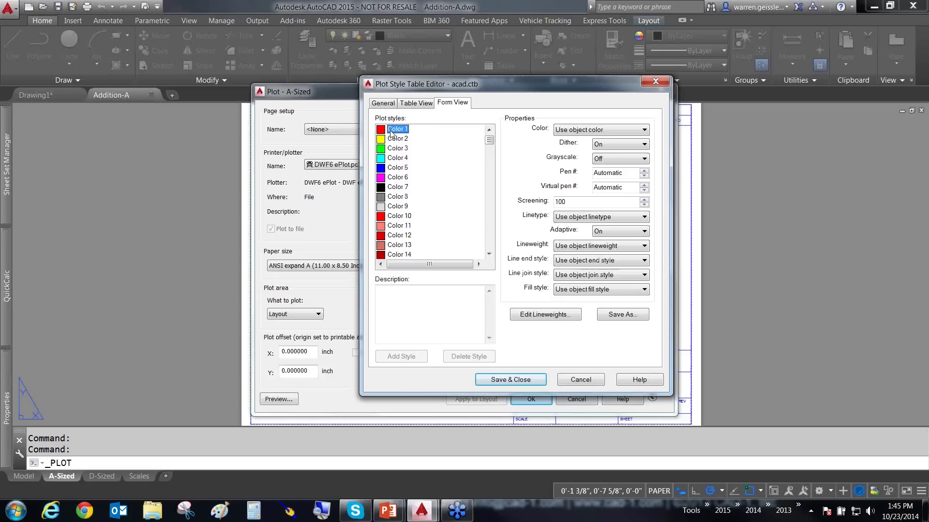
- Select the Color 1 to Color 7 plot styles together, reselect Color 1 alone and check its color property
left_click(398, 187, "shift")
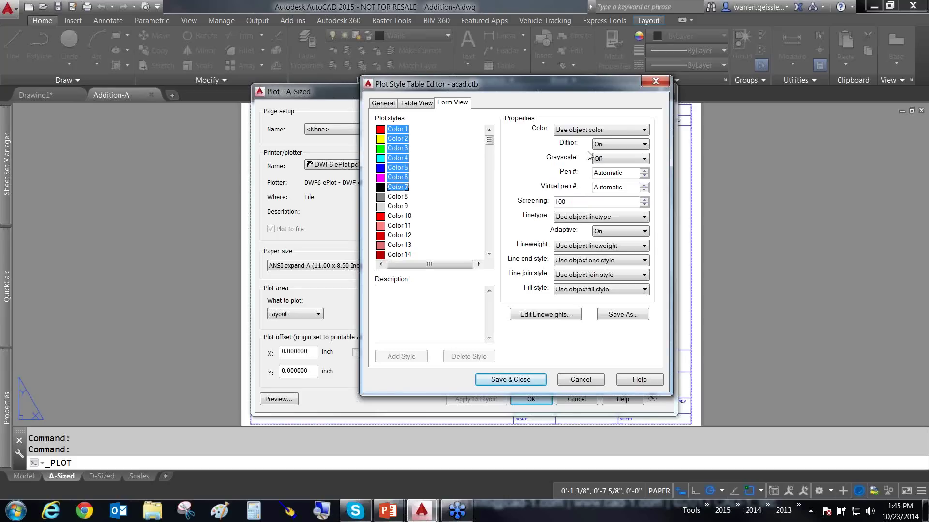
left_click(399, 130)
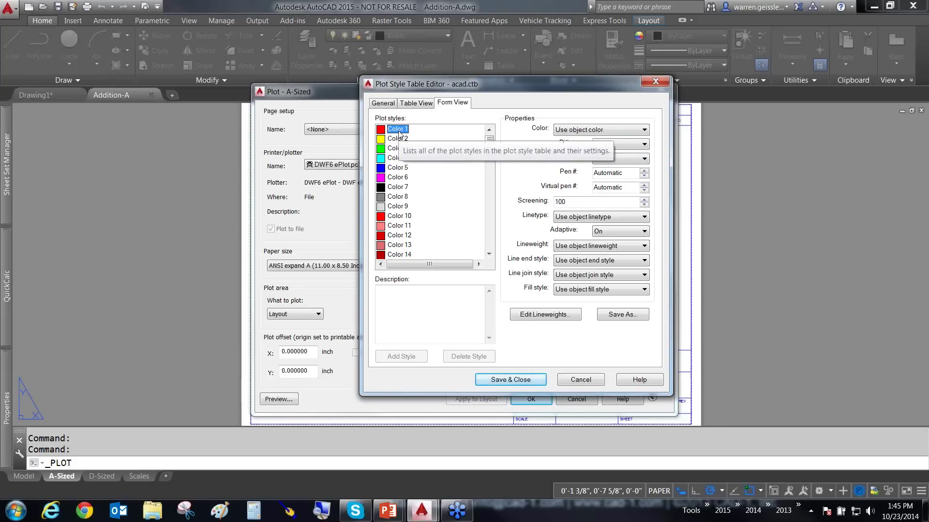
left_click(585, 133)
left_click(585, 132)
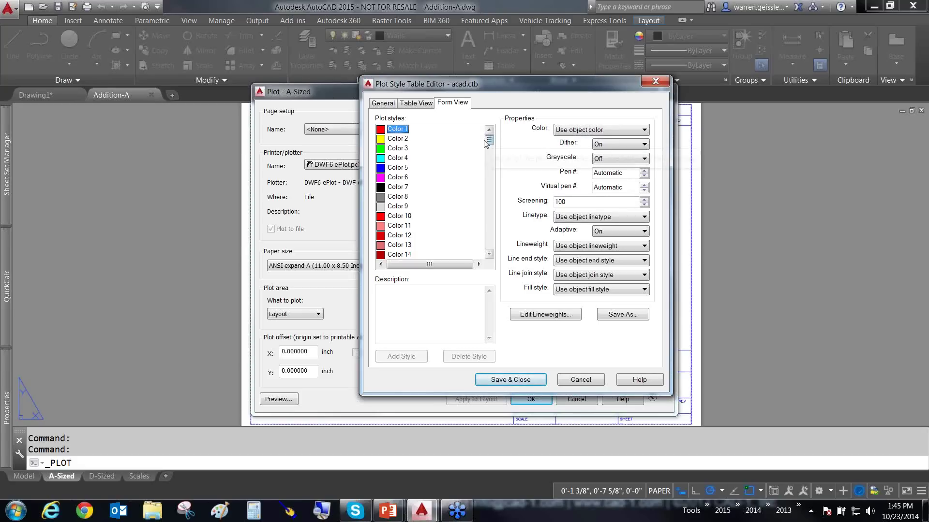
- Extend the selection from Color 1 to Color 255 and view the color choices for all the plot styles
left_click_drag(489, 137, 493, 261)
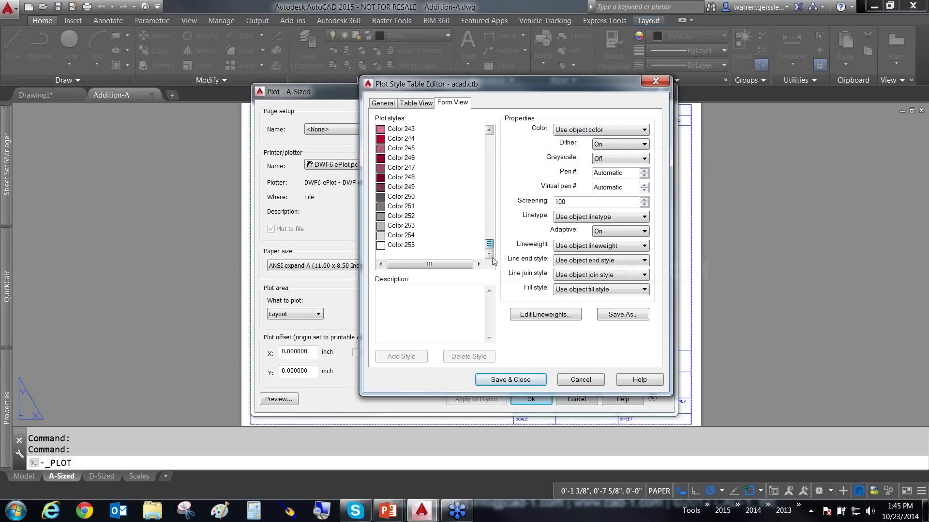
left_click(401, 245, "shift")
left_click(577, 130)
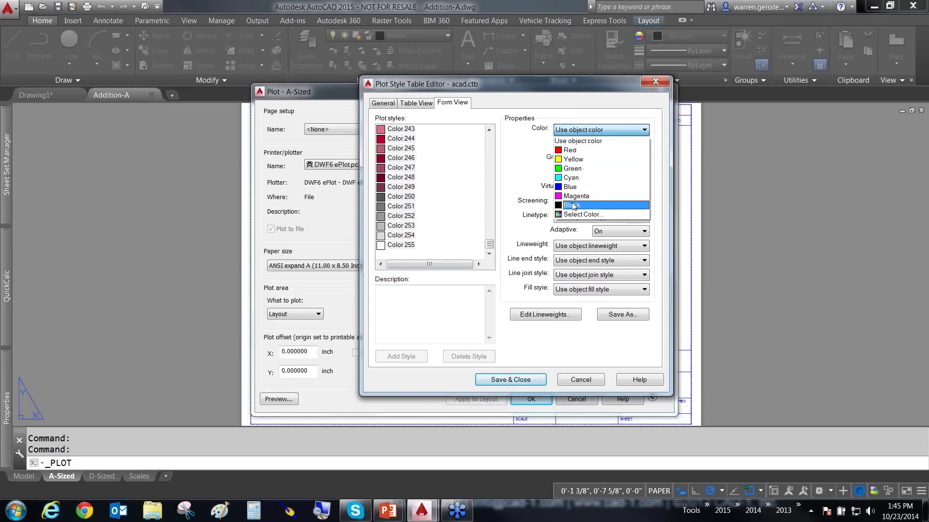
left_click(529, 155)
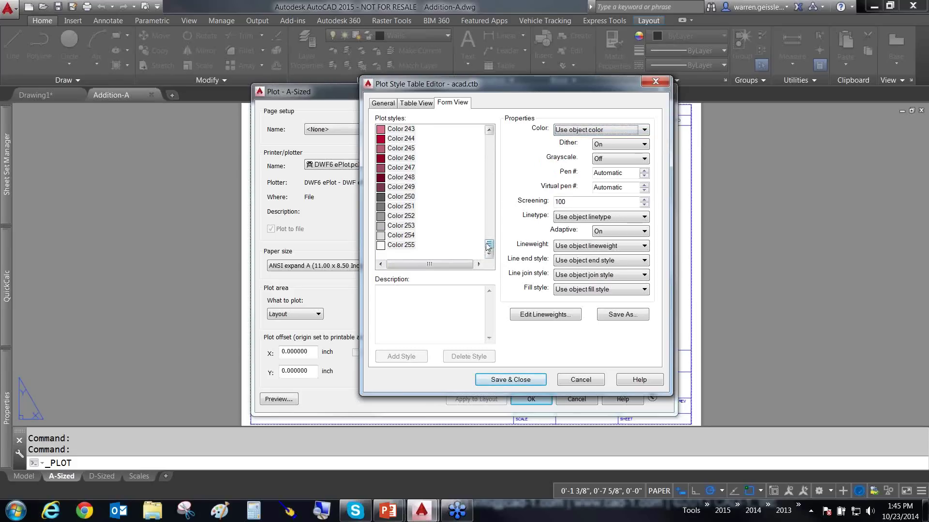
- Select only the Color 1 plot style and examine its screening setting
scroll(489, 246, "up", 20)
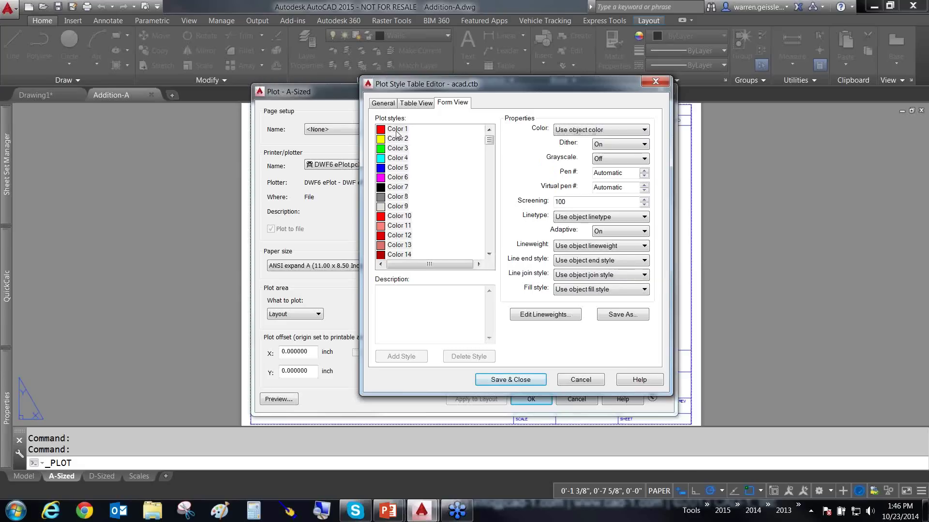
left_click(398, 129)
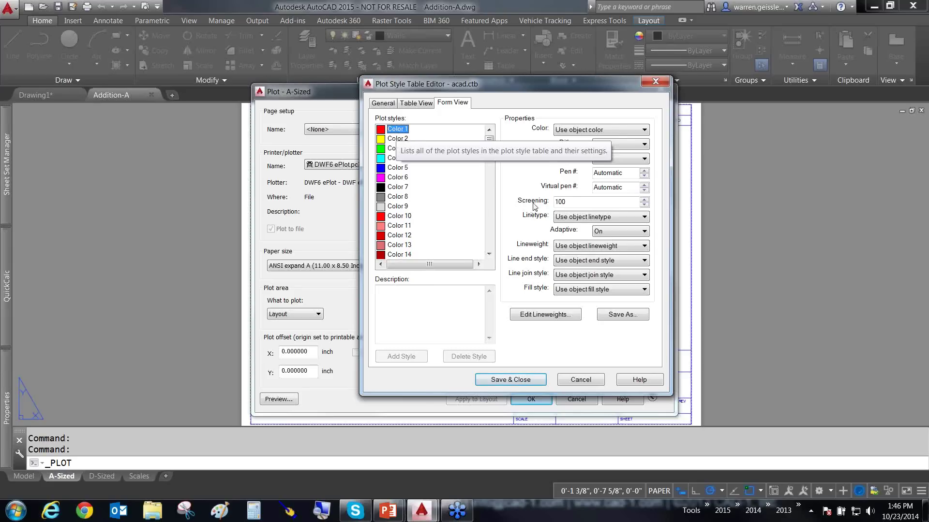
left_click_drag(432, 190, 519, 202)
key("Escape")
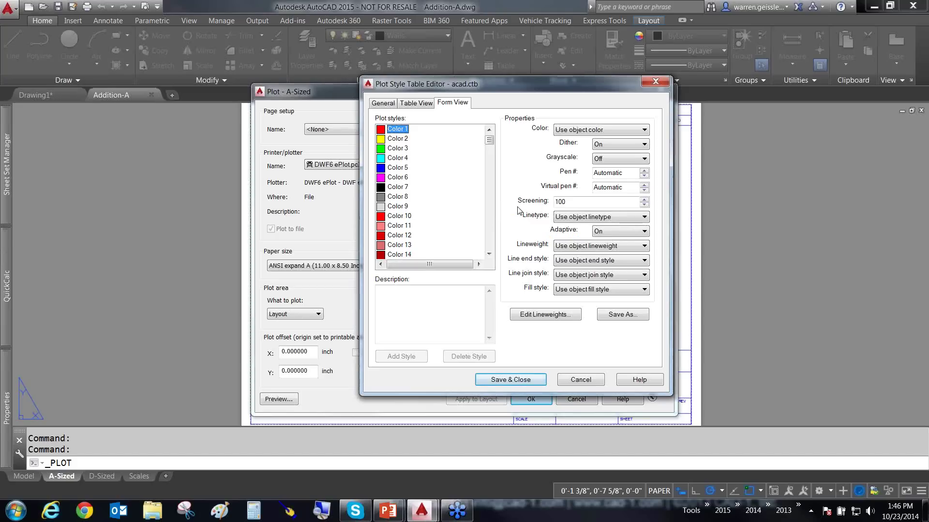
double_click(577, 201)
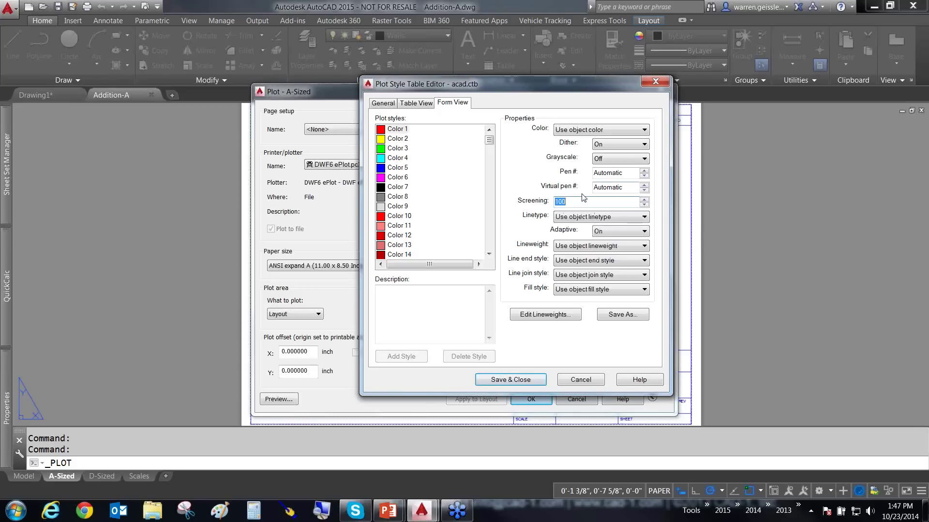
- View the linetype choices for the plot style and point out the linetype, color and screening properties with red arrows
left_click(574, 218)
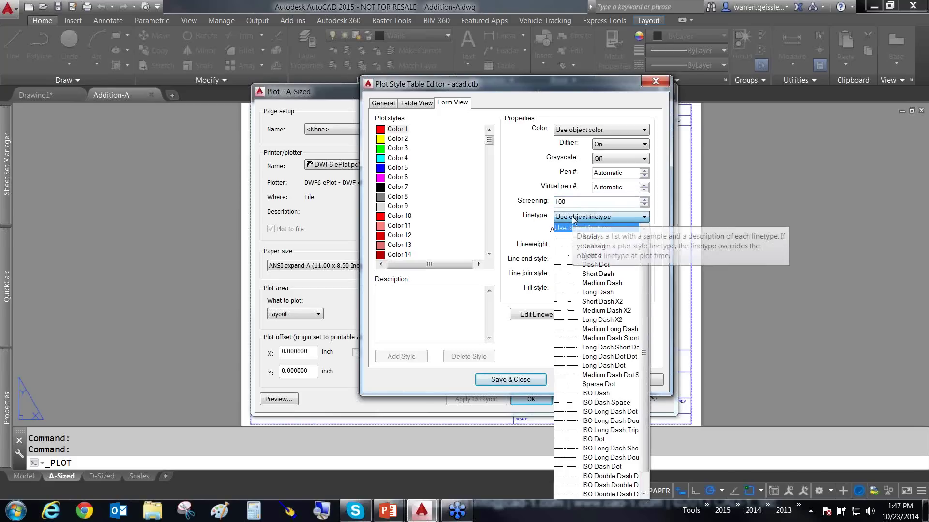
left_click(574, 218)
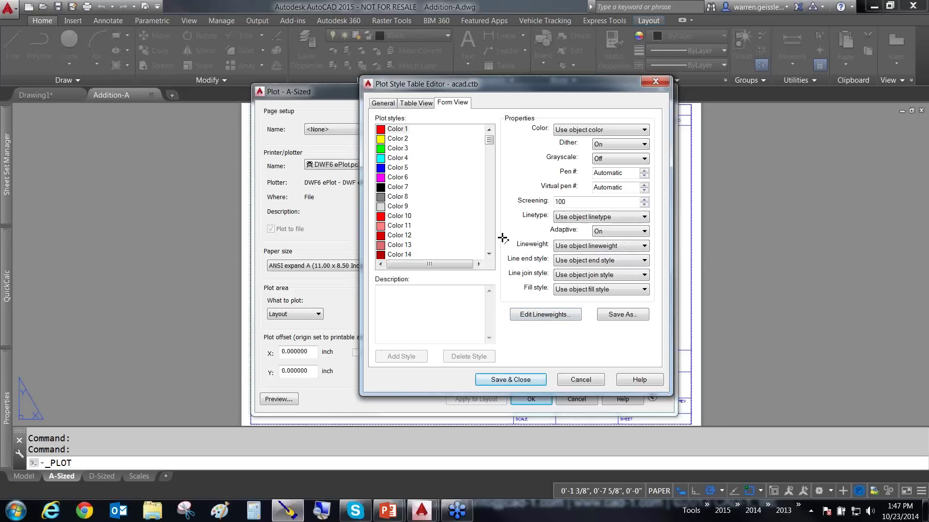
left_click_drag(505, 236, 547, 222)
left_click_drag(526, 263, 584, 232)
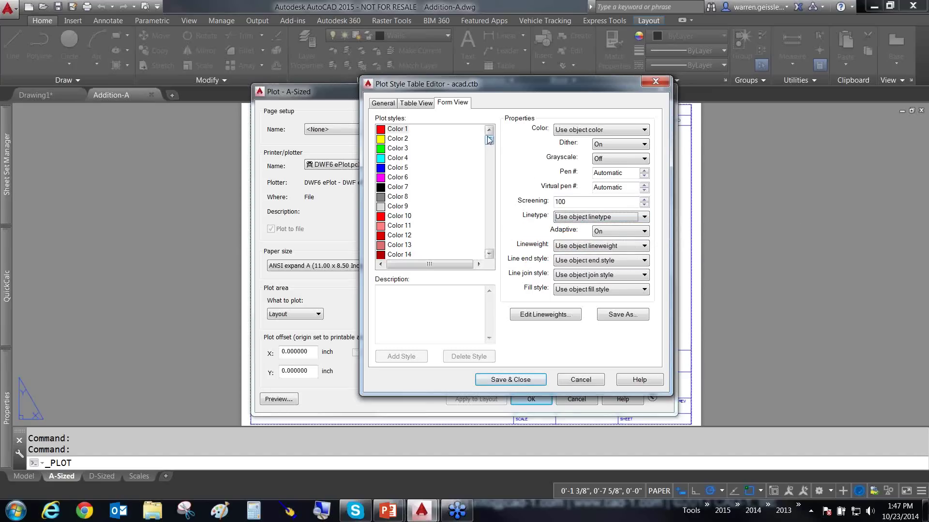
left_click_drag(448, 148, 522, 131)
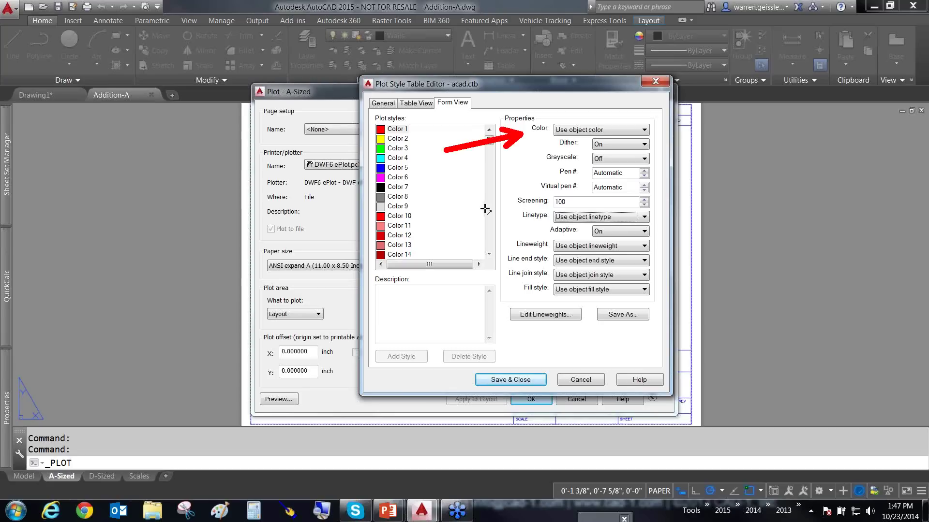
left_click_drag(484, 208, 525, 199)
- View the lineweight choices for the plot style and point out the lineweight properties
left_click(571, 247)
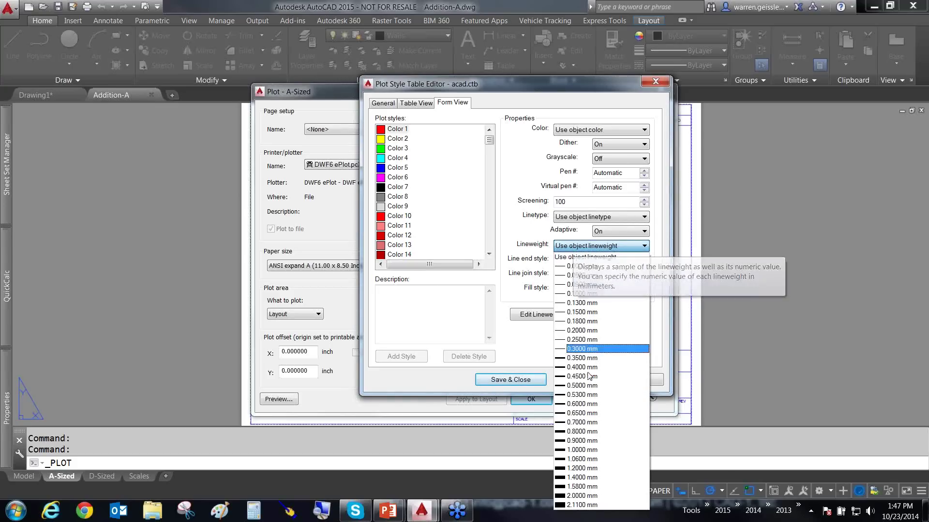
left_click(530, 246)
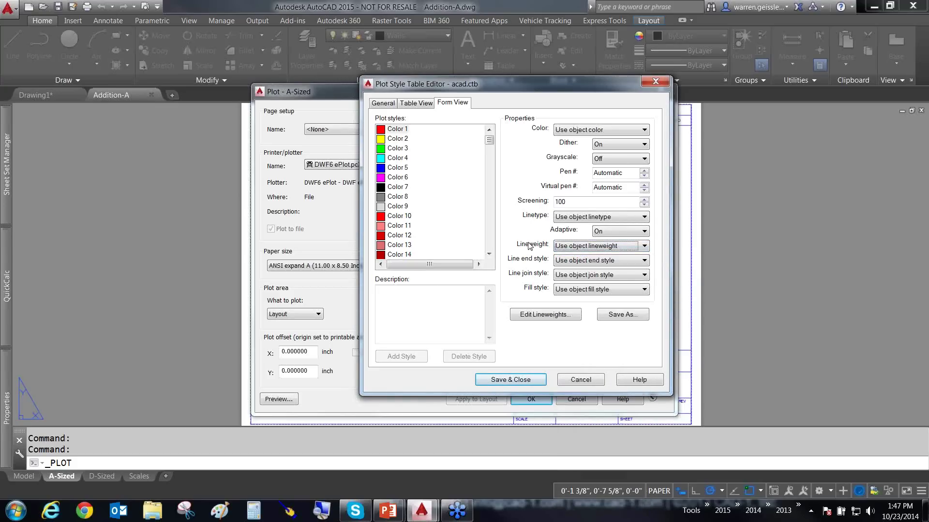
left_click_drag(527, 227, 534, 309)
key("Escape")
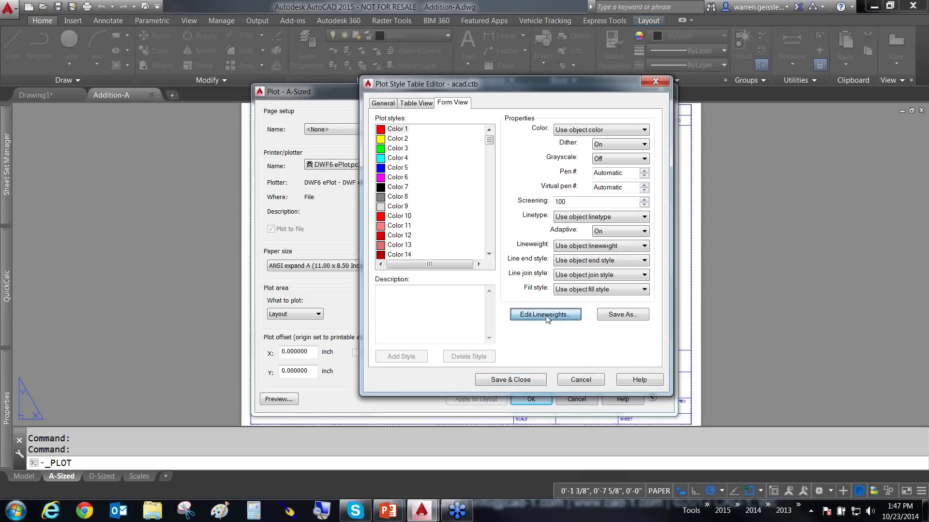
- Open the Edit Lineweights dialog, review the millimeter lineweight values and select the 0.0900 entry
left_click(546, 316)
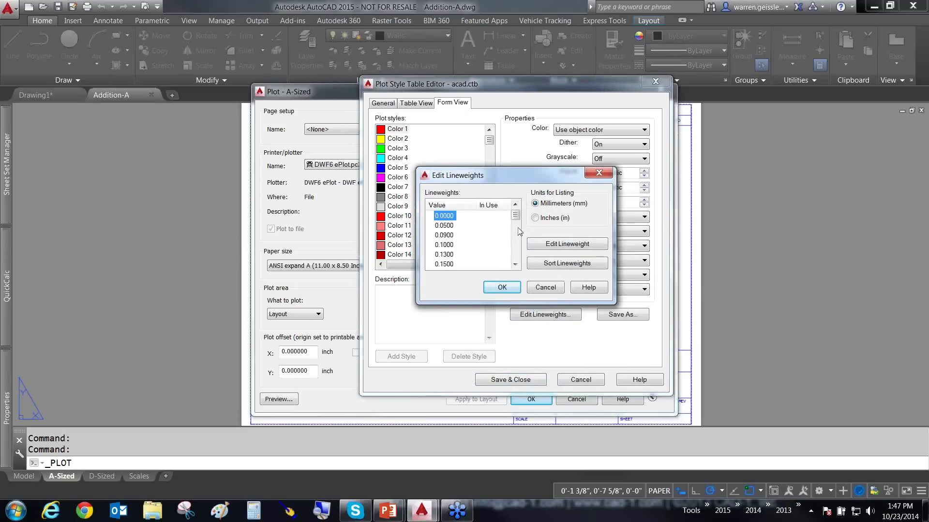
scroll(515, 239, "down", 7)
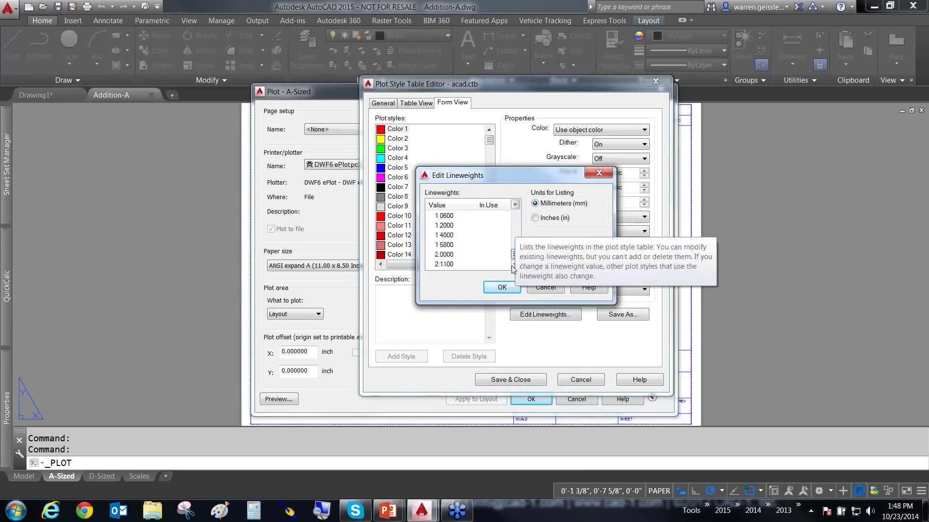
left_click_drag(512, 265, 515, 215)
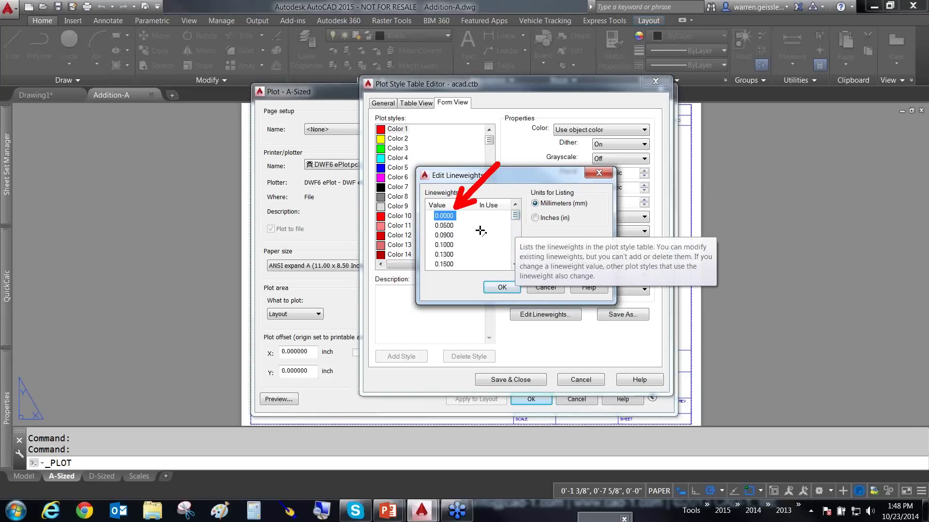
left_click(450, 235)
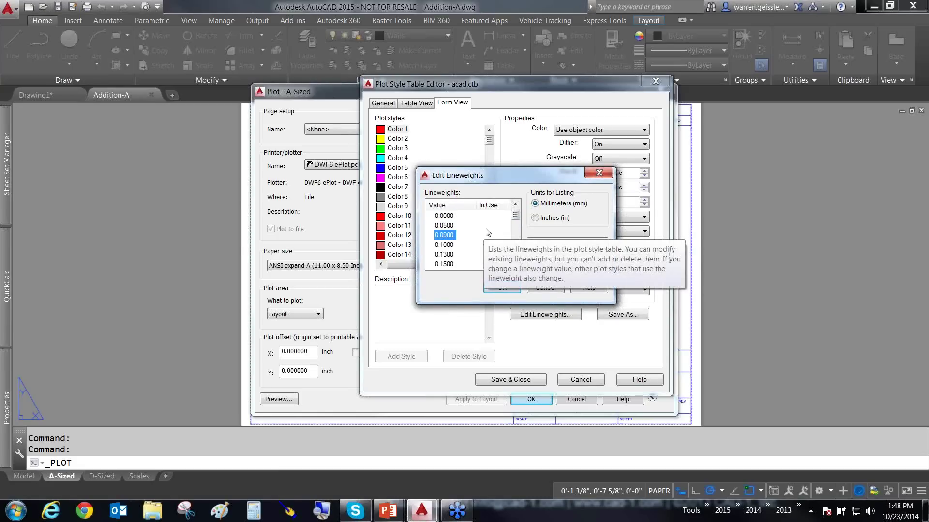
- Review the lineweight list in the Edit Lineweights dialog and leave it without making changes
scroll(515, 227, "down", 3)
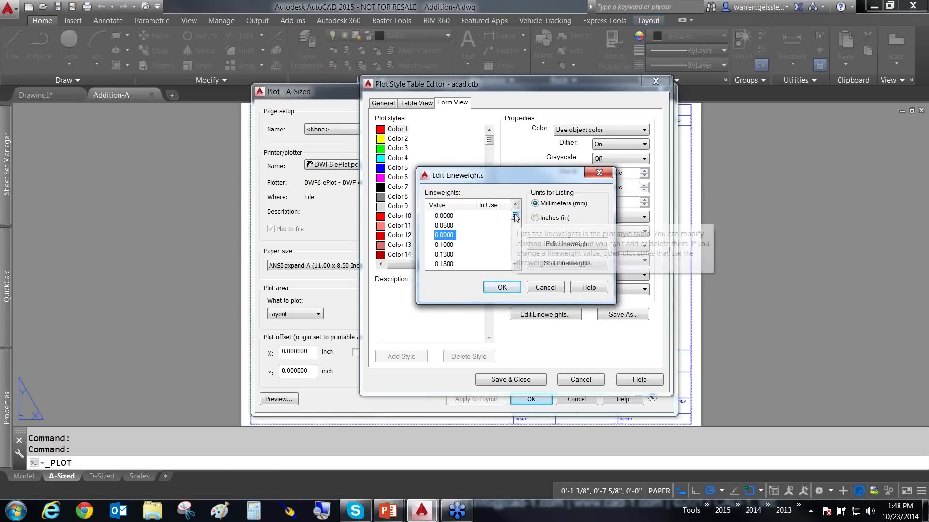
mouse_move(515, 228)
left_mouse_down()
mouse_move(516, 264)
mouse_move(515, 215)
left_mouse_up()
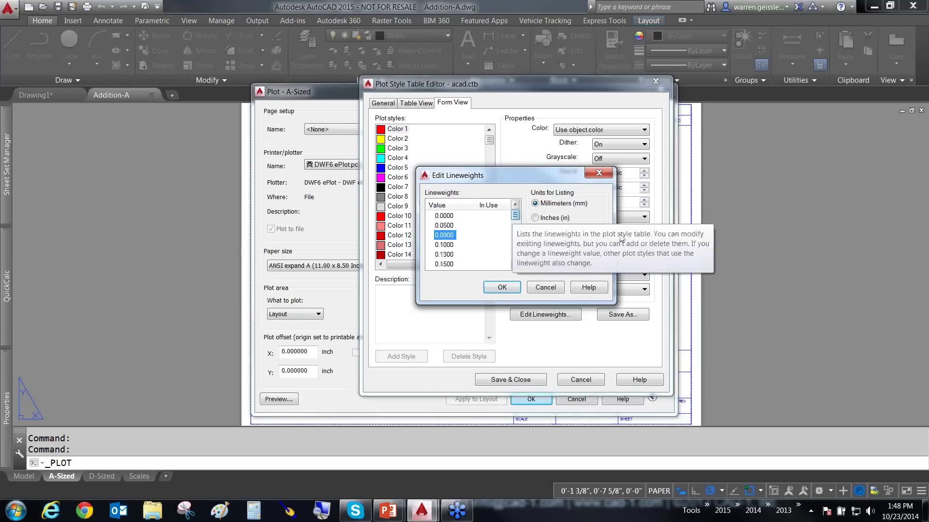
left_click(546, 288)
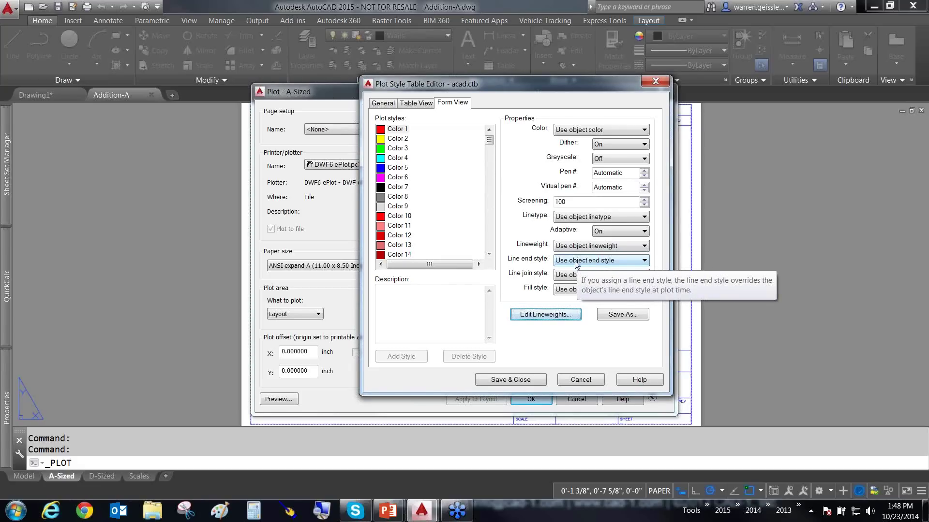
- View the line end style and line join style choices and point out both properties with a red arrow
left_click(576, 261)
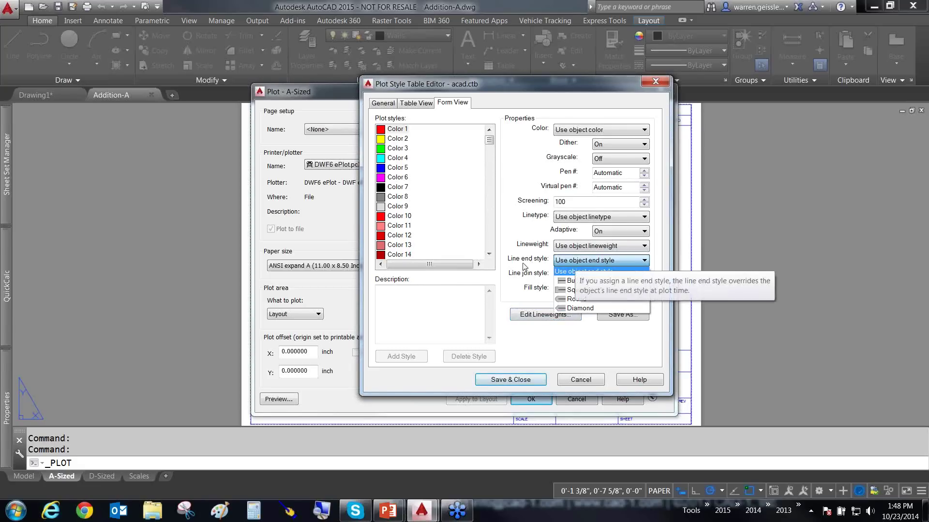
left_click(576, 271)
left_click(569, 275)
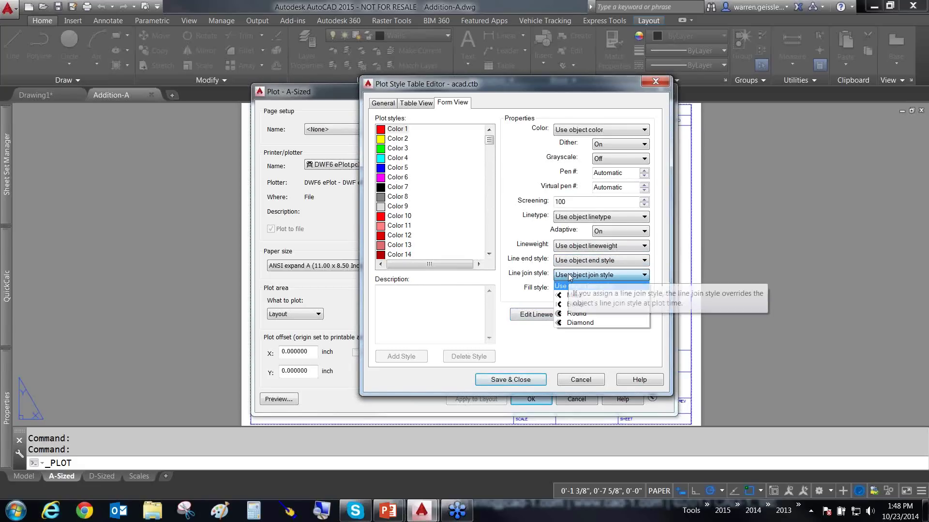
left_click(536, 281)
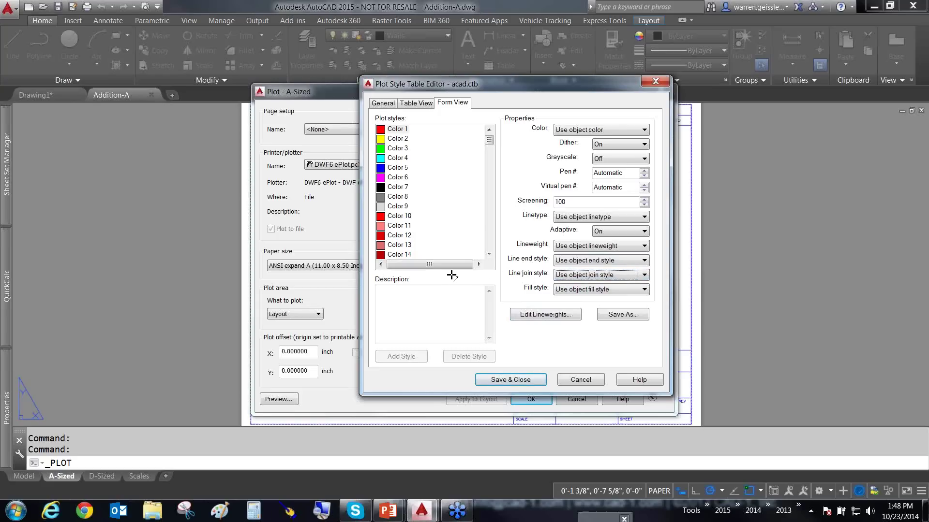
left_click_drag(449, 274, 534, 266)
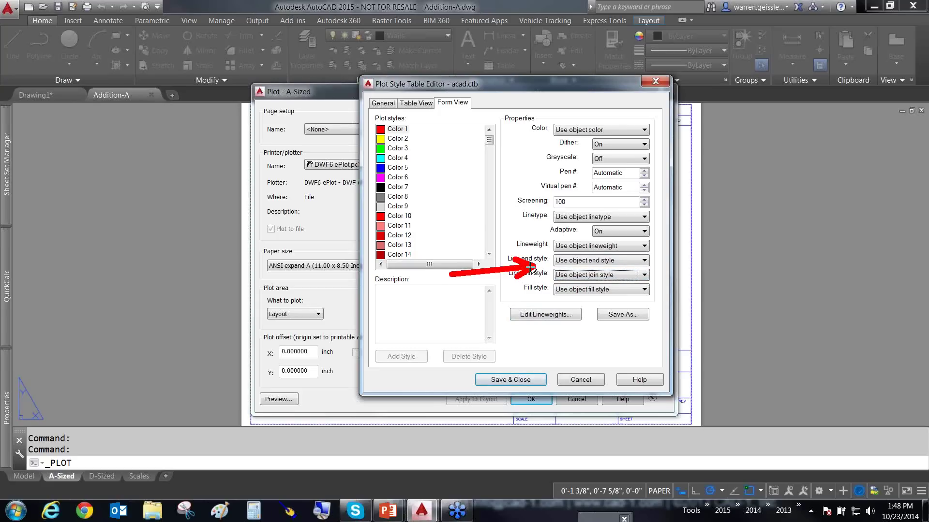
- View the fill style choices and point out the color, screening and lineweight properties with red arrows
left_click(608, 290)
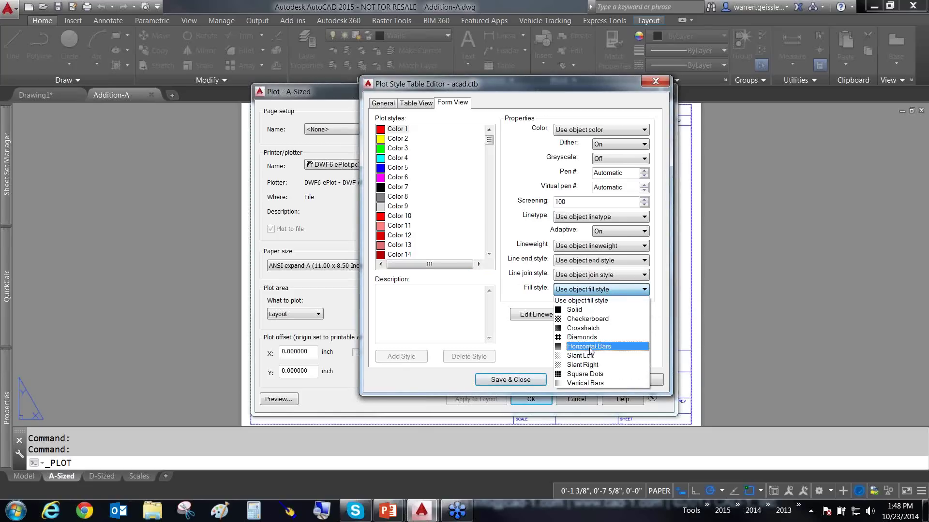
left_click(531, 291)
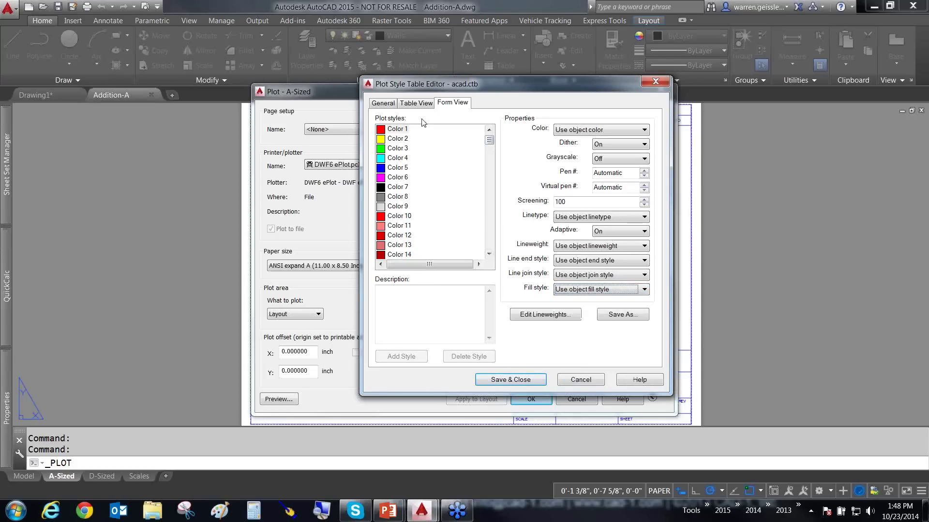
left_click_drag(453, 84, 551, 130)
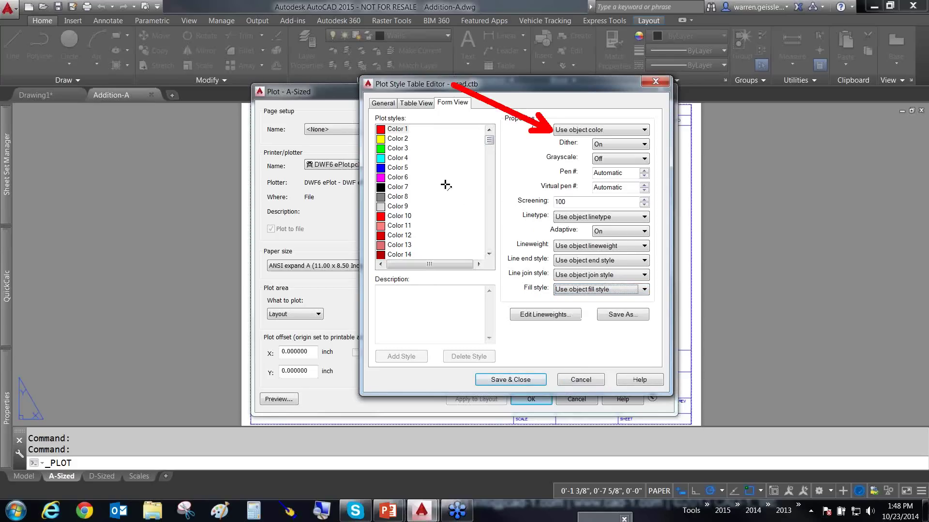
left_click_drag(441, 180, 512, 200)
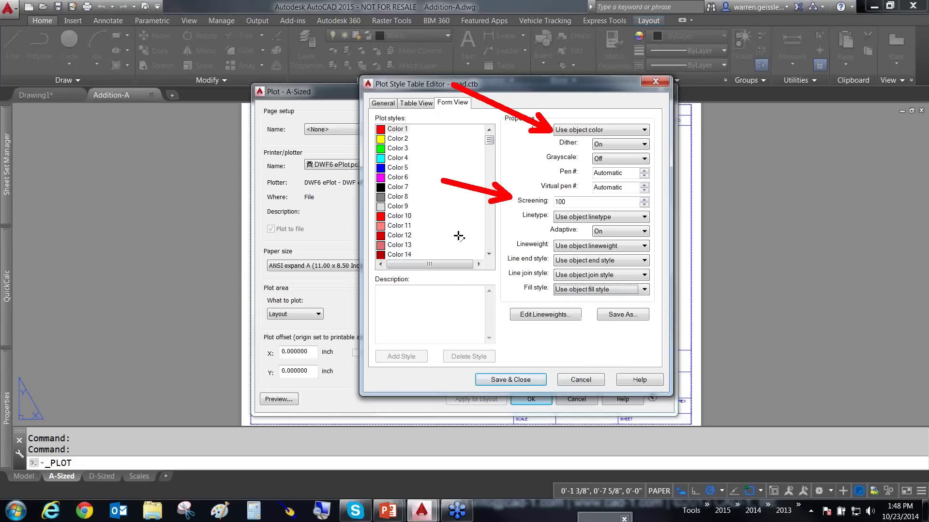
left_click_drag(445, 236, 515, 245)
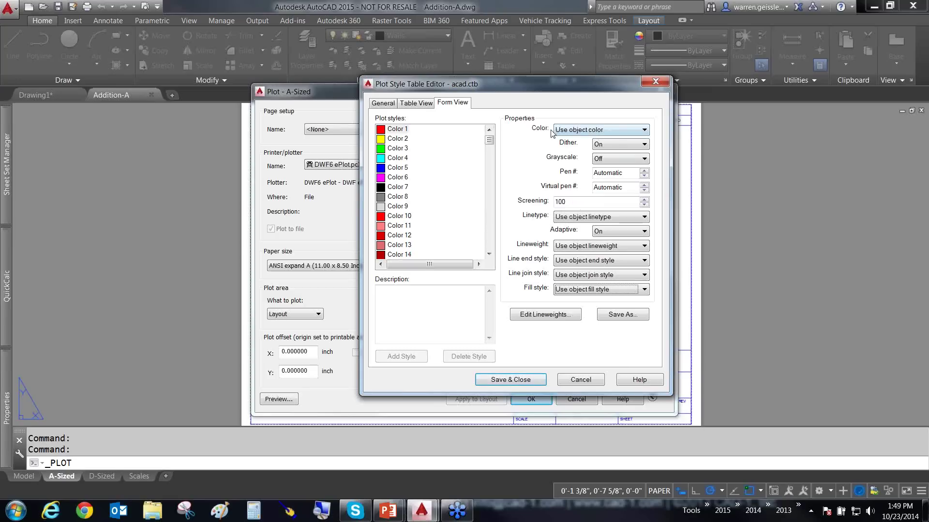
- View the color choices for the plot style, keeping Use object color
mouse_move(637, 136)
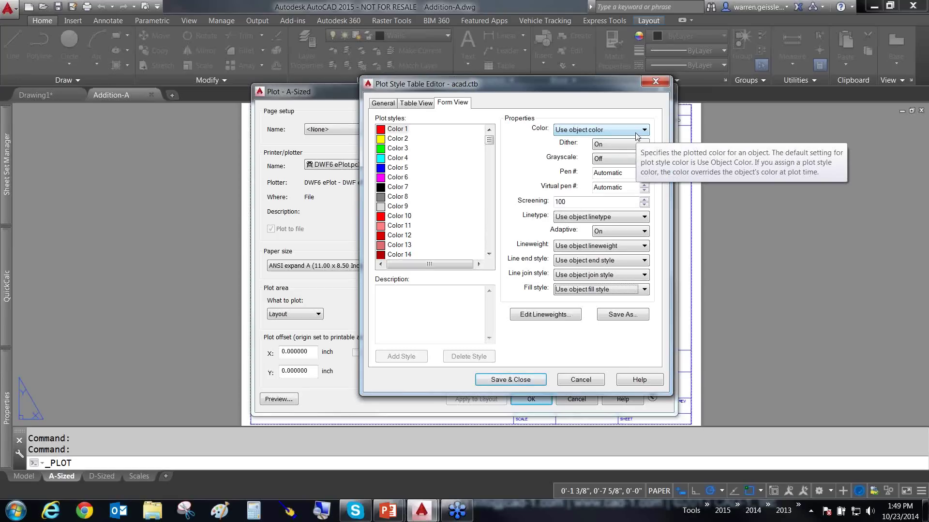
left_click(635, 132)
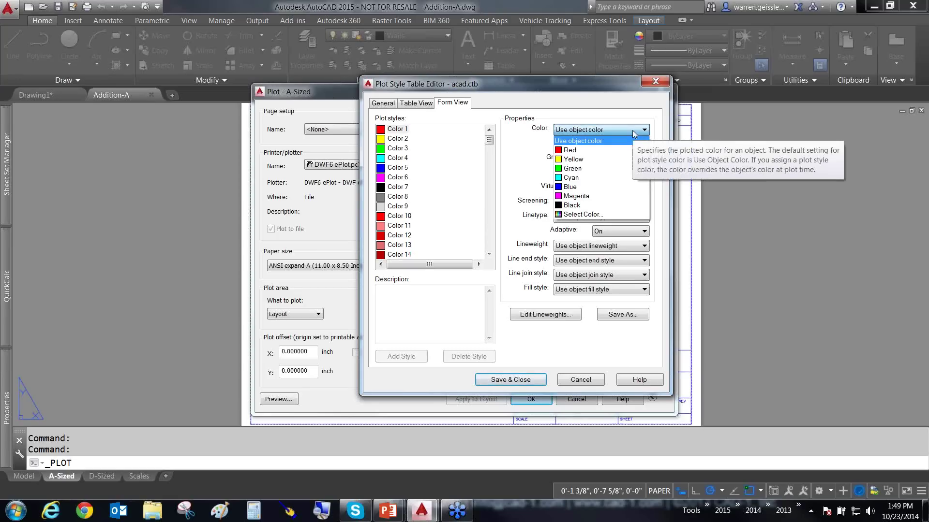
left_click(634, 134)
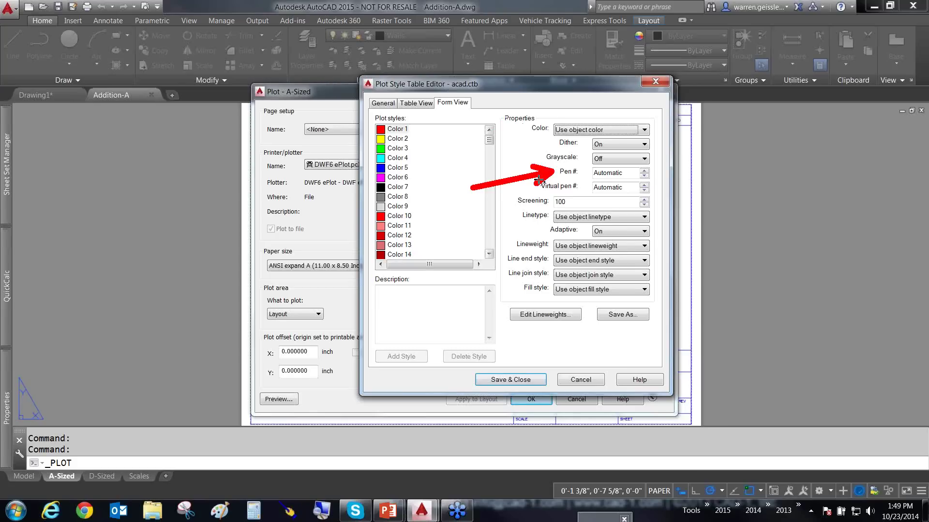
- Select the Color 3 plot style, point out its screening and grayscale properties with red arrows, and clear the arrows
left_click(400, 148)
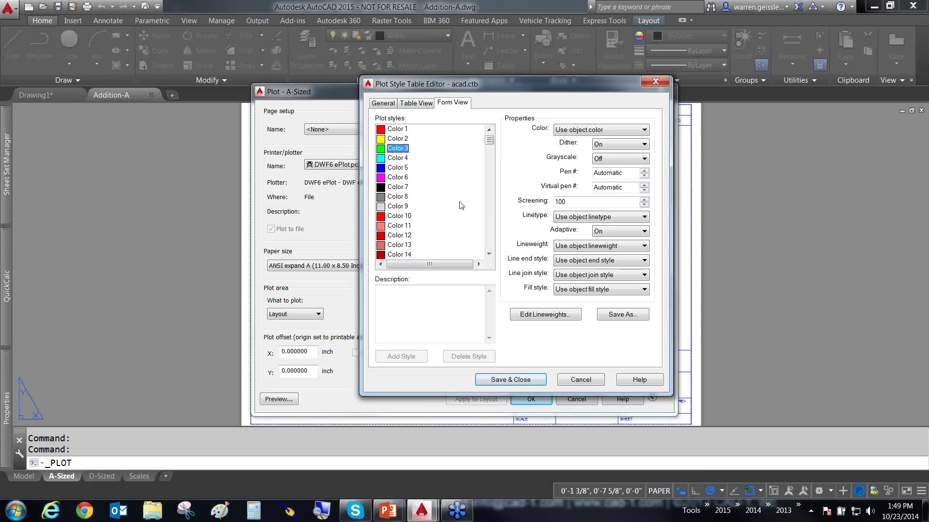
key("ctrl+2")
left_click_drag(439, 205, 526, 201)
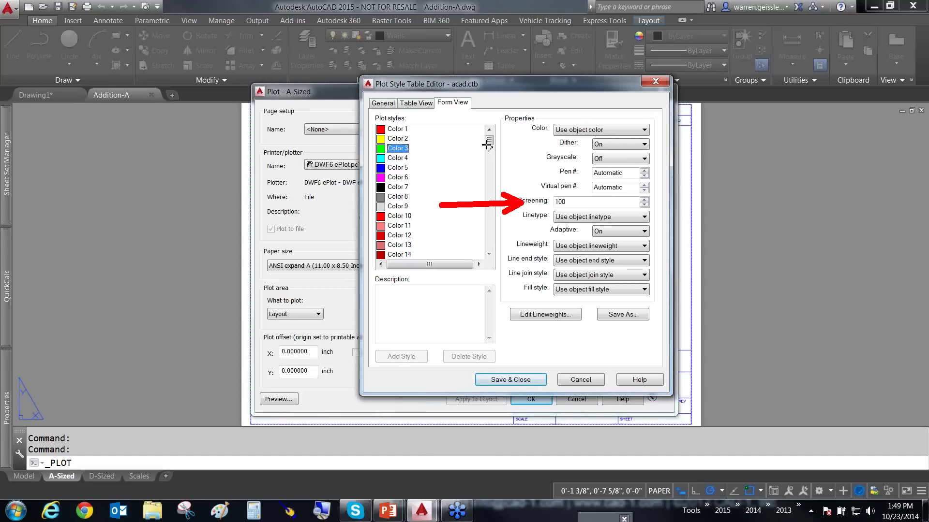
left_click_drag(468, 149, 543, 157)
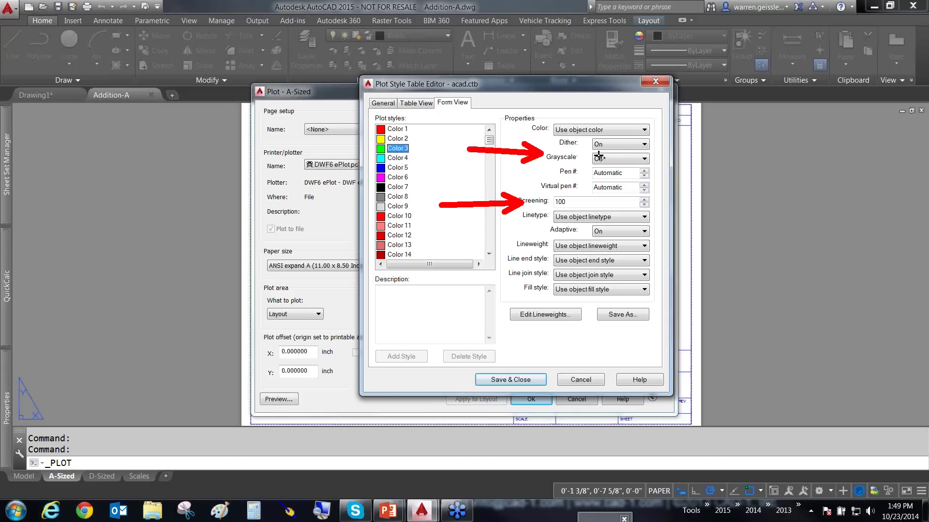
key("Escape")
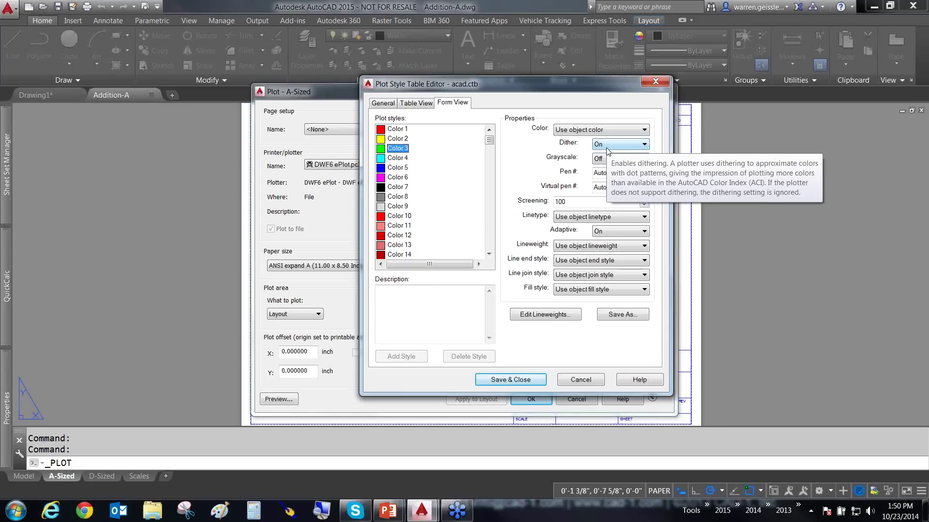
- Mark the grayscale, lineweight and color properties of Color 3 with red arrows and clear the arrows
left_click_drag(793, 150, 658, 163)
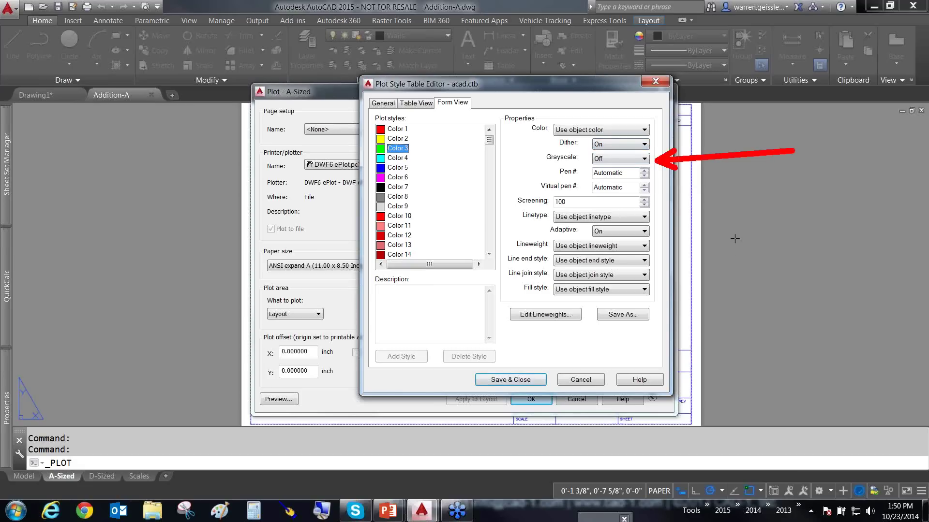
left_click_drag(773, 265, 651, 248)
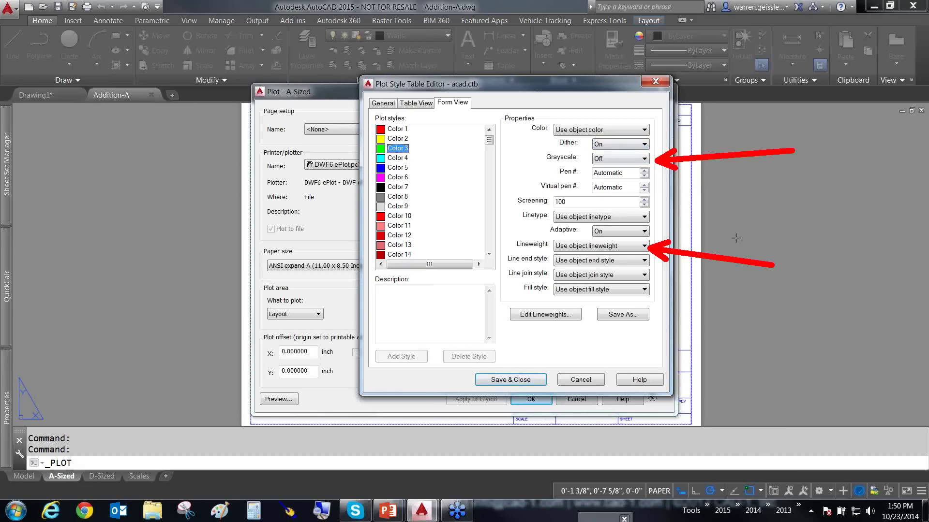
left_click_drag(755, 102, 647, 128)
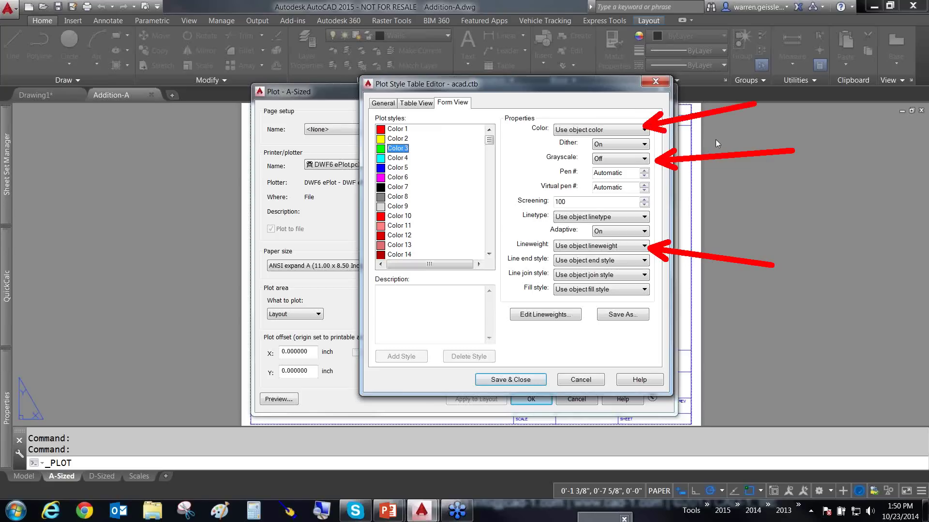
key("Escape")
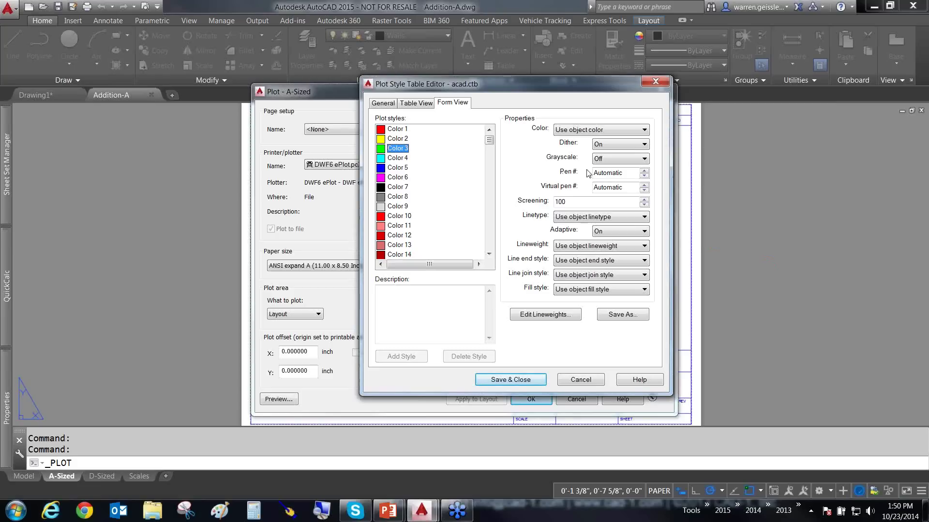
- Review the General information and Table View of acad.ctb and return to Form View
left_click(382, 104)
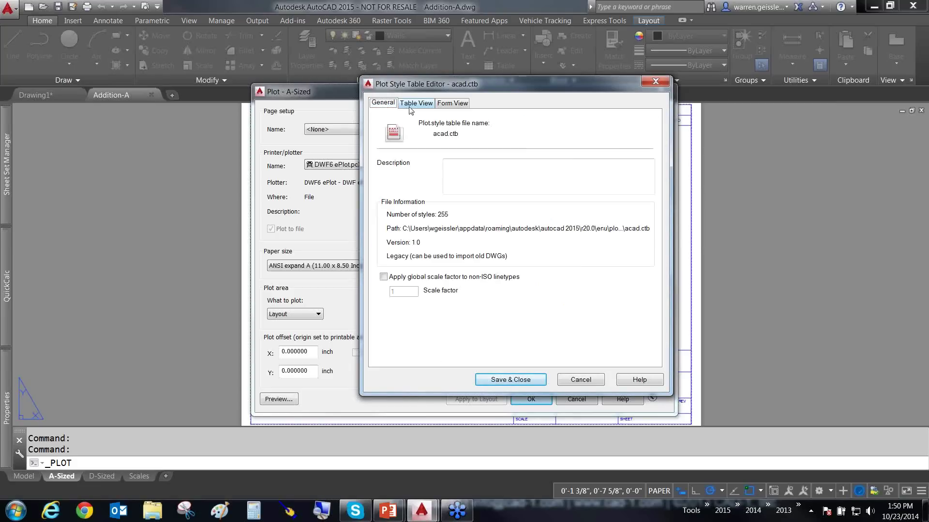
left_click(411, 107)
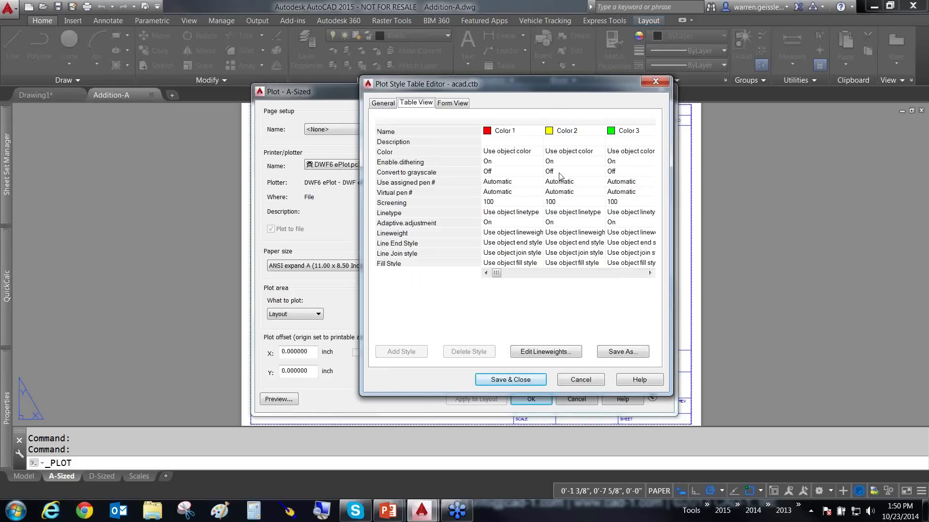
left_click(455, 105)
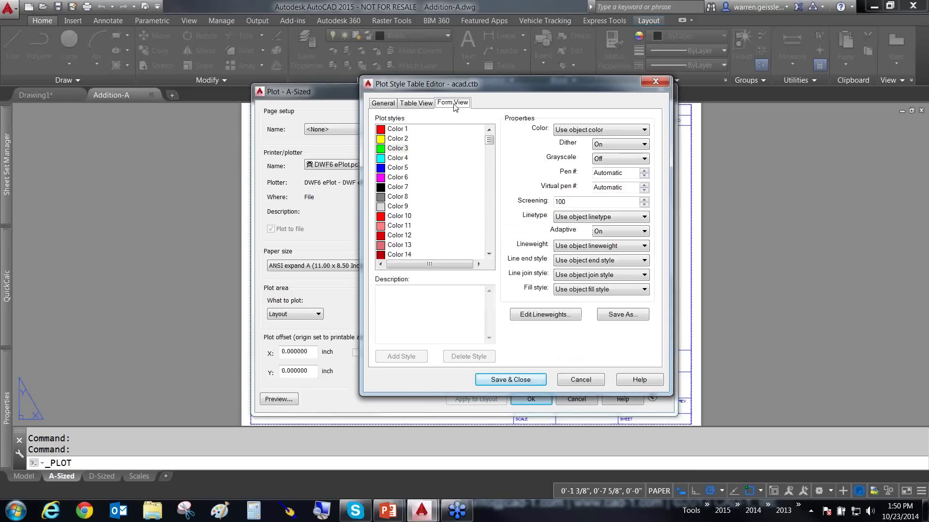
- Demonstrate selecting multiple plot styles: the range Color 1 through Color 8 with its color choices, and the separate pair Color 10 and Color 6
left_click(402, 131)
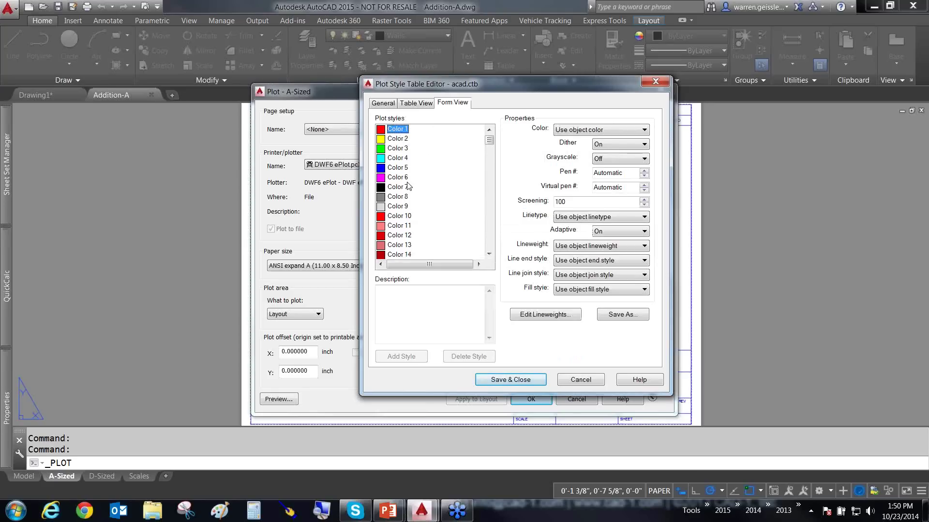
left_click(404, 197, "shift")
left_click(575, 132)
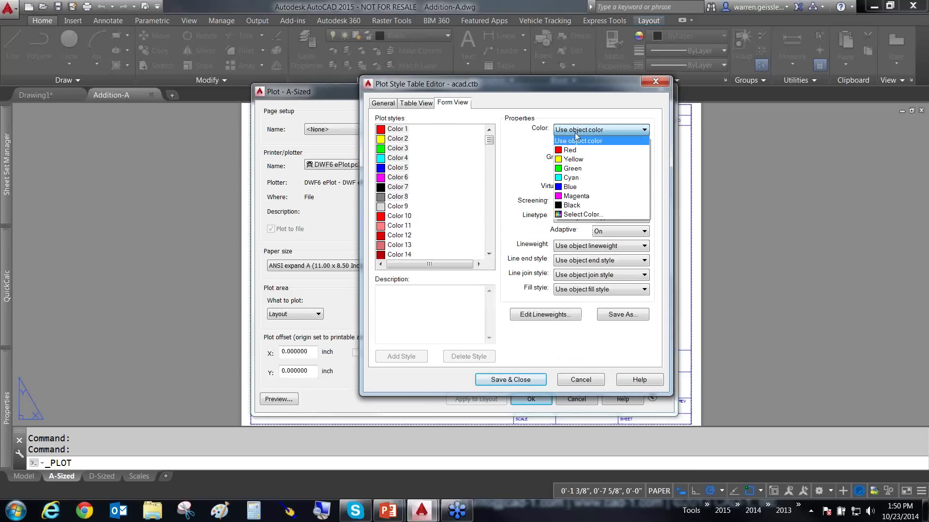
left_click(399, 223)
left_click(399, 218)
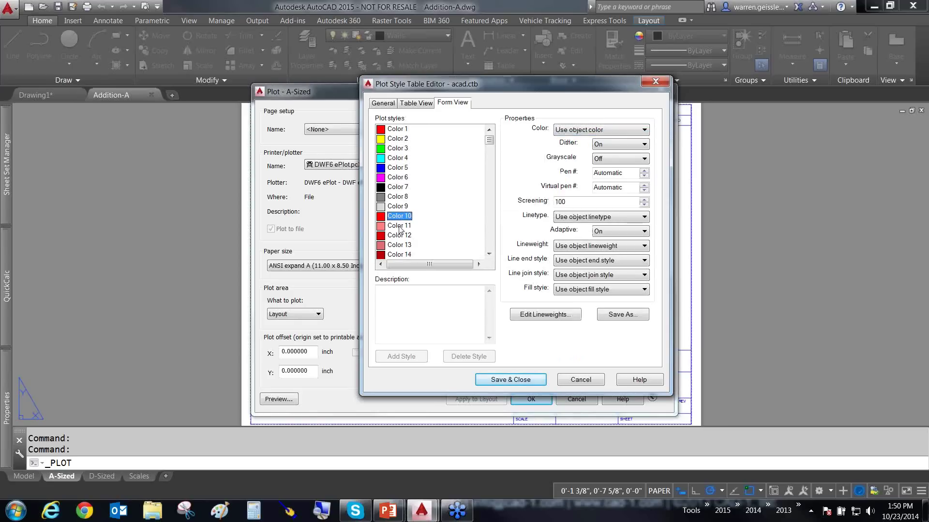
left_click(401, 177, "ctrl")
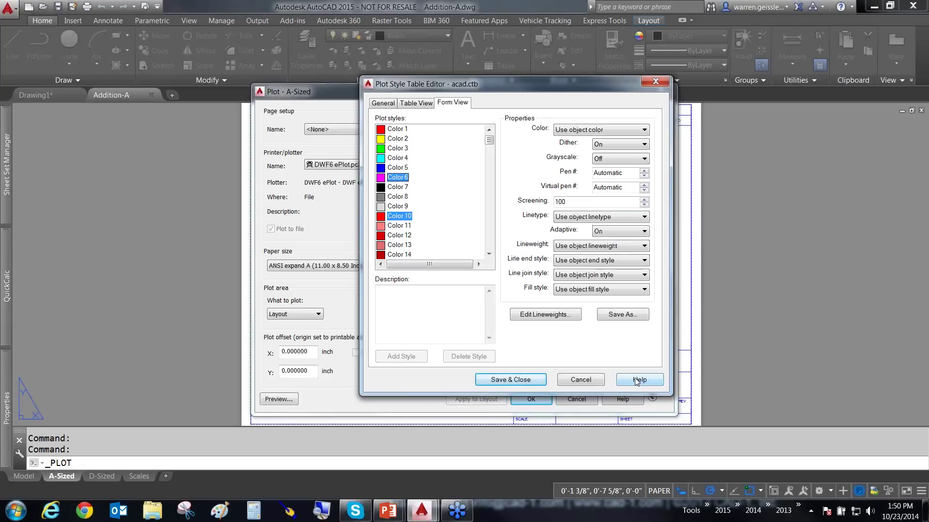
- Close the Plot Style Table Editor without saving and view the available plot style tables, keeping acad.ctb
left_click(580, 380)
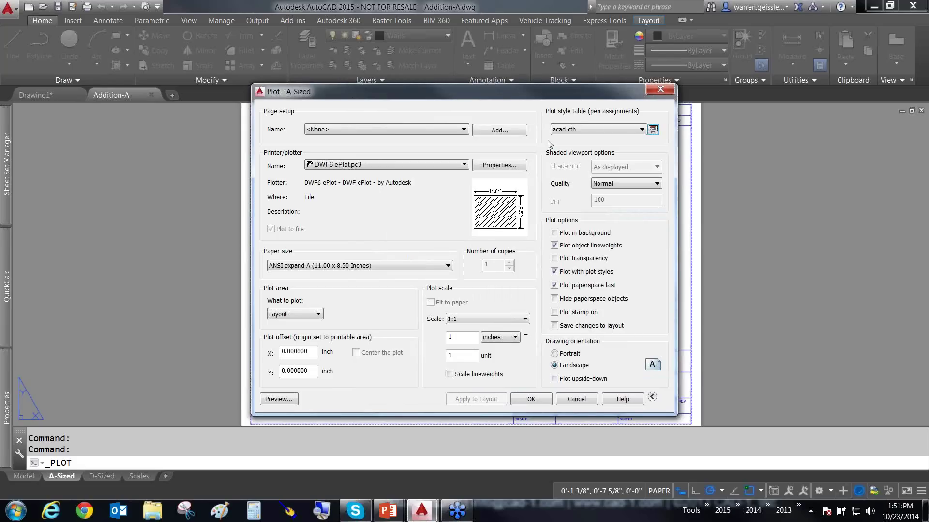
left_click(585, 131)
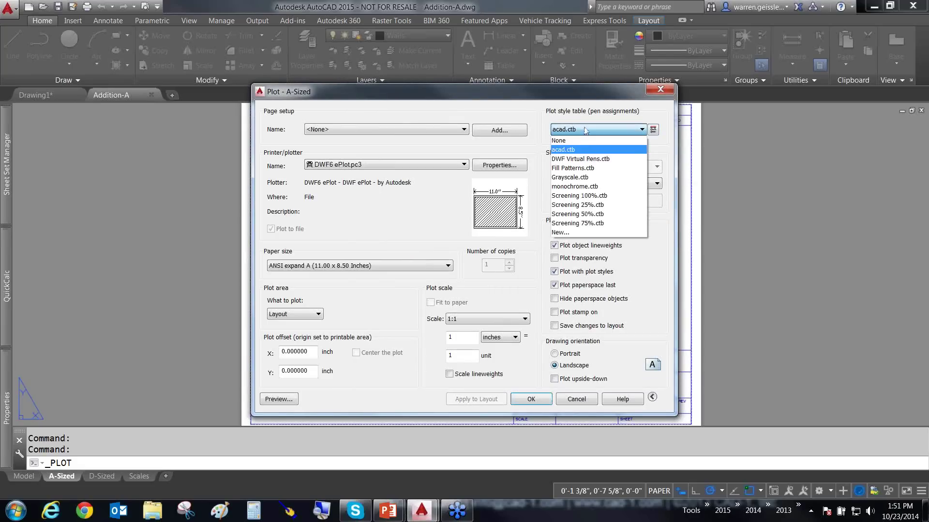
left_click(585, 128)
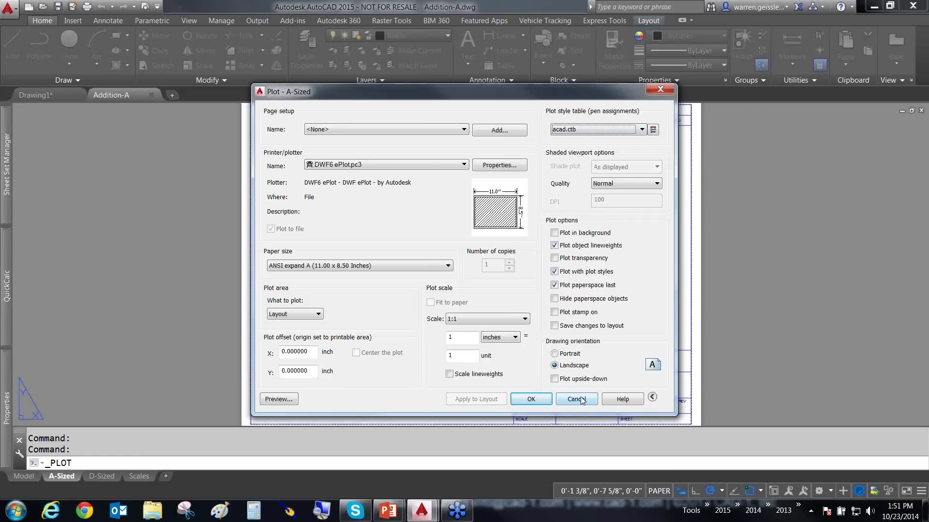
- Switch to PowerPoint to show the Color Styles – CTB slide, and return to AutoCAD to cancel the A-Sized plot
key("alt")
key("alt+Tab")
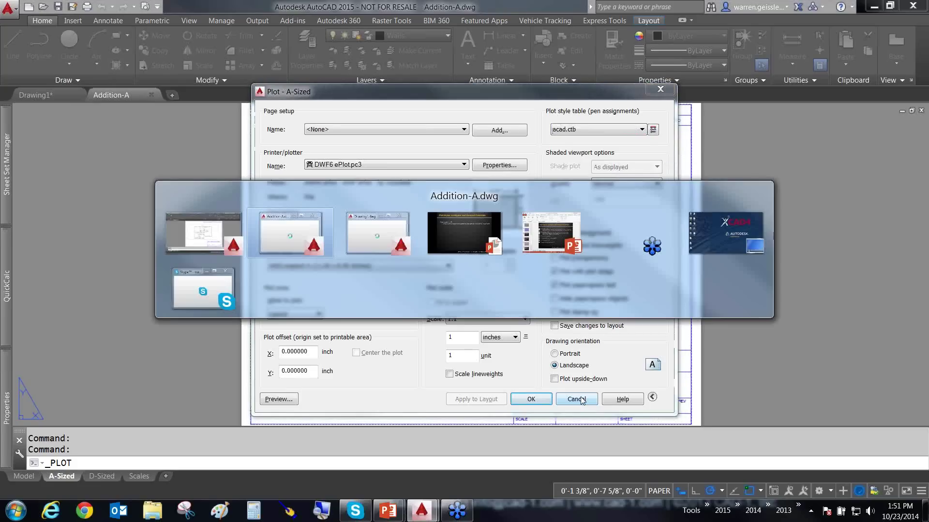
key("alt+Tab")
key("alt+Tab")
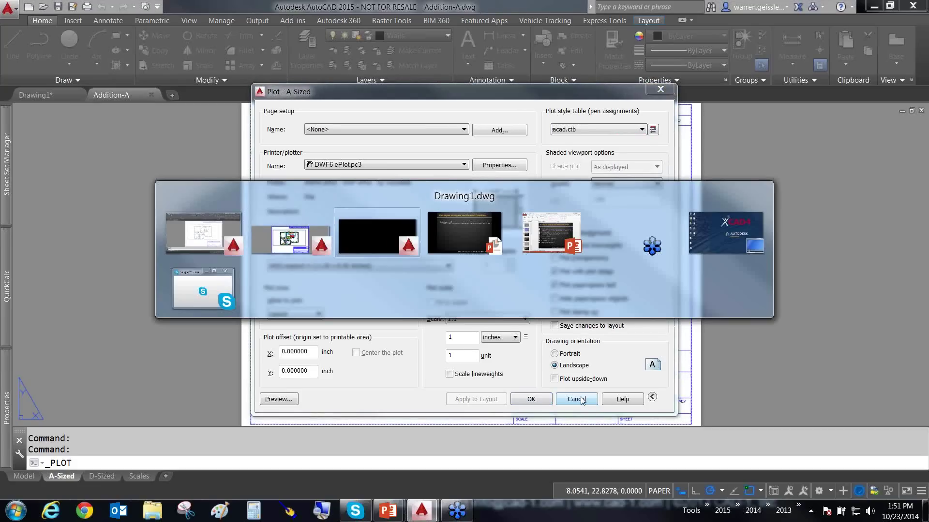
key("alt+Tab")
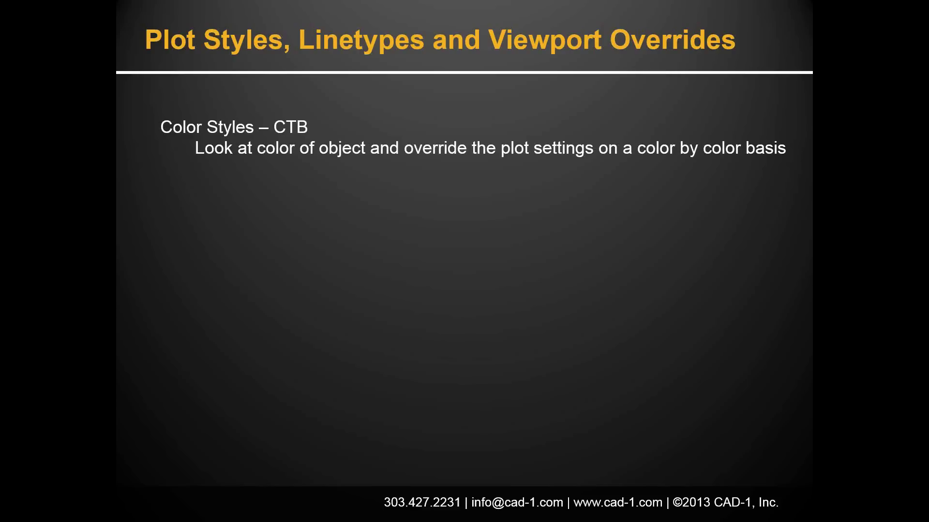
key("alt+Tab")
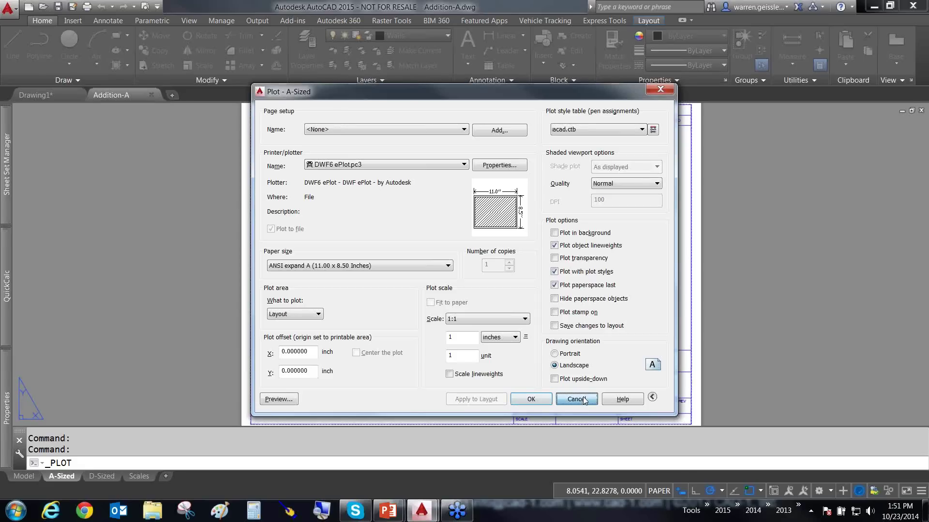
left_click(575, 399)
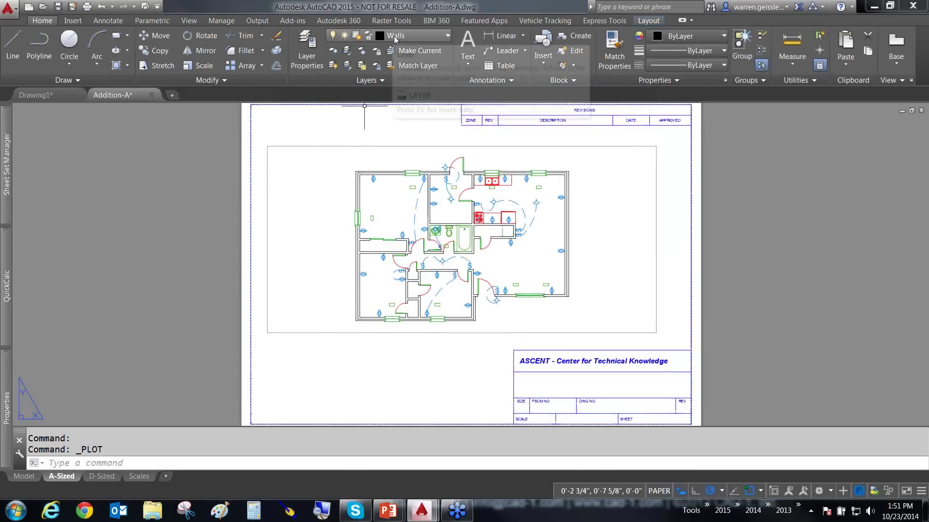
- Compare the Index Color, True Color and Color Books choices for the object color, and cancel without changing it
left_click(680, 37)
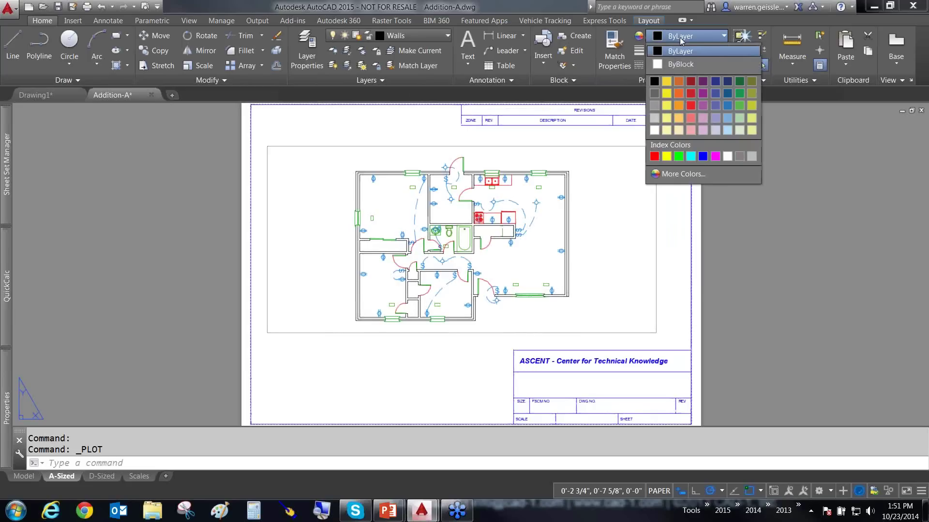
left_click(665, 175)
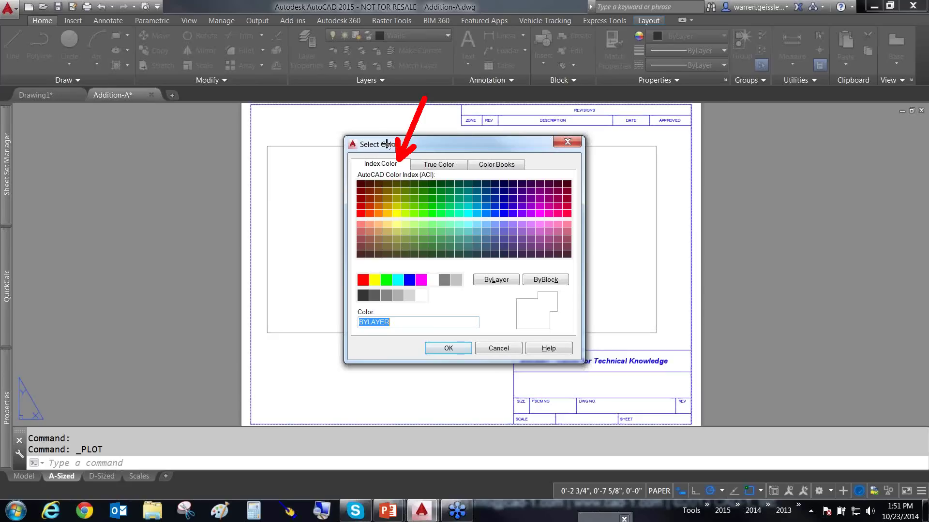
left_click(450, 166)
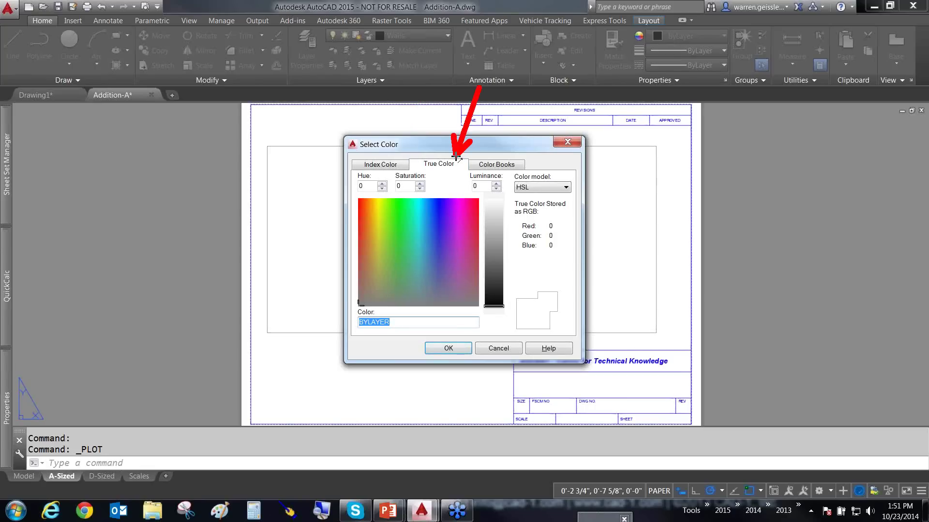
left_click(490, 166)
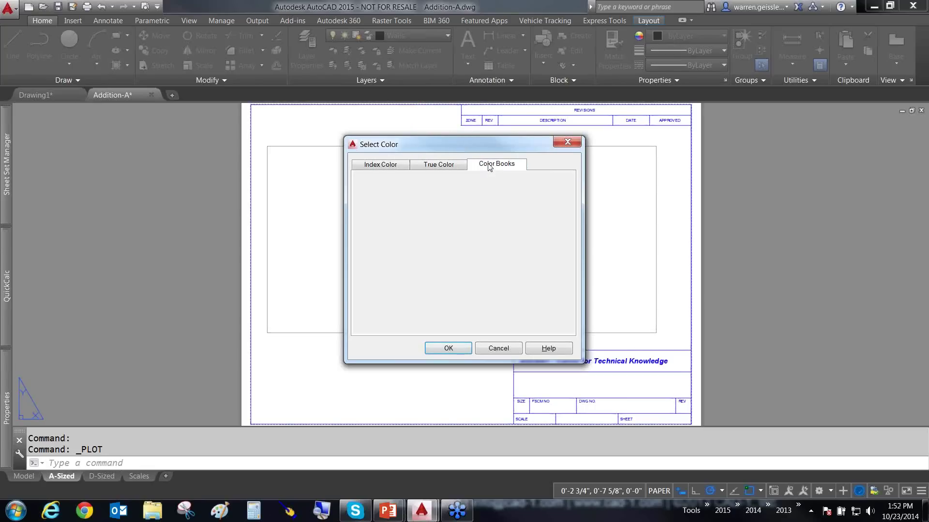
left_click(440, 165)
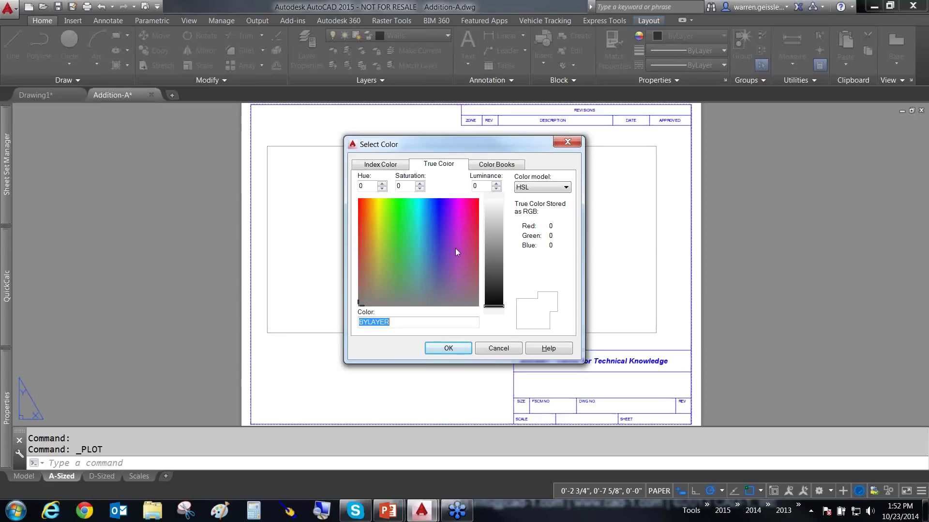
left_click(376, 167)
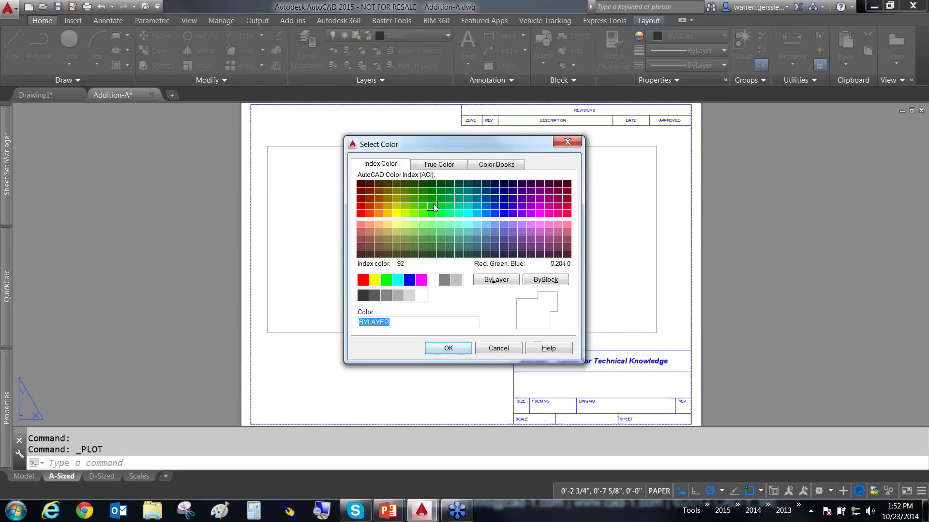
left_click(440, 165)
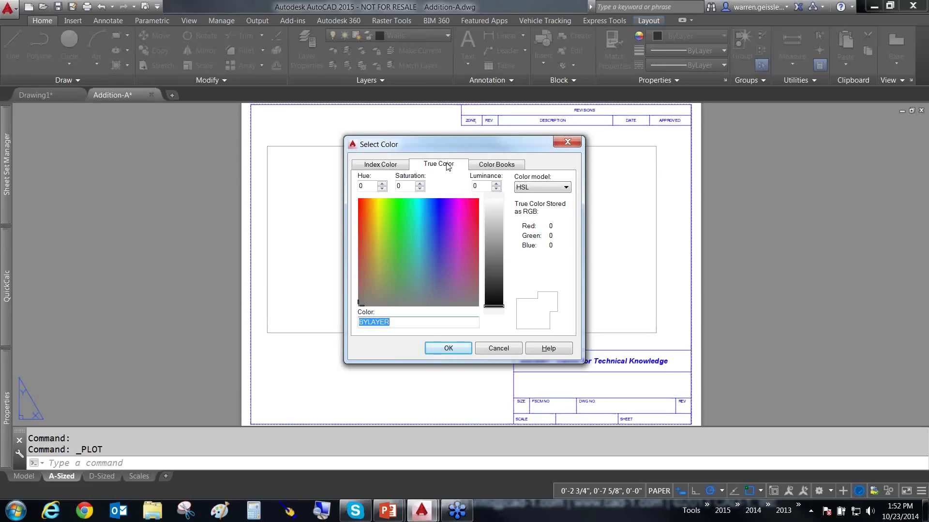
left_click(387, 167)
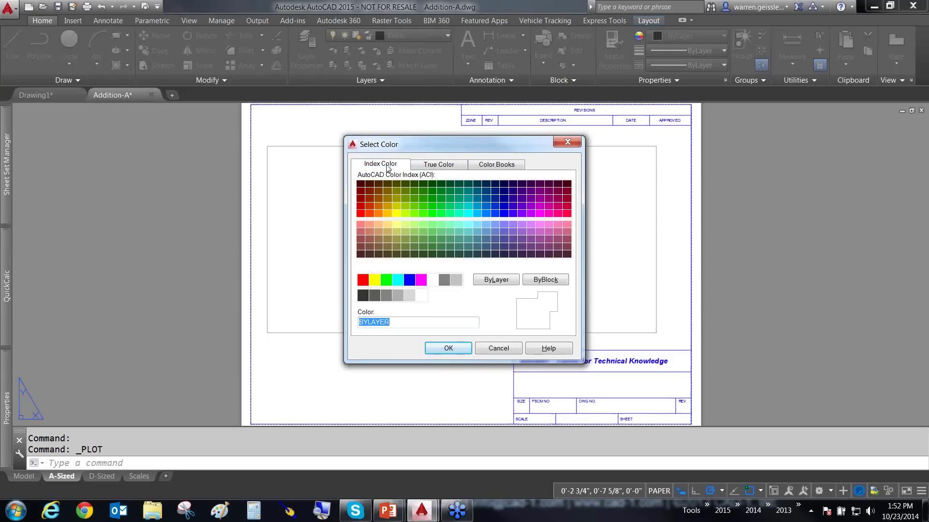
left_click(492, 350)
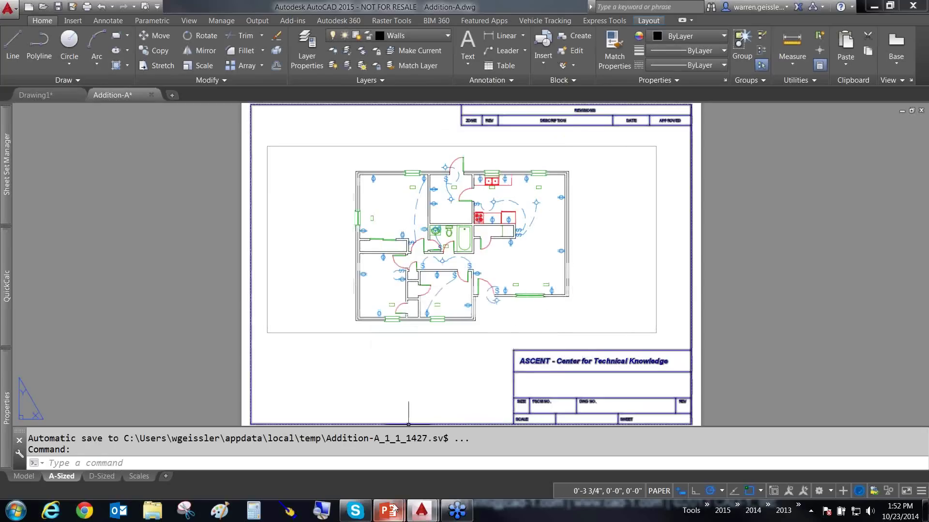
- Switch to the PowerPoint slide show on plot styles, linetypes and viewport overrides
key("alt+Tab")
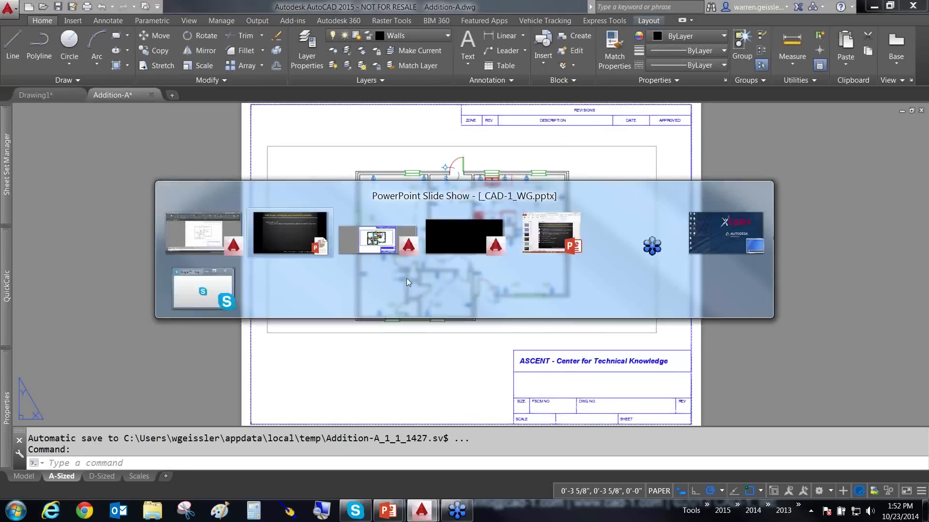
key("alt+Tab")
key("alt+Tab")
key("alt+Tab")
key("alt+Tab")
key("alt+Tab")
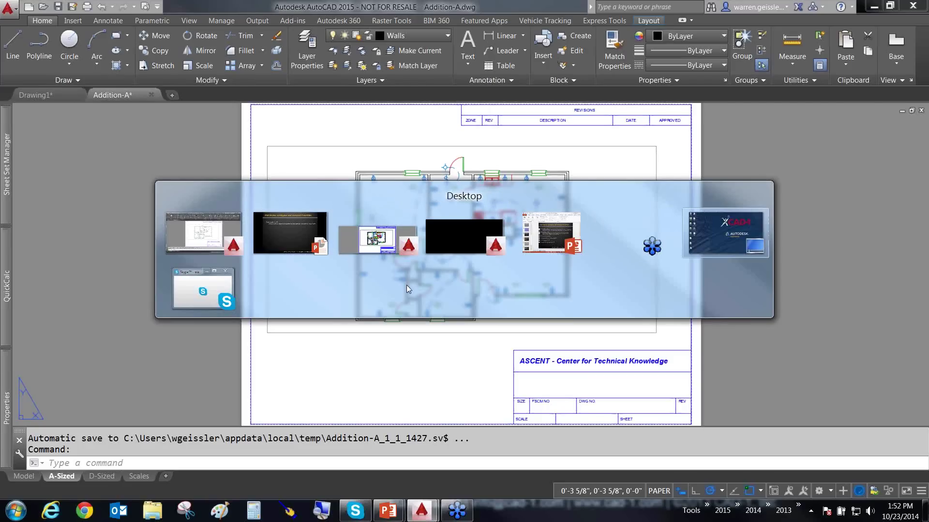
key("alt+Tab")
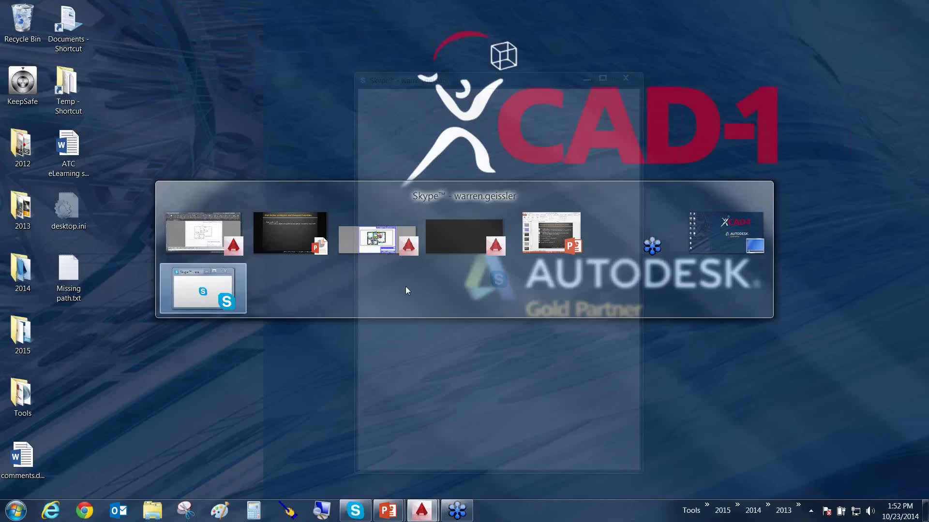
key("Escape")
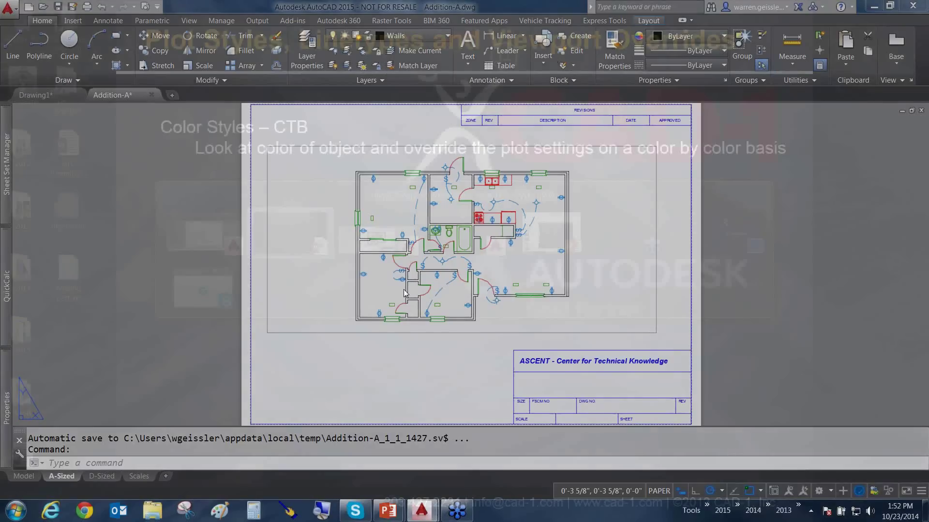
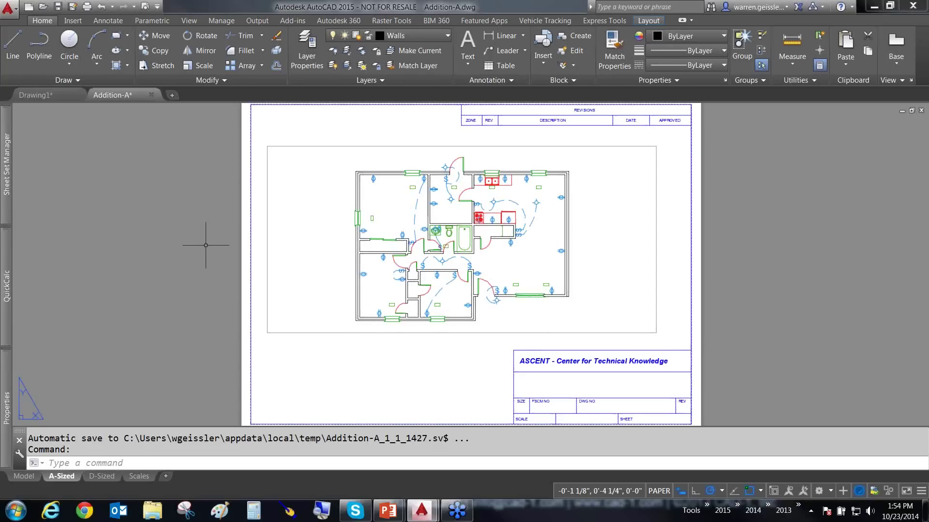
- Open the drawing Named.dwg from the Plotting folder in AutoCAD
left_click(45, 8)
left_click(375, 167)
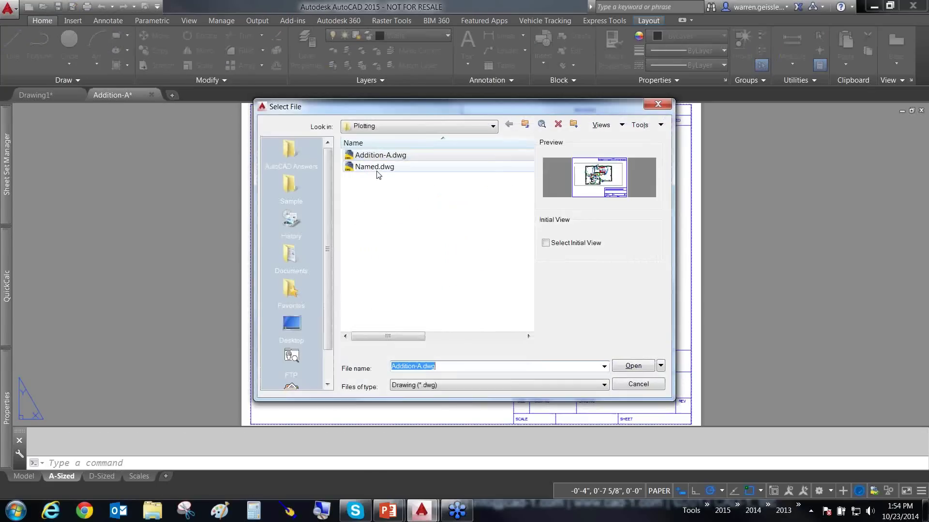
left_click(634, 366)
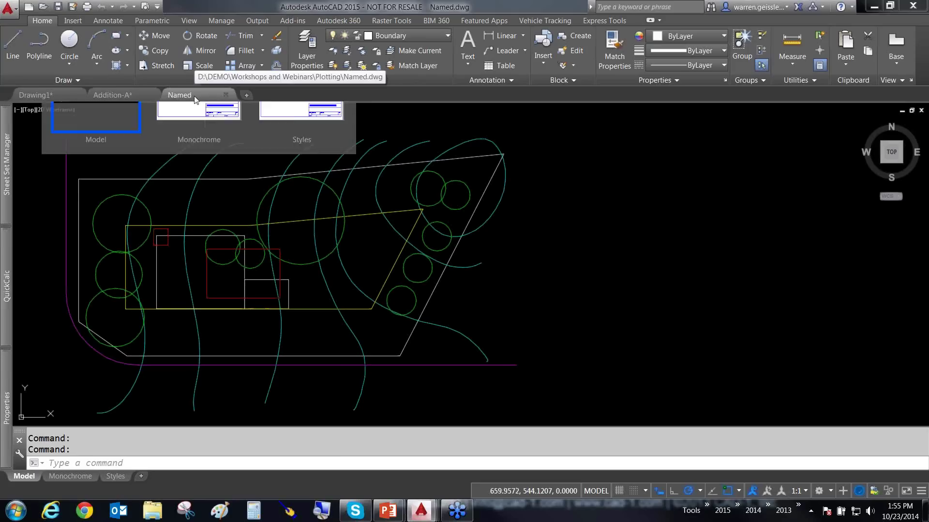
- View the STB plot style tables available for plotting the Named drawing's model space, and cancel the plot
left_click(86, 6)
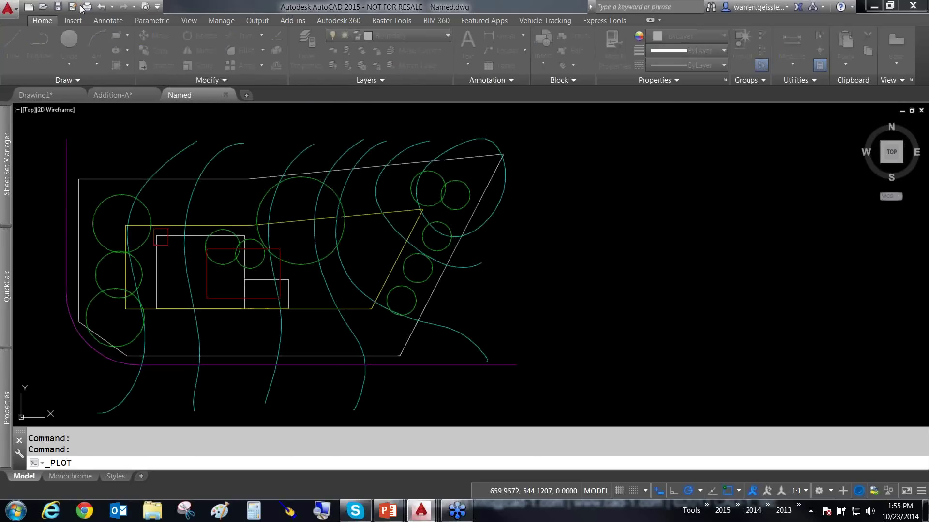
left_click(592, 129)
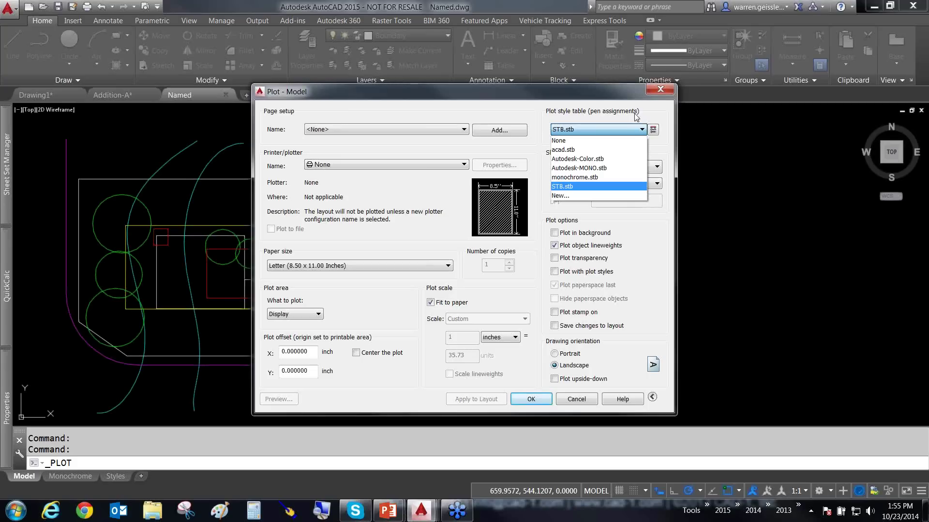
left_click(578, 401)
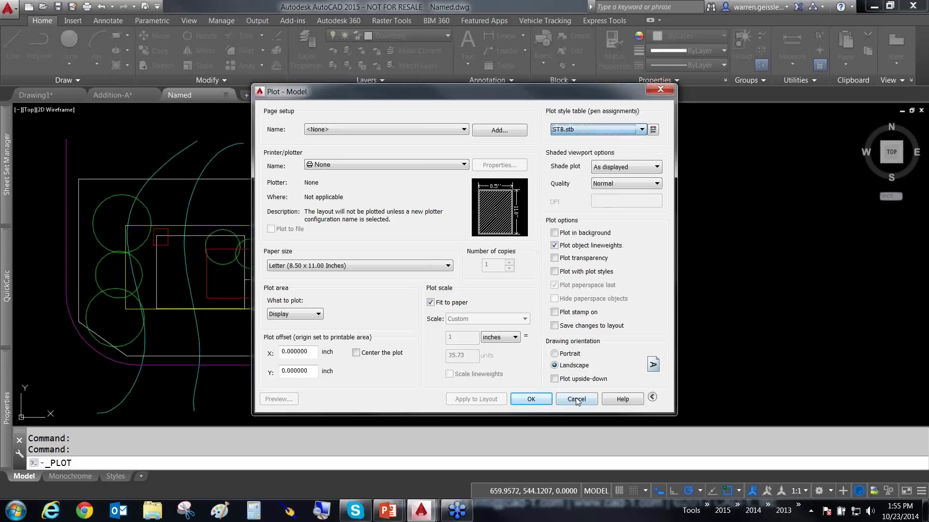
left_click(576, 399)
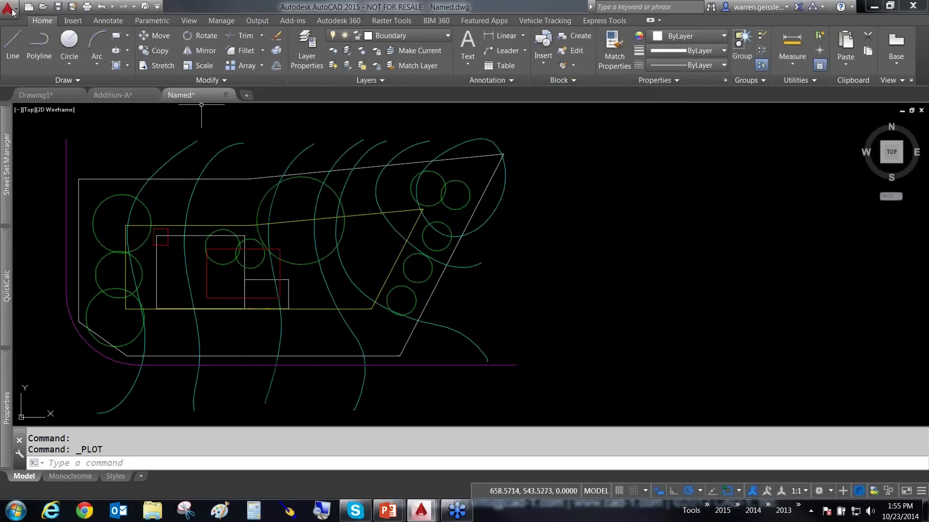
- Mark the acad and acadISO Named Plot Styles templates with red arrows in the new drawing template list, and cancel creating the drawing
left_click(8, 7)
left_click(34, 74)
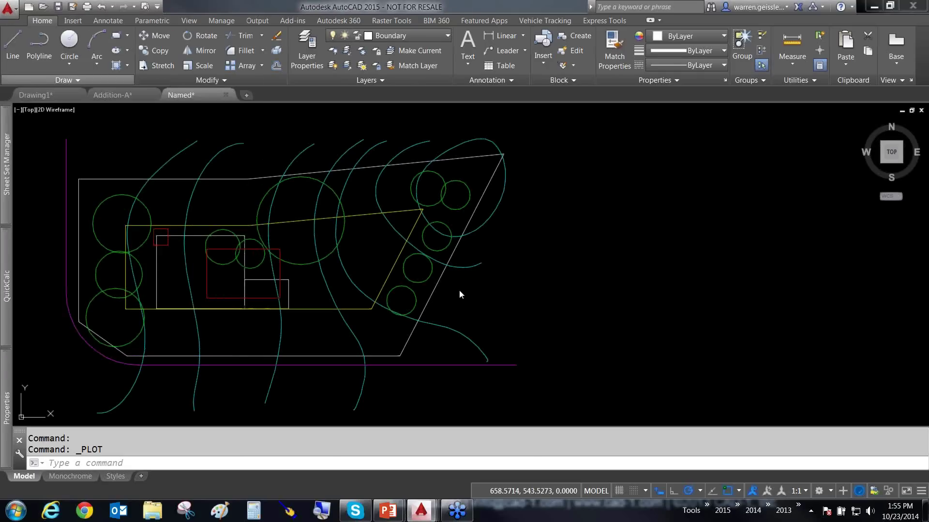
left_click_drag(556, 150, 428, 182)
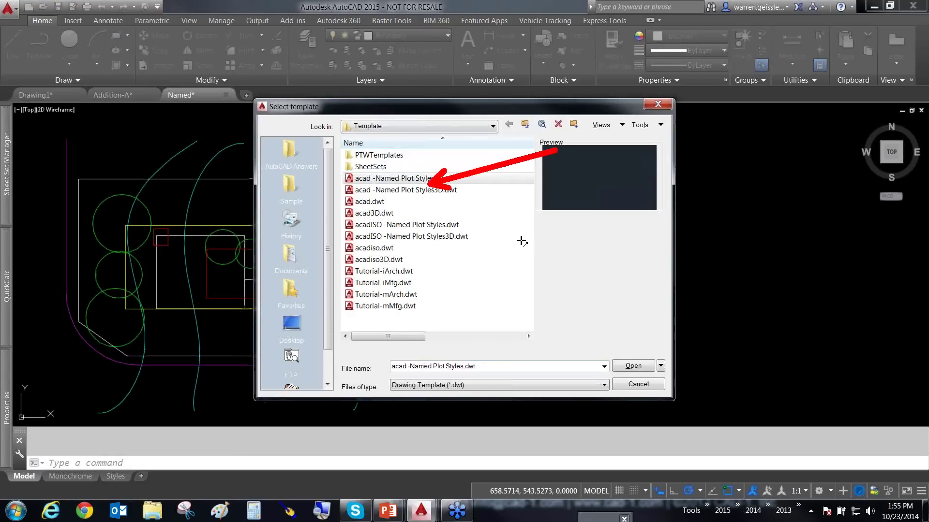
left_click_drag(562, 249, 463, 236)
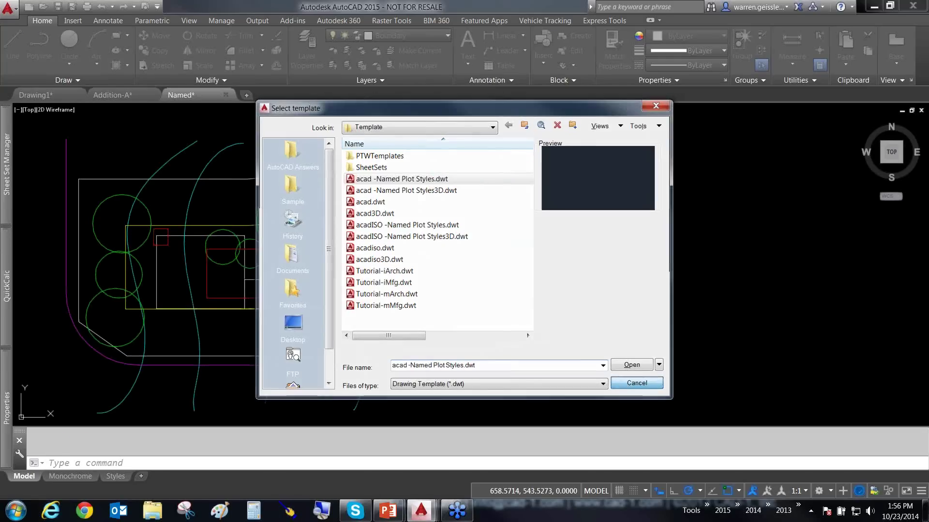
left_click(636, 383)
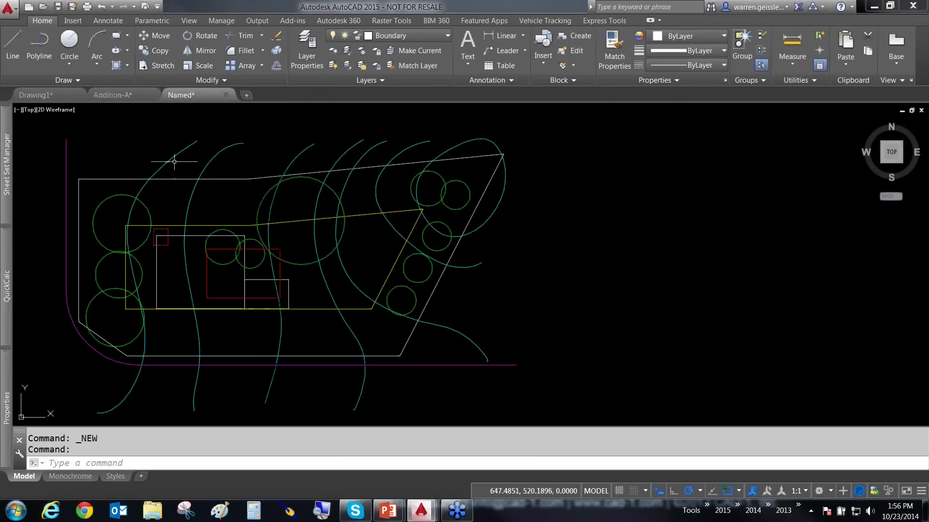
- View the CTB plot style tables available for the Addition-A drawing, cancel the plot, and return to the Named drawing
left_click(137, 95)
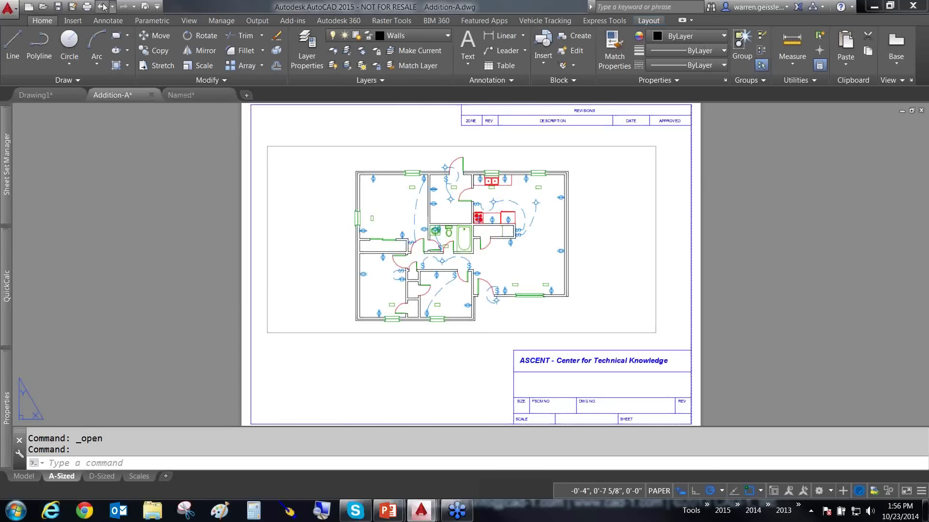
key("ctrl+p")
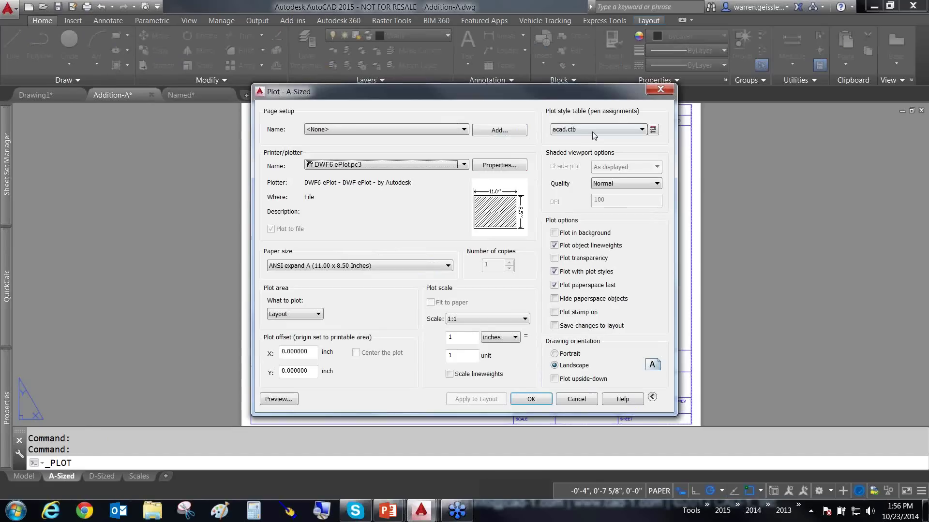
left_click(594, 130)
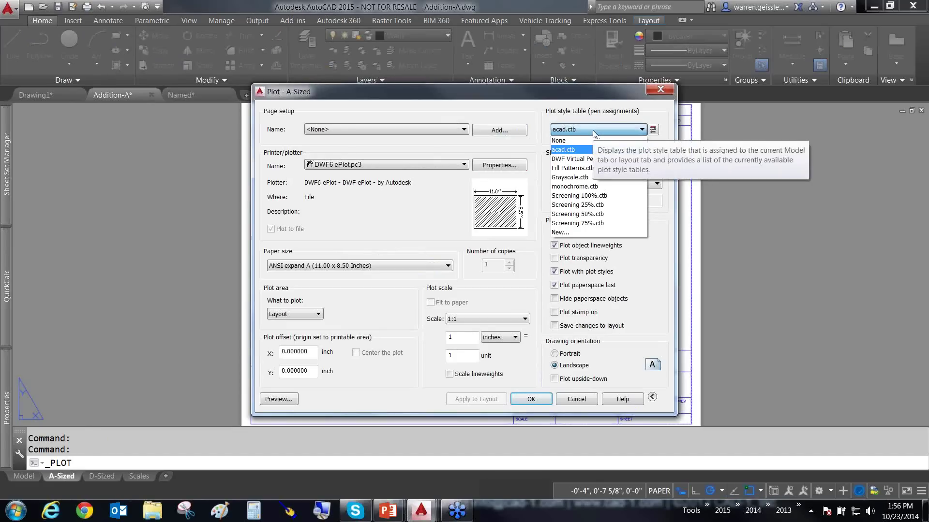
left_click(651, 287)
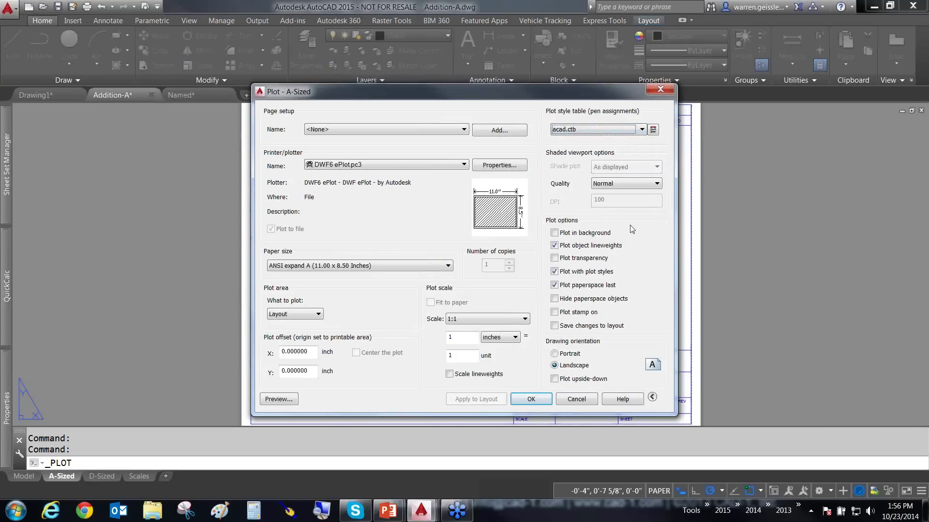
left_click(579, 399)
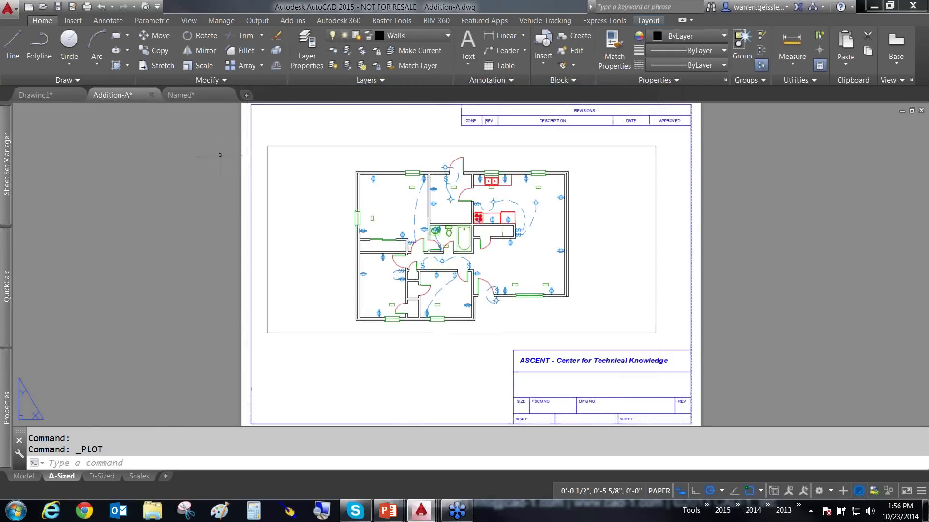
left_click(183, 95)
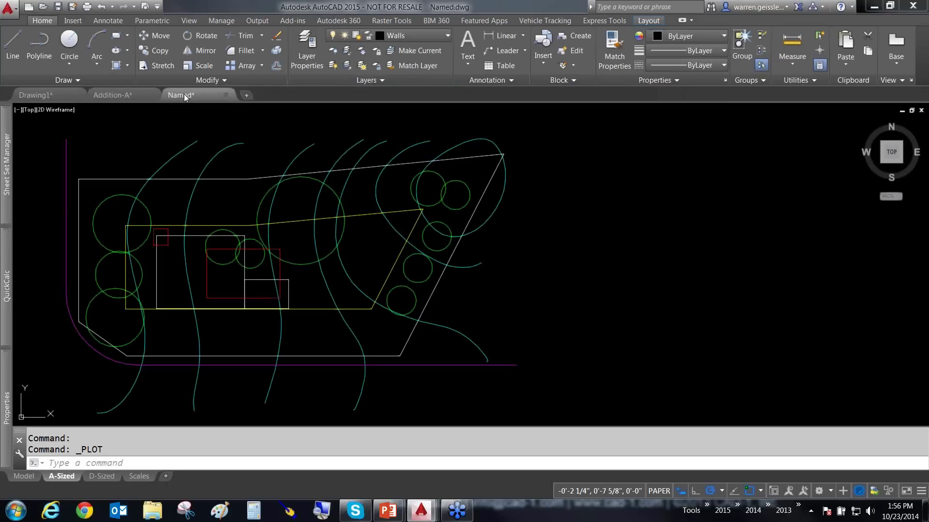
- Review the STB plot style tables available for plotting the Named drawing's model space again, and cancel the plot
left_click(87, 7)
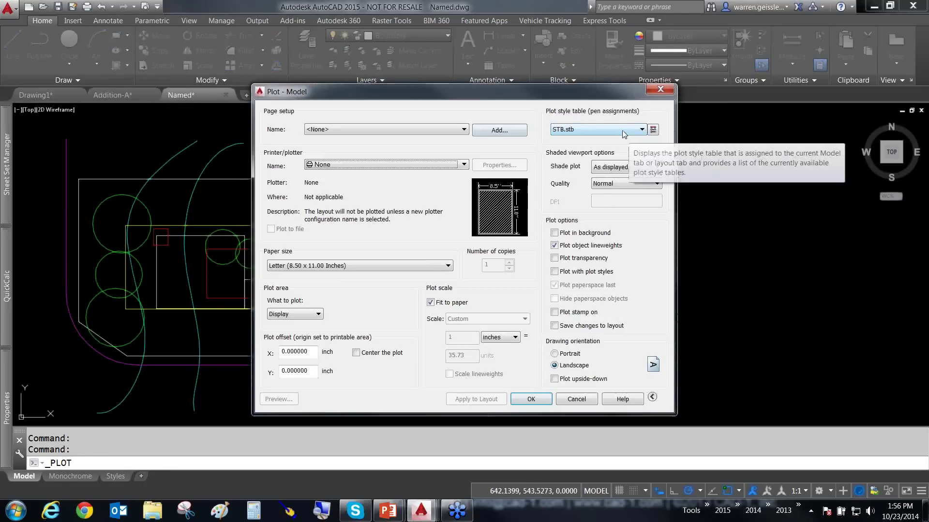
left_click(623, 130)
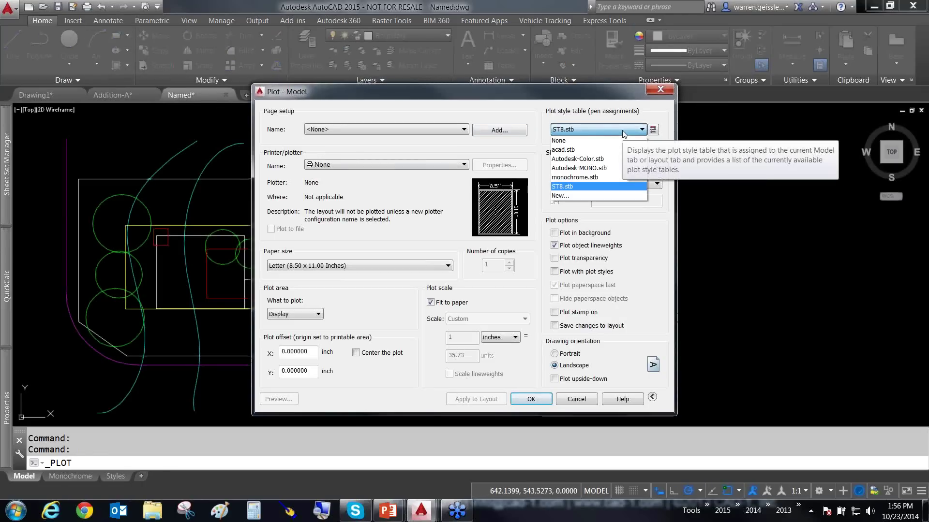
left_click(623, 132)
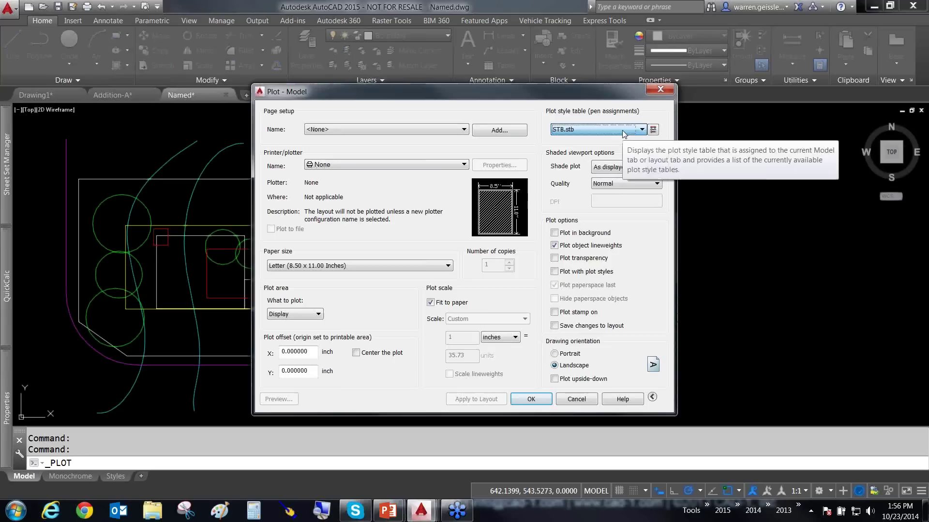
left_click(576, 398)
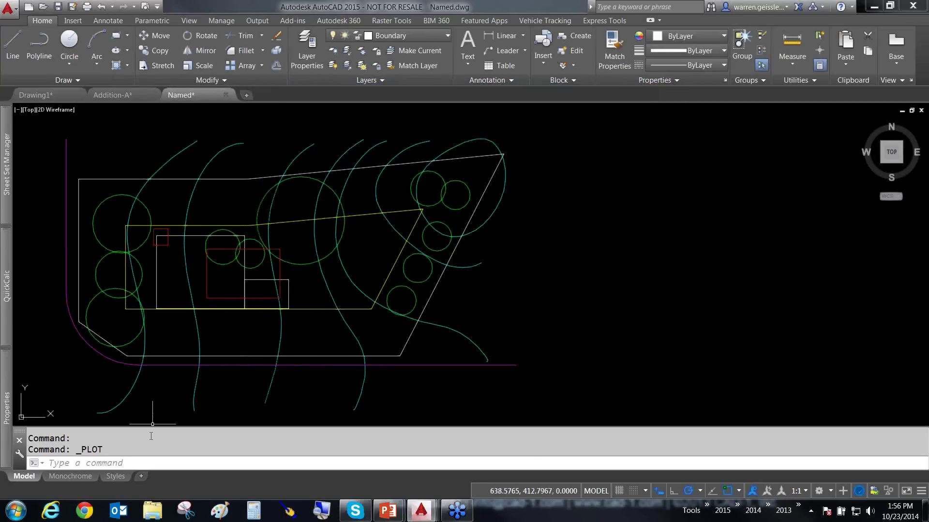
- View the STB plot style tables offered for the Monochrome layout, cancel the plot, and keep the current Windows color scheme without further messages
left_click(71, 476)
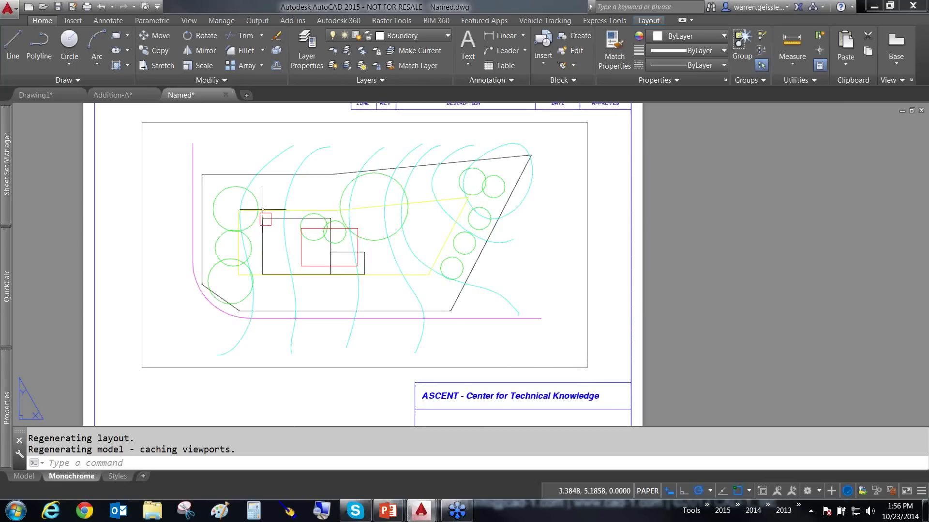
left_click(85, 8)
left_click(619, 130)
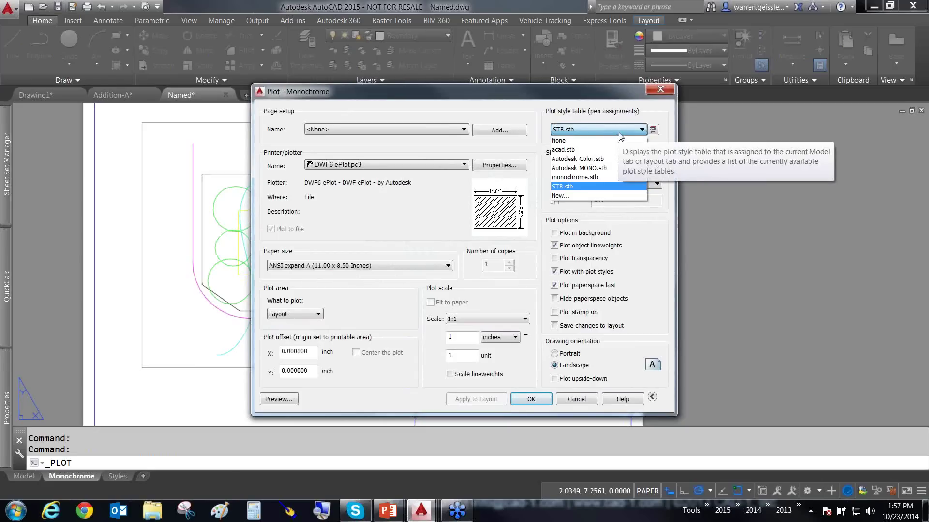
left_click(619, 131)
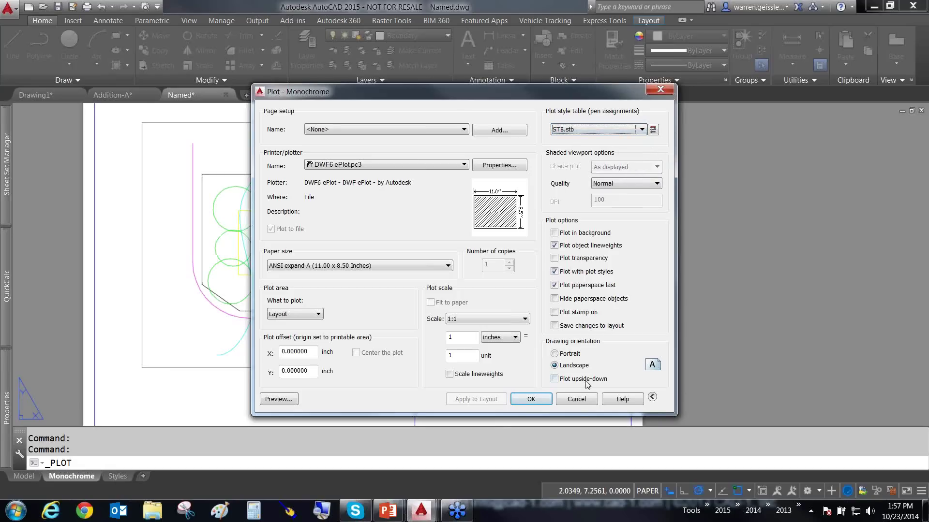
left_click(584, 400)
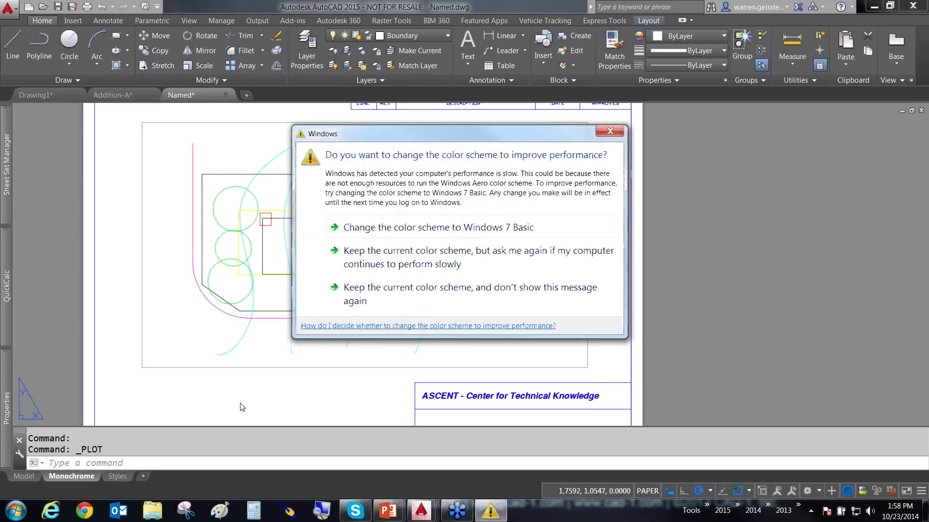
left_click(447, 298)
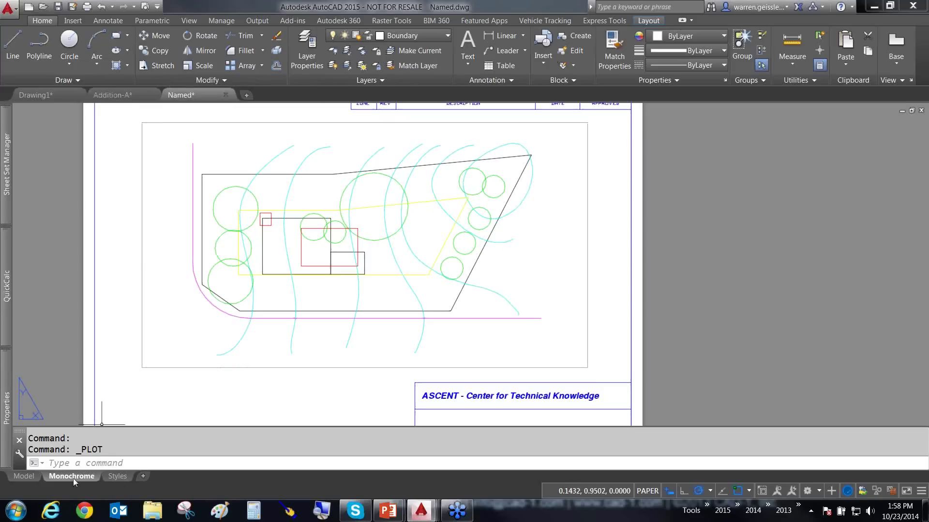
- Preview the Monochrome layout's plot with the monochrome.stb plot style table, and exit the preview
left_click(87, 8)
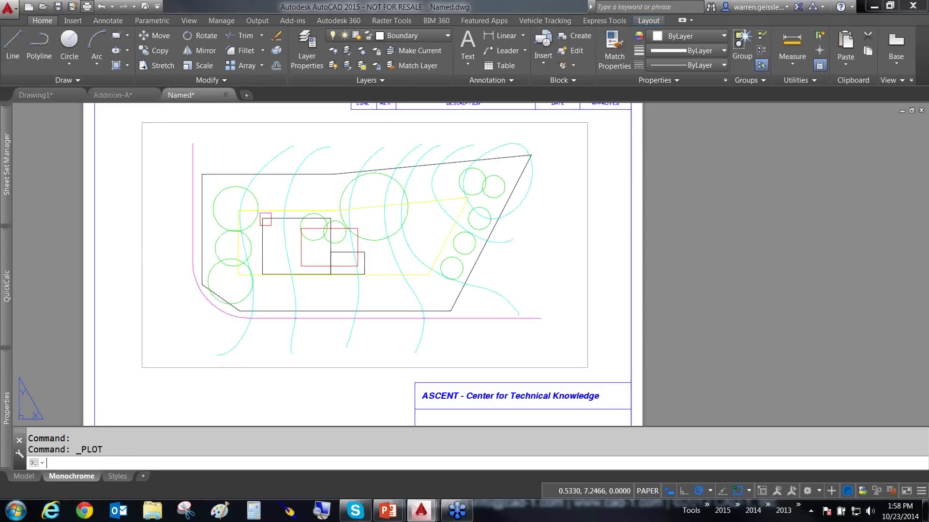
left_click(599, 133)
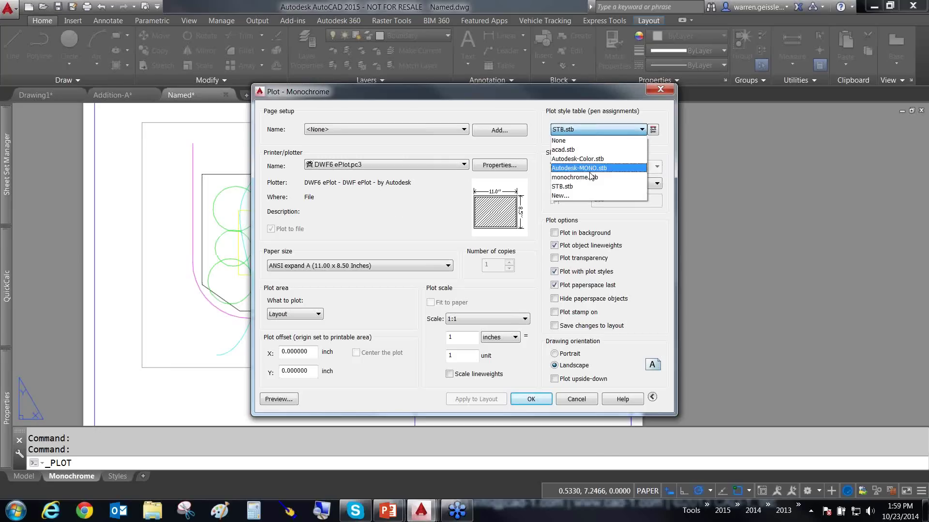
left_click(590, 178)
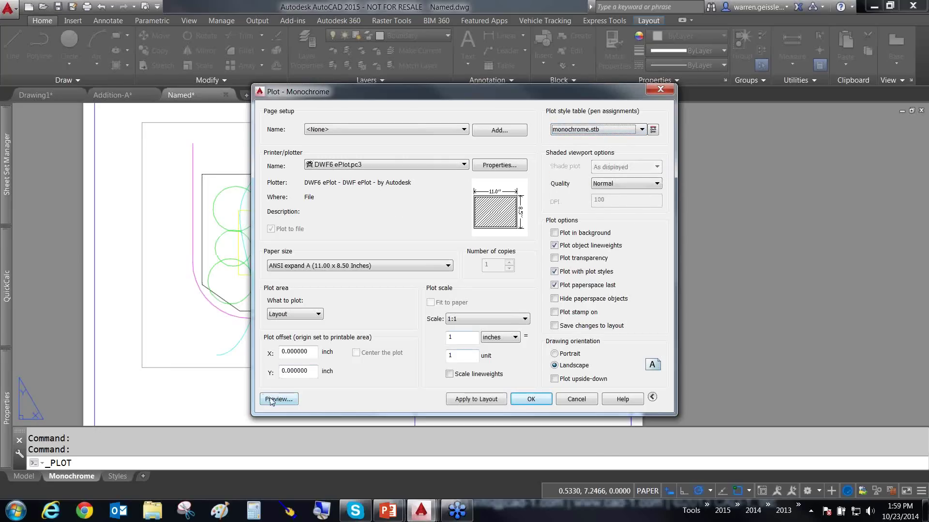
left_click(271, 401)
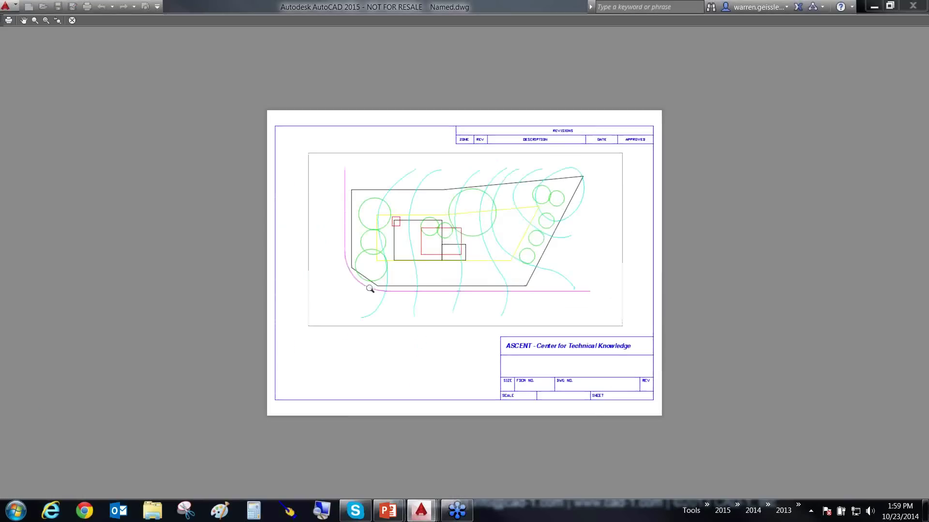
key("Escape")
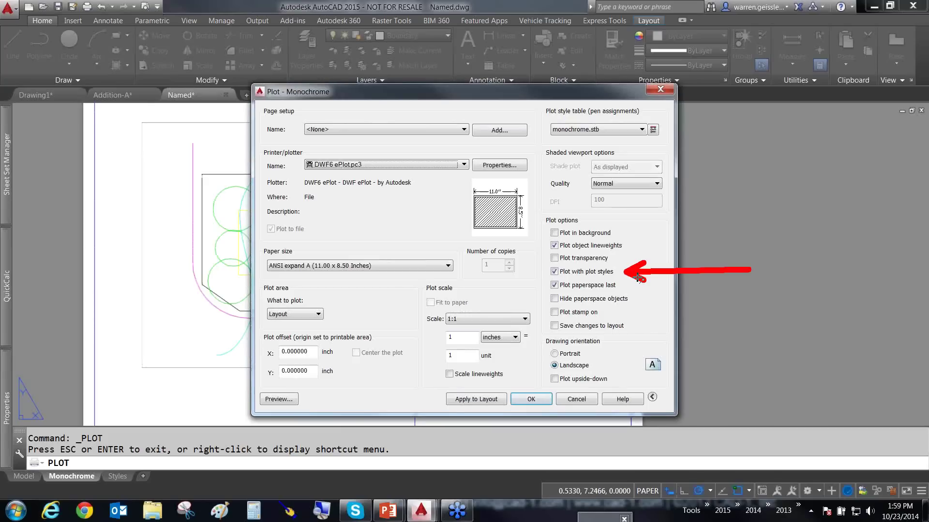
- Check the Plot with plot styles option, inspect the monochrome.stb table's styles in the Plot Style Table Editor, and cancel the plot
left_click(554, 272)
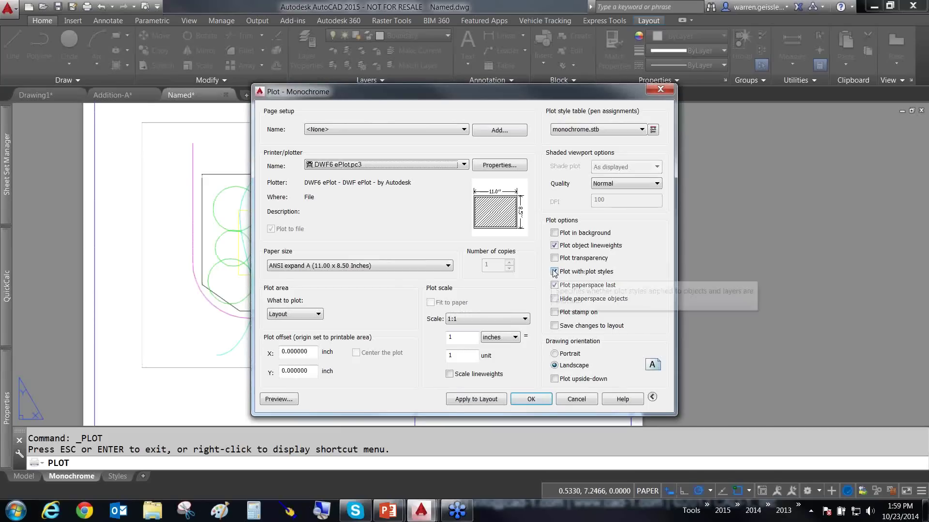
left_click(554, 272)
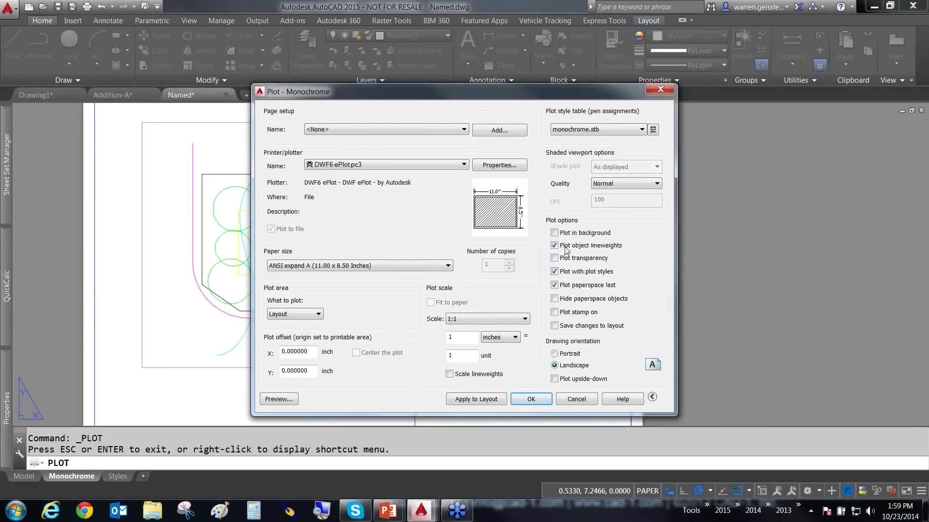
left_click(601, 129)
left_click(600, 129)
left_click(652, 129)
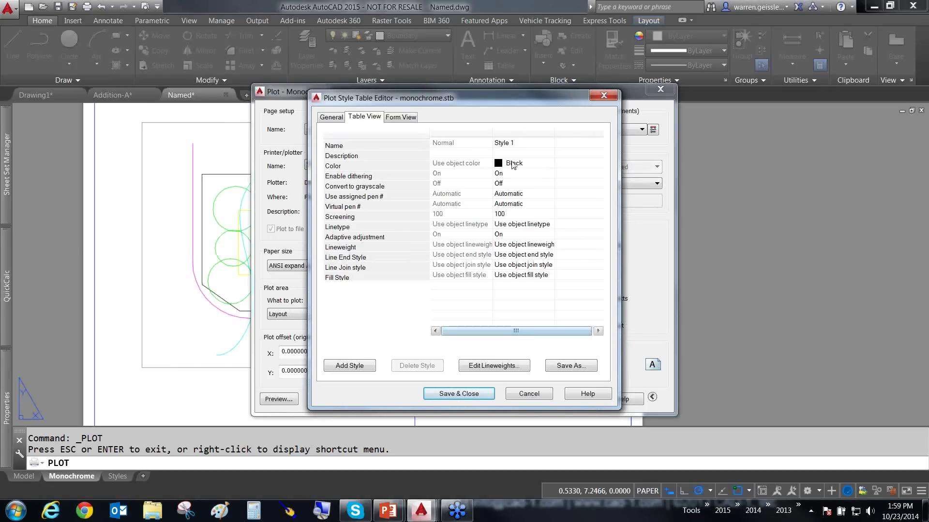
left_click(528, 395)
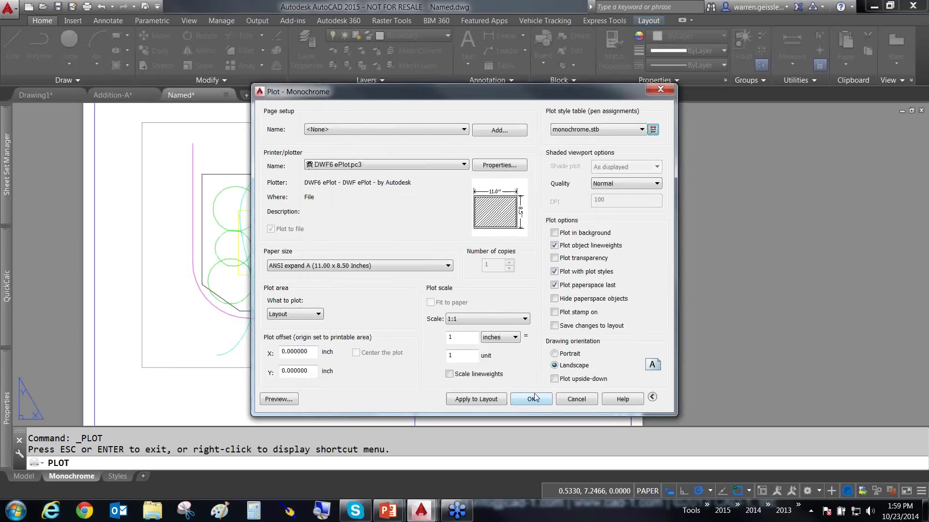
left_click(575, 398)
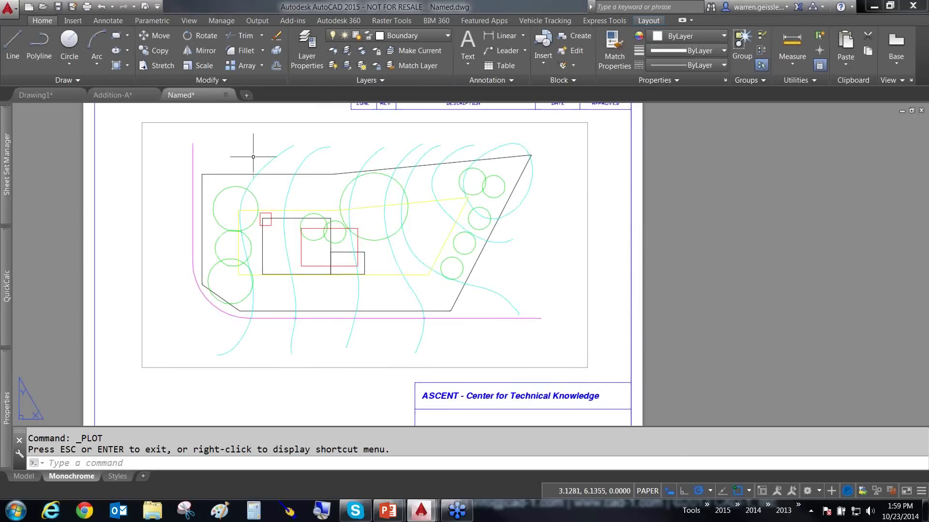
- Review the layers' Plot Style assignments in the Layer Properties Manager, and glance at the Styles layout before returning to Monochrome
left_click(307, 48)
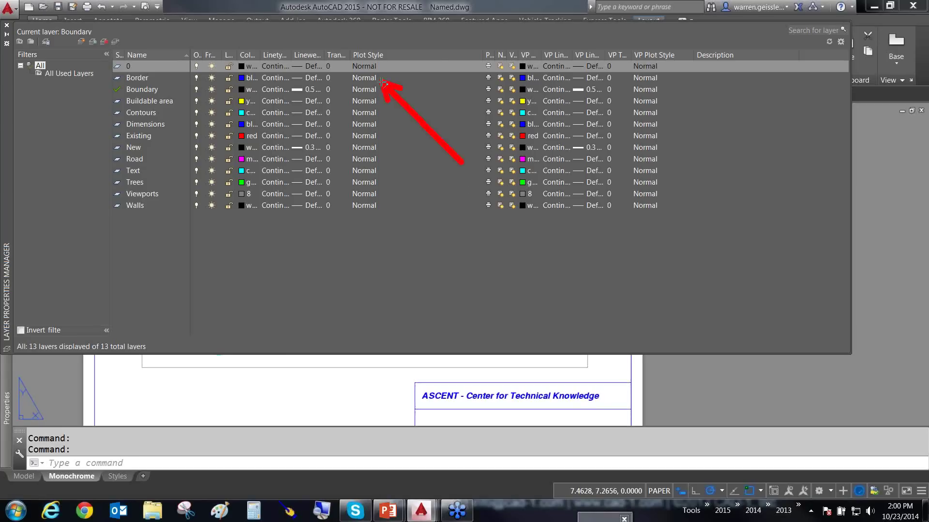
left_click(6, 24)
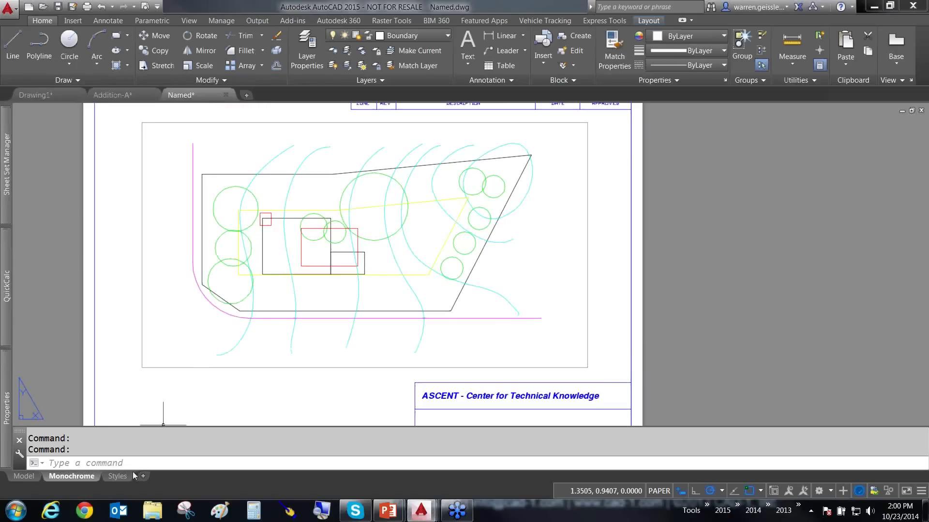
left_click(121, 476)
left_click(76, 476)
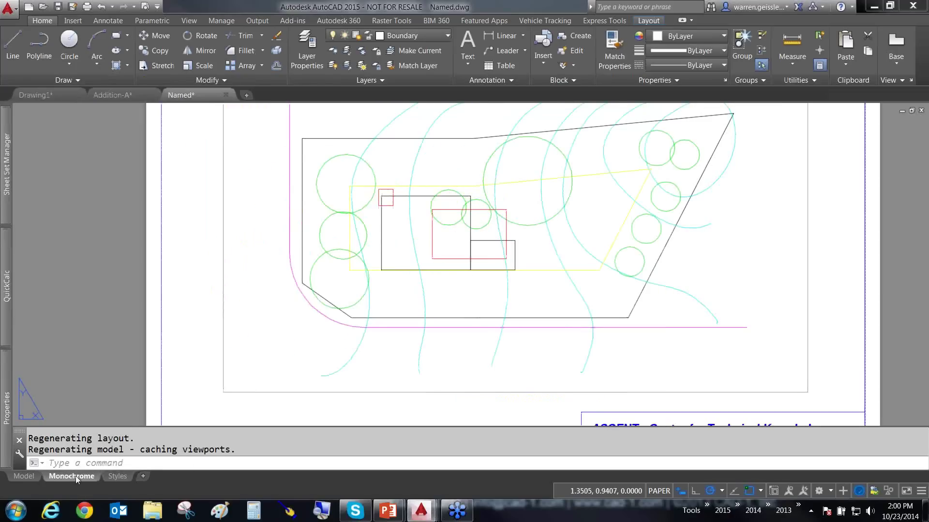
- Activate the Monochrome layout's viewport, review the layers' VP Plot Style overrides, and return to paper space
left_click(556, 239)
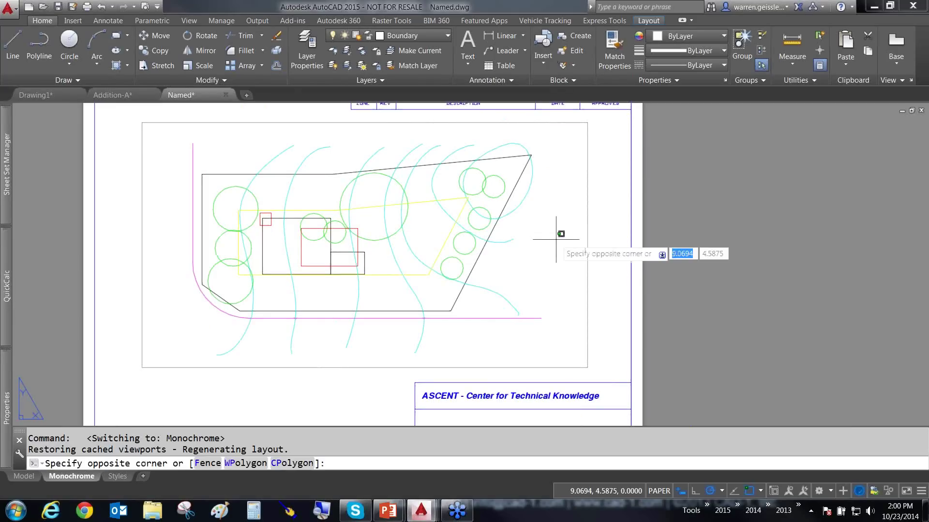
left_click(556, 239)
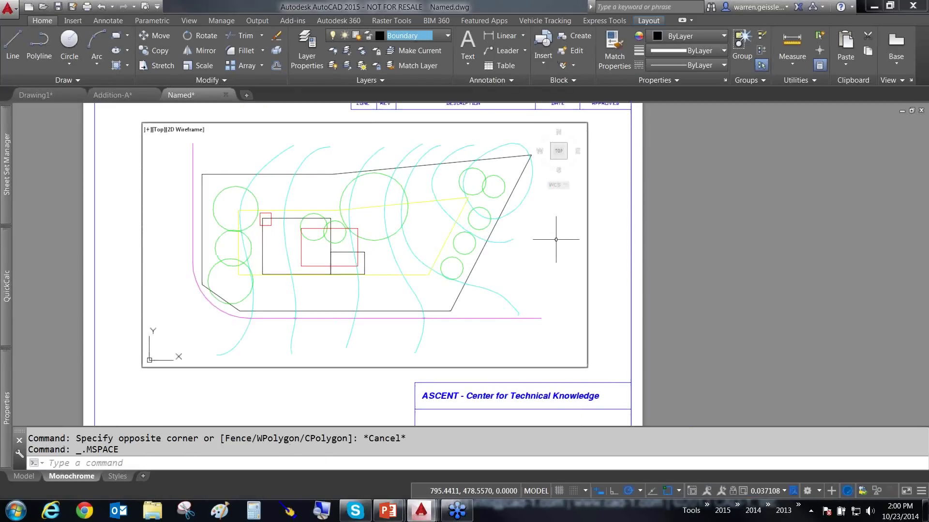
left_click(307, 49)
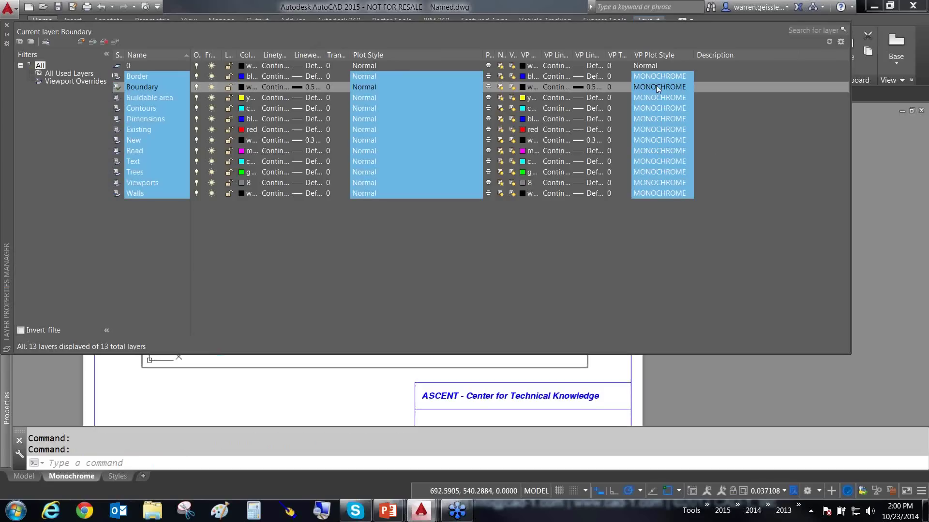
left_click(7, 27)
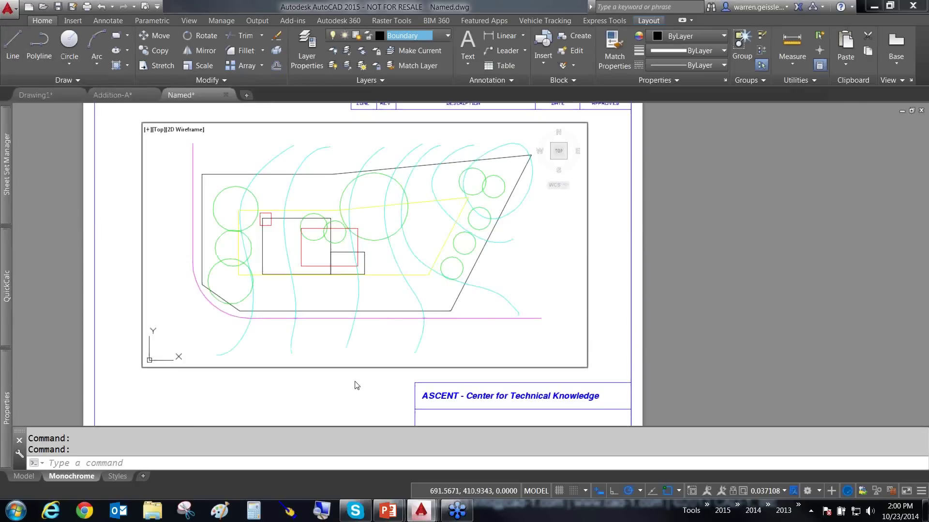
double_click(269, 388)
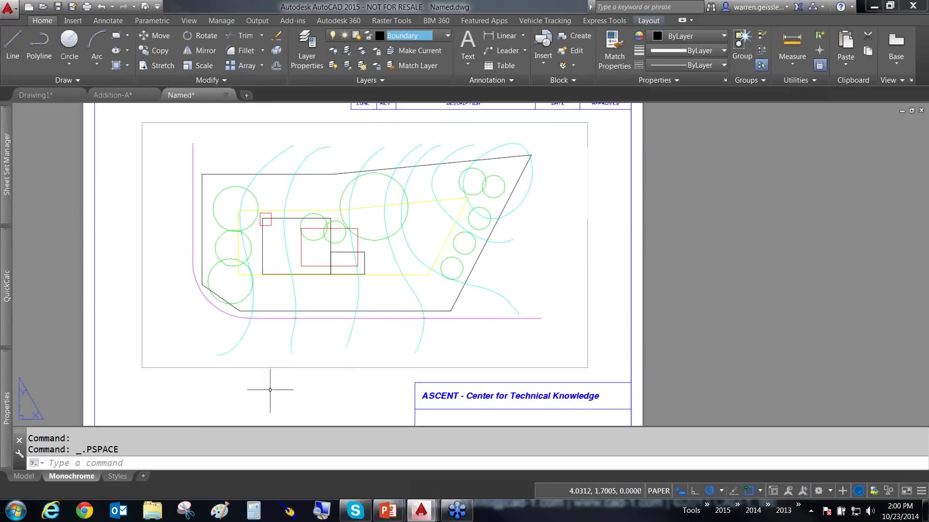
- Inspect all the named styles of STB.stb for the Styles layout in a widened Plot Style Table Editor, and cancel the plot
left_click(117, 478)
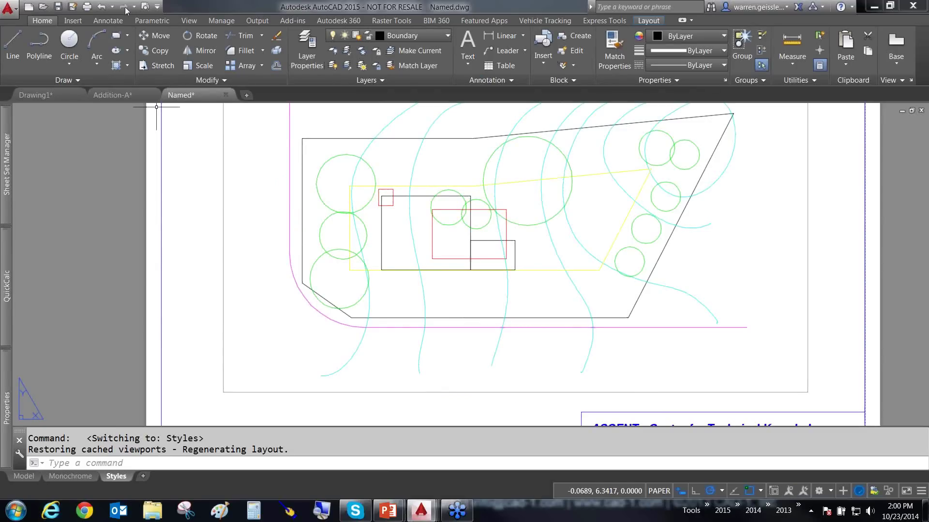
left_click(88, 7)
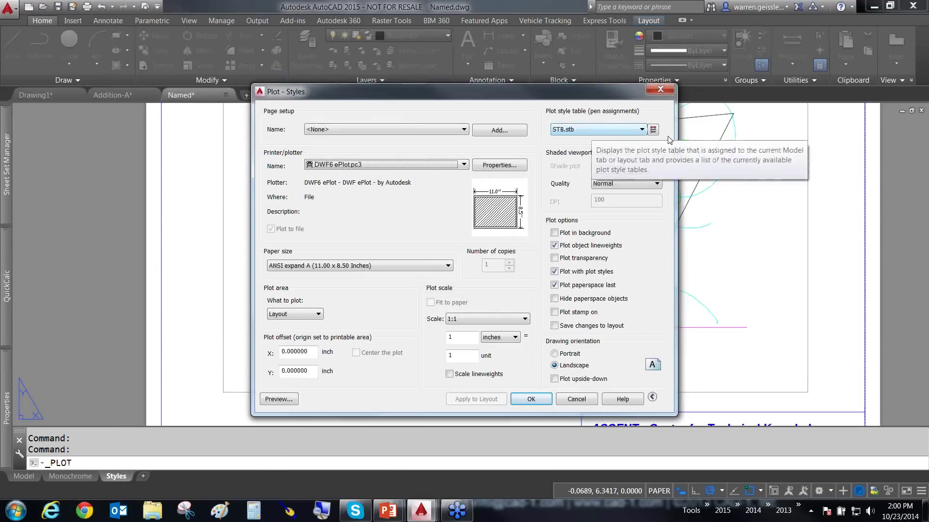
left_click(653, 129)
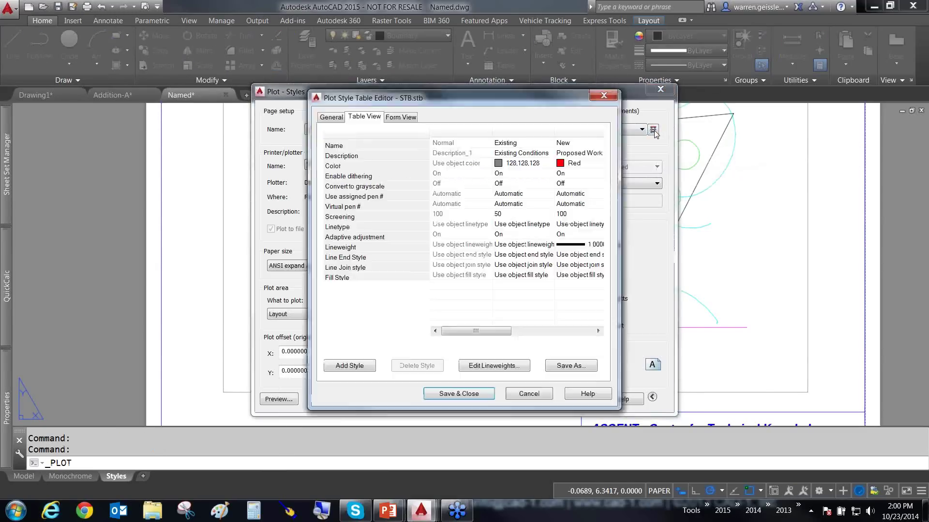
left_click_drag(620, 235, 884, 227)
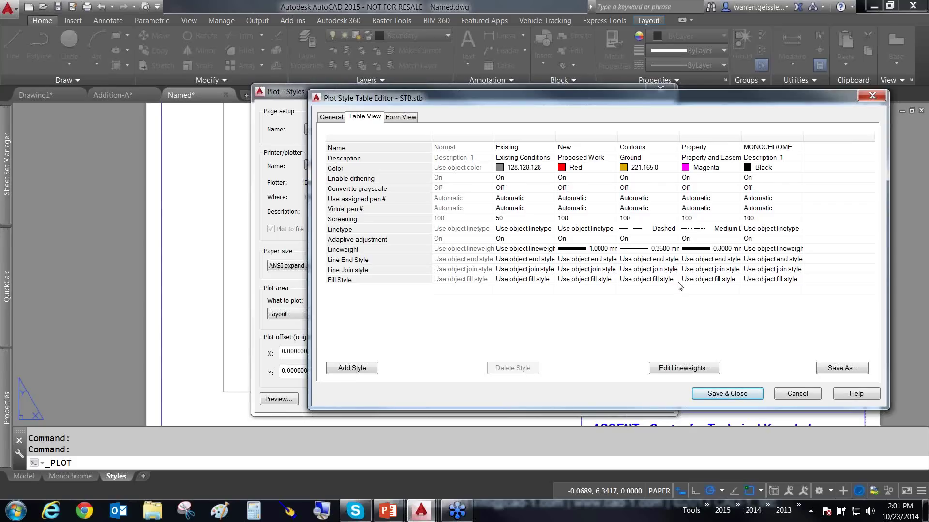
left_click(797, 392)
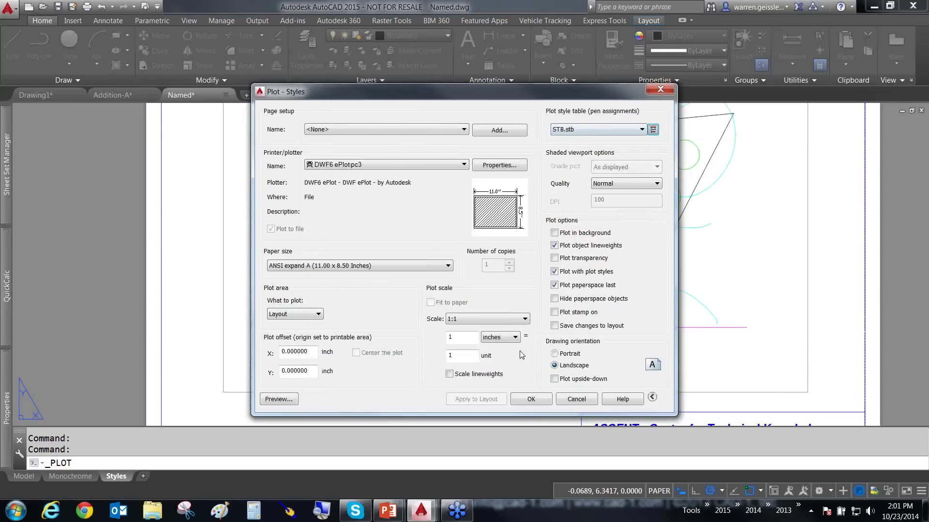
left_click(577, 401)
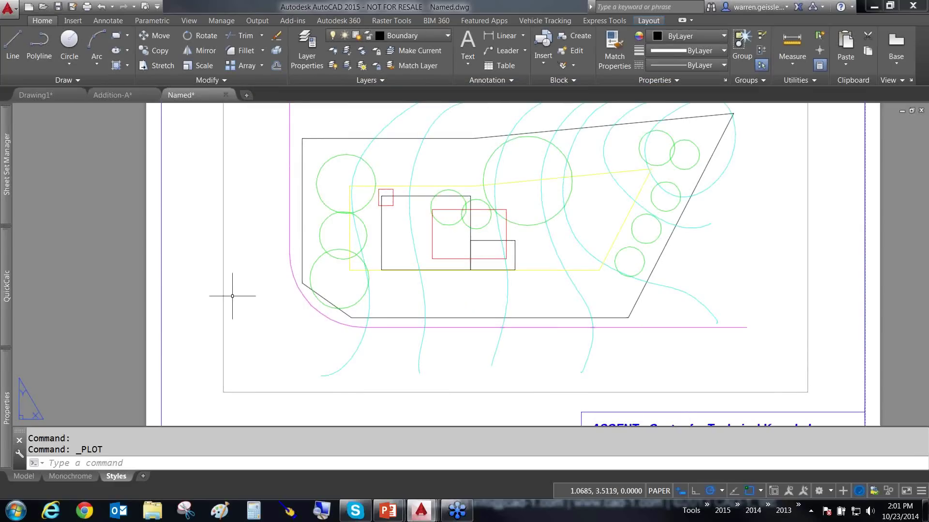
- Preview the Styles layout's plot with the STB.stb plot style table
left_click(87, 6)
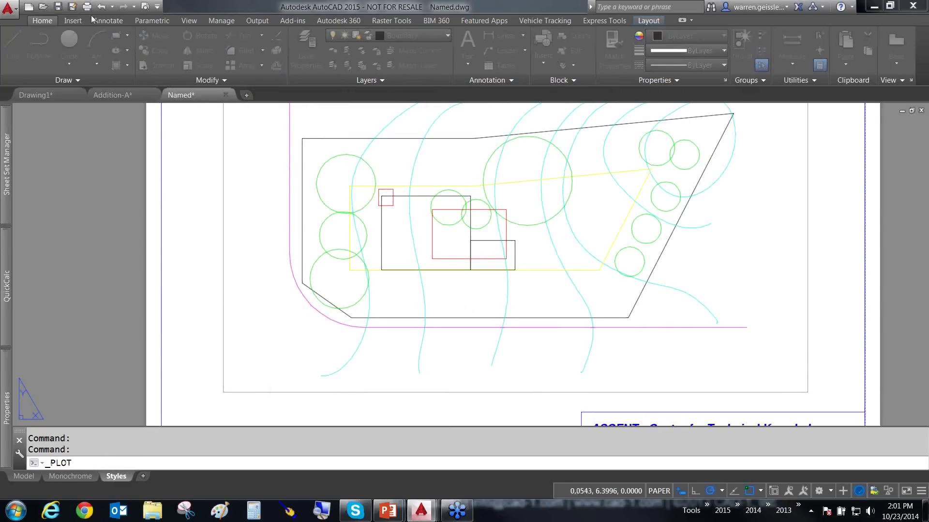
left_click(278, 399)
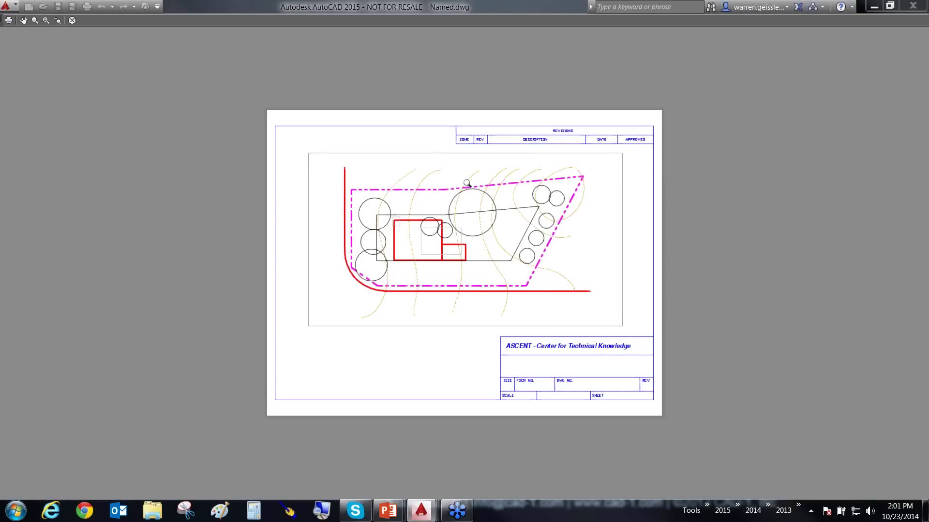
- Examine the Styles layout's plot preview up close, and cancel the plot
scroll(420, 272, "up", 2)
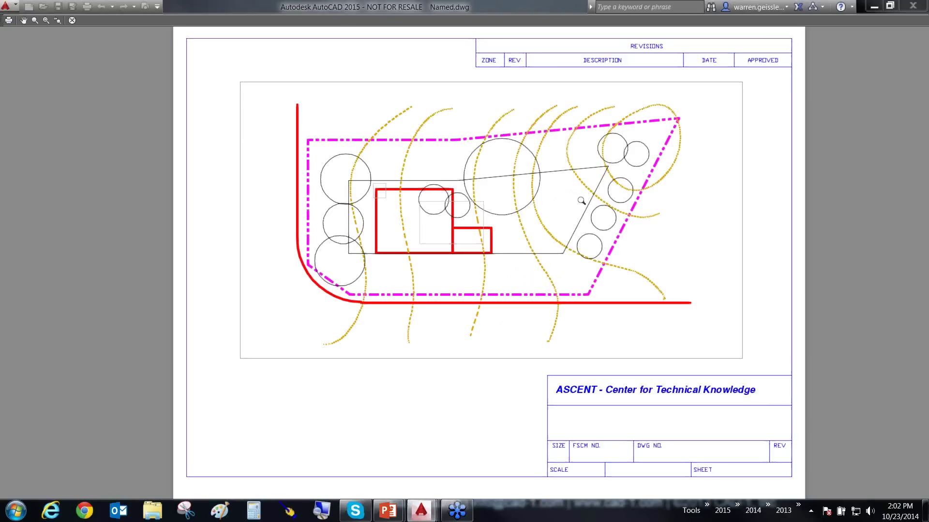
key("Escape")
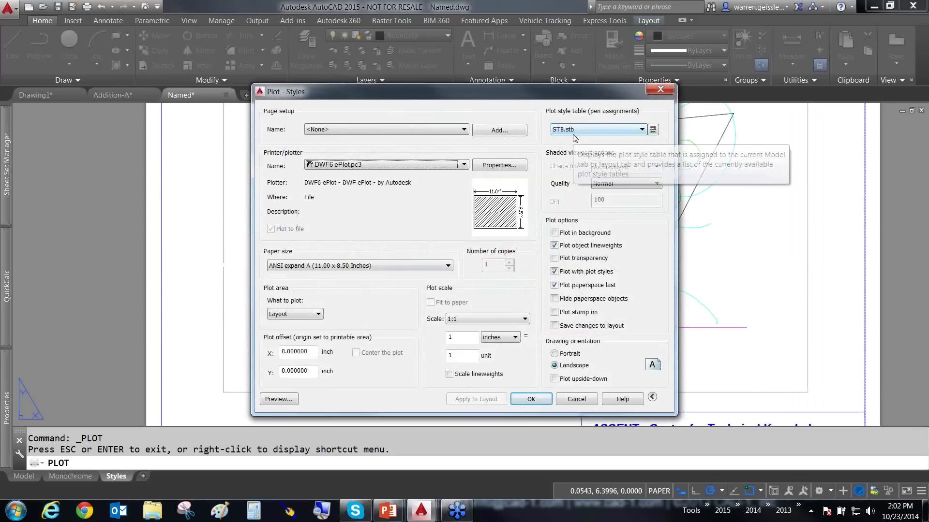
left_click(577, 399)
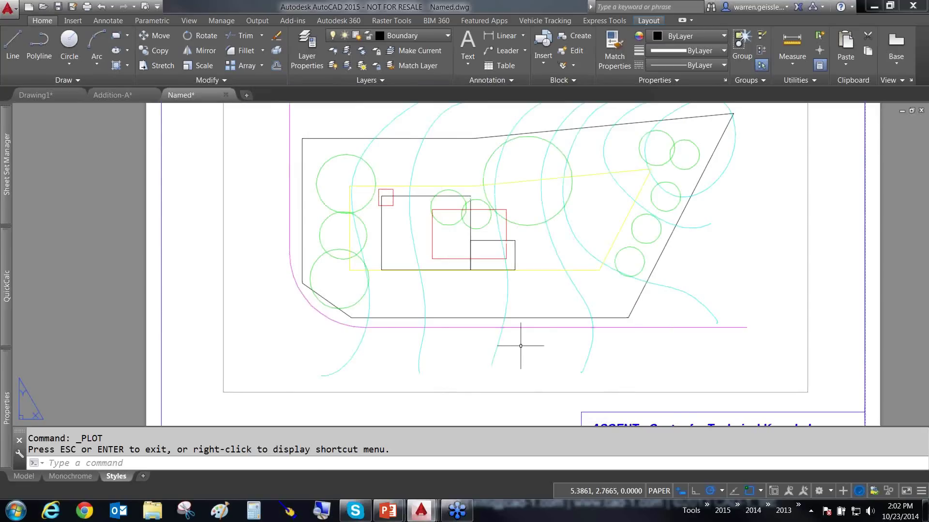
- Activate the Styles layout's viewport, check the horizontal road line's Plot style property in a widened Properties palette, and return to paper space
double_click(520, 349)
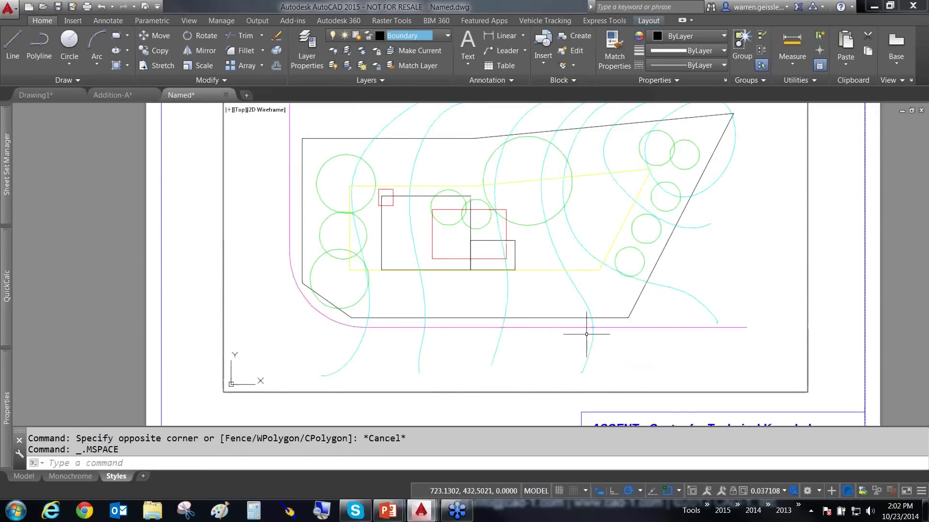
left_click(621, 328)
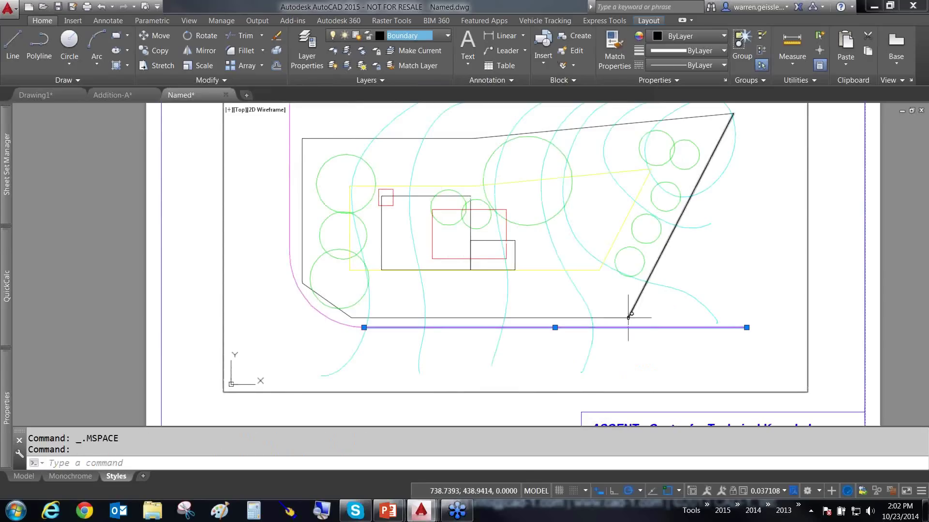
right_click(587, 210)
left_click(624, 438)
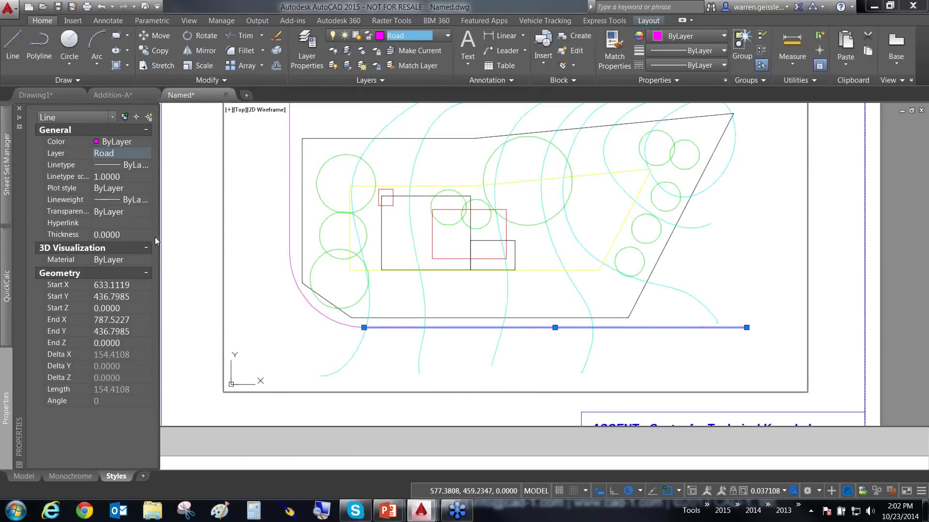
left_click_drag(159, 238, 279, 238)
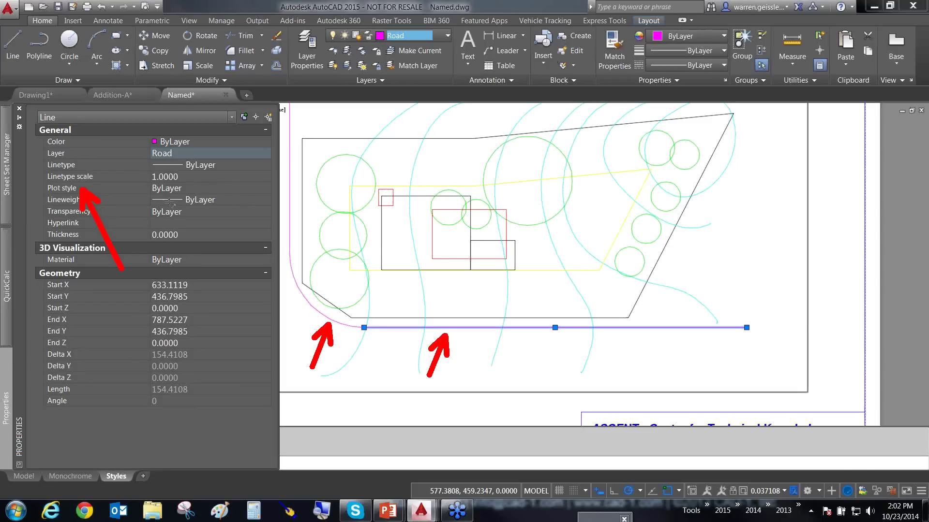
key("ctrl+1")
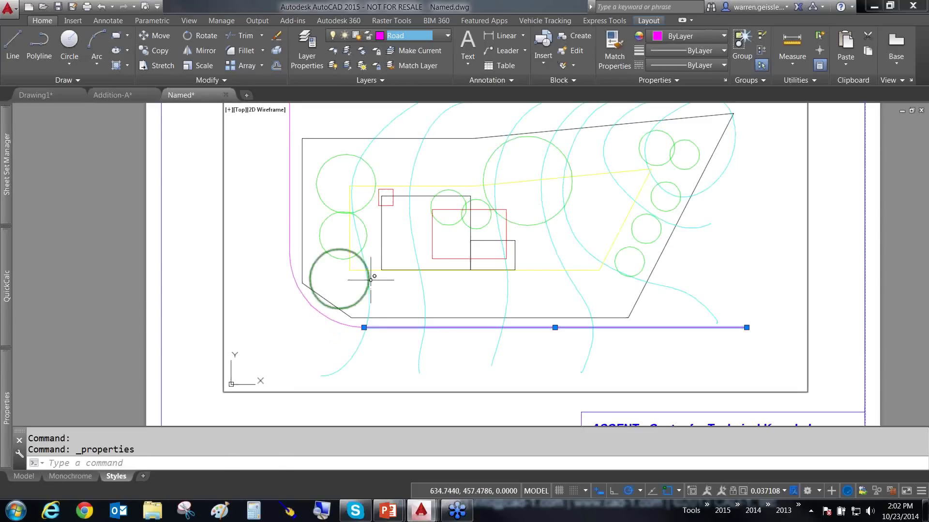
key("Escape")
double_click(202, 299)
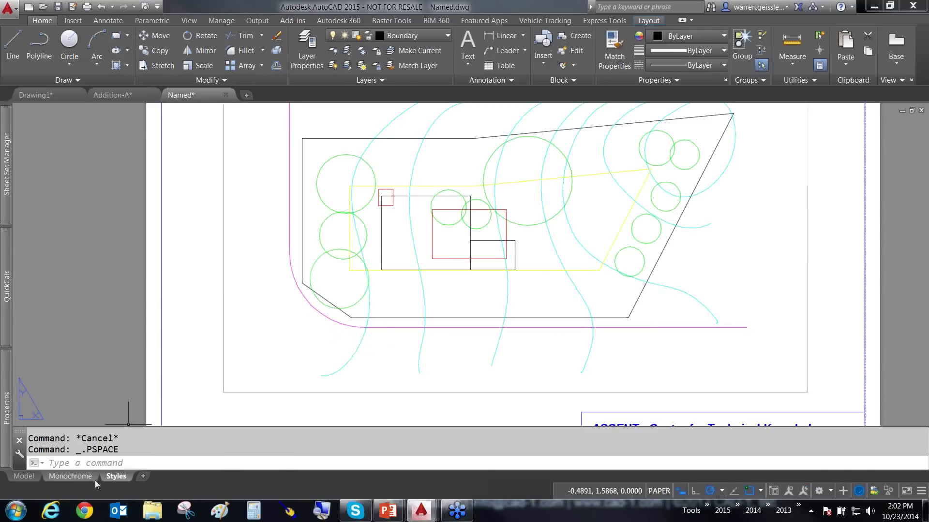
- Preview the Monochrome layout's plot with the STB.stb table, examine the linework up close, and cancel the plot
left_click(73, 476)
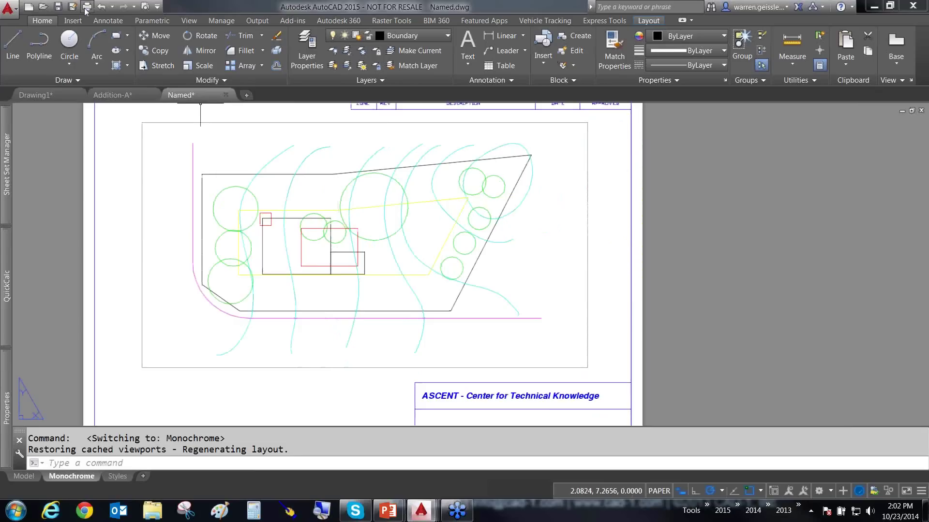
left_click(87, 6)
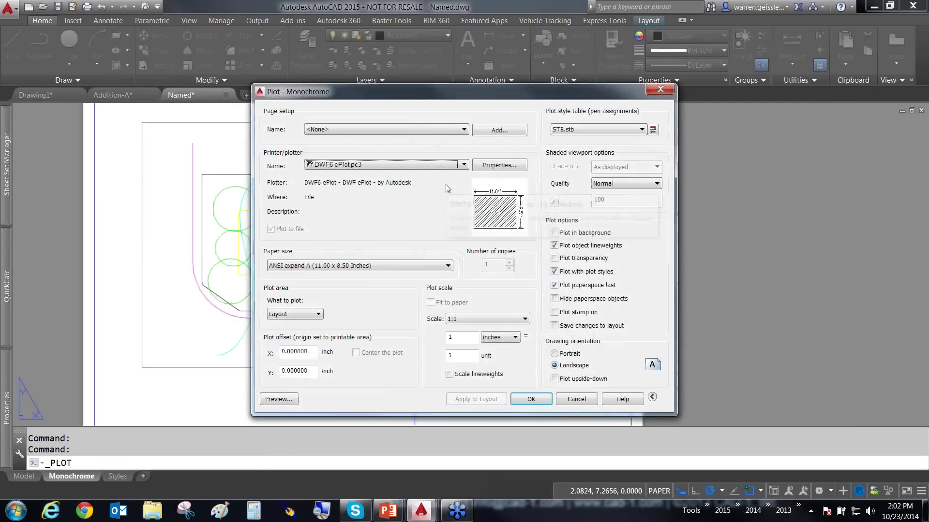
left_click(284, 400)
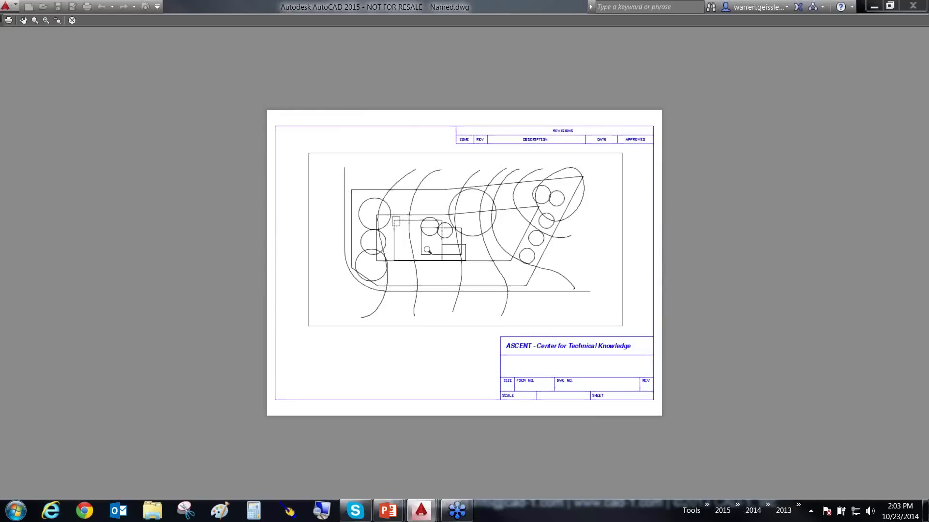
scroll(425, 249, "up", 2)
scroll(428, 250, "up", 2)
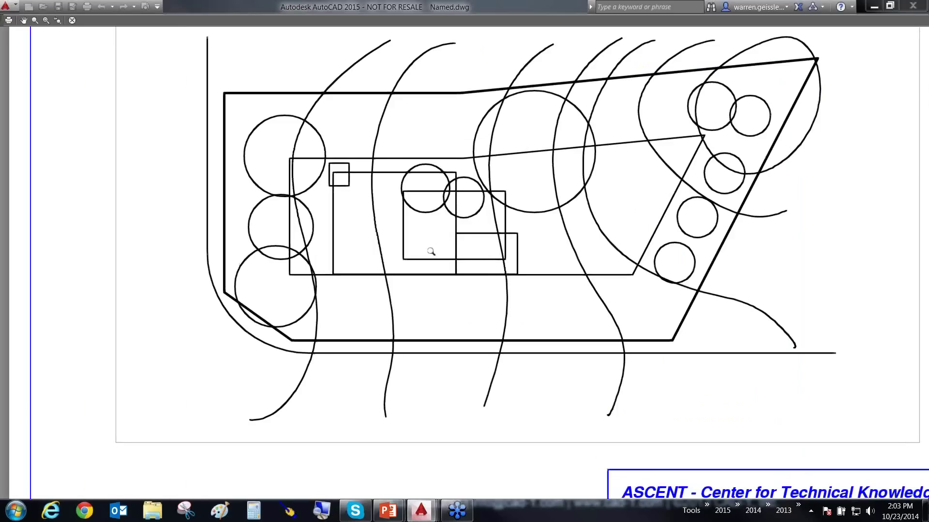
scroll(431, 251, "down", 3)
key("Escape")
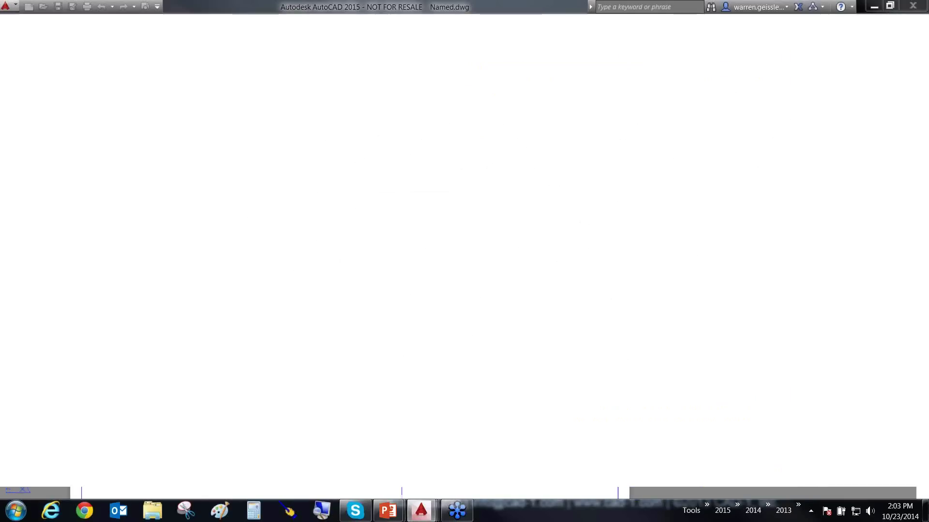
key("Escape")
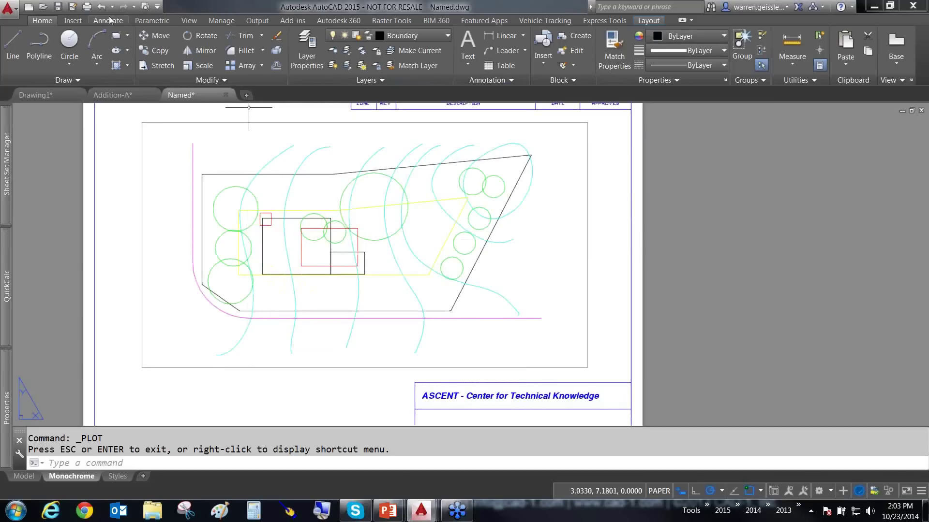
- Inspect the named styles of STB.stb for the Monochrome layout in a widened Plot Style Table Editor, and cancel the plot
left_click(85, 7)
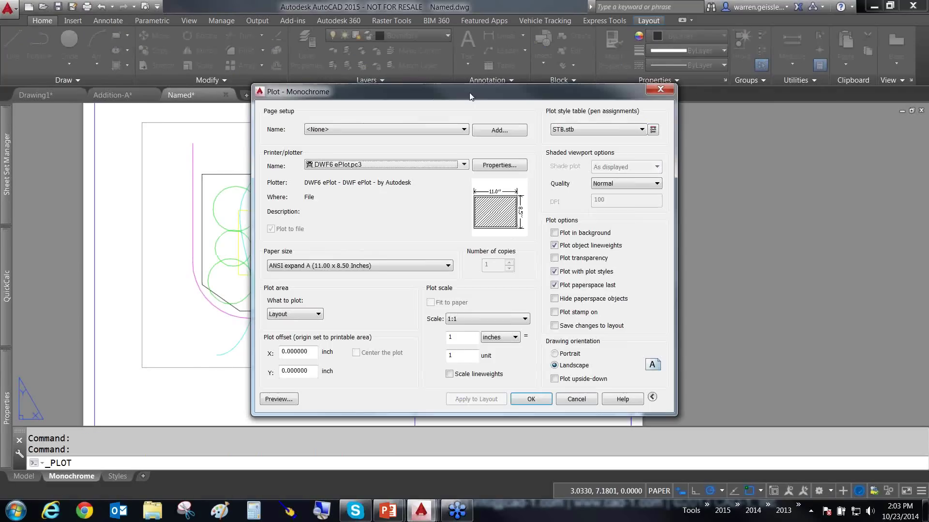
left_click(652, 129)
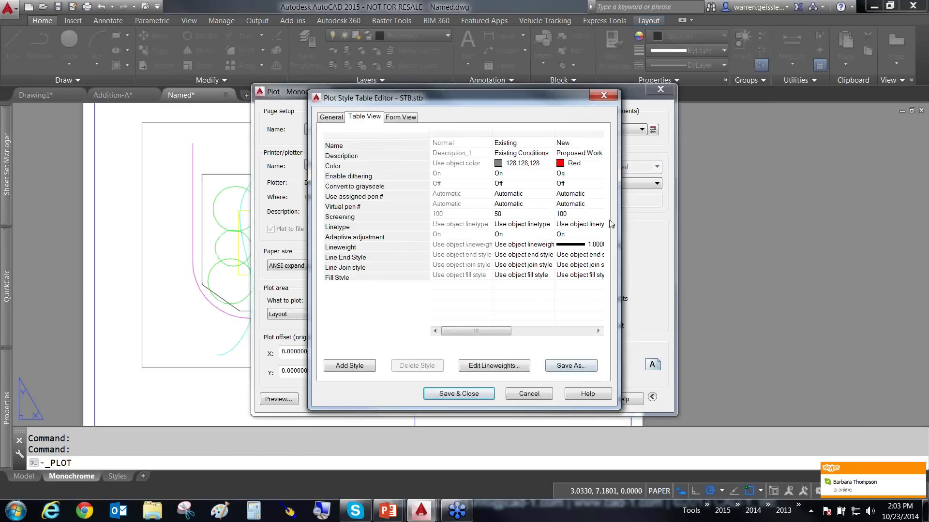
left_click_drag(632, 234, 827, 235)
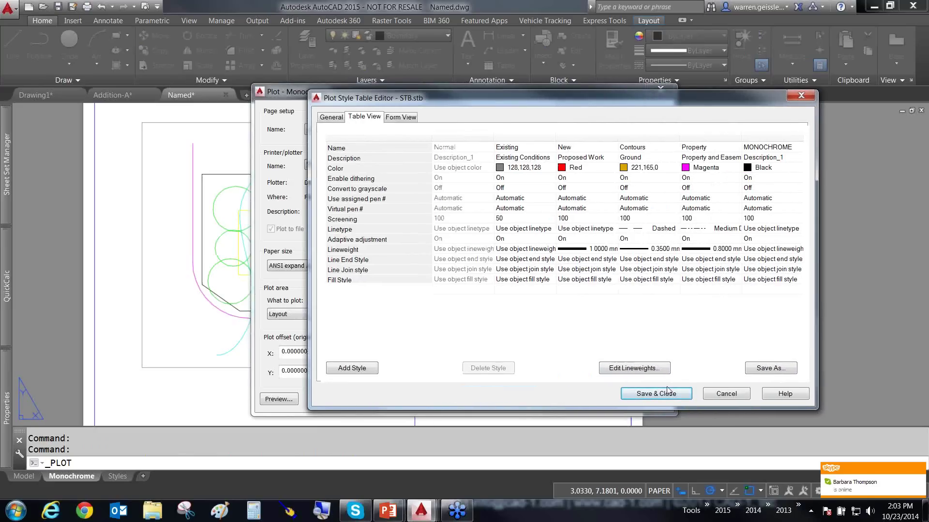
left_click(721, 394)
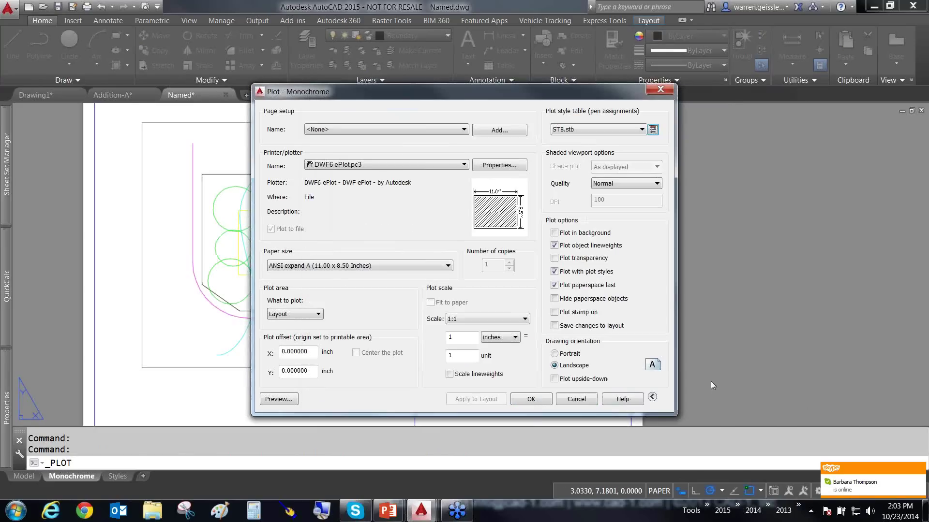
left_click(587, 398)
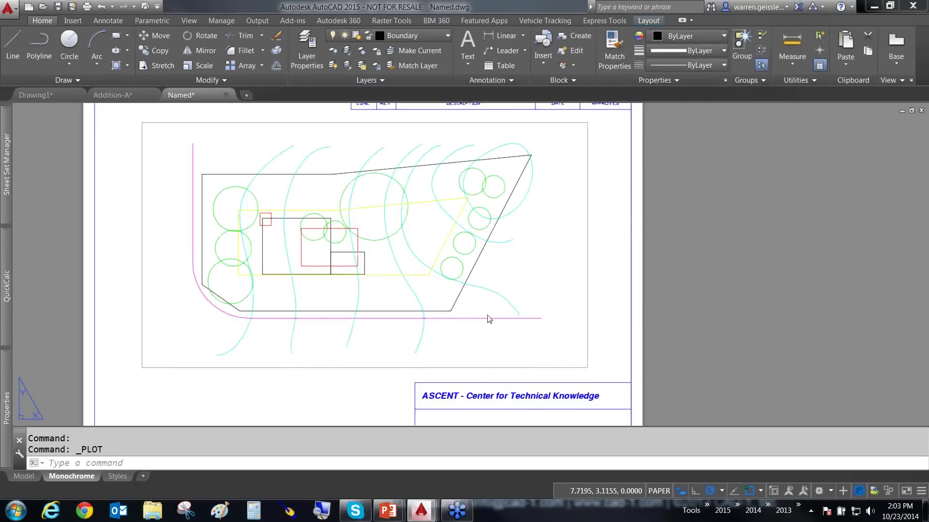
- Bring up the Addition-A drawing, and reveal the next bullet on the PowerPoint slide before returning to AutoCAD
key("ctrl+Tab")
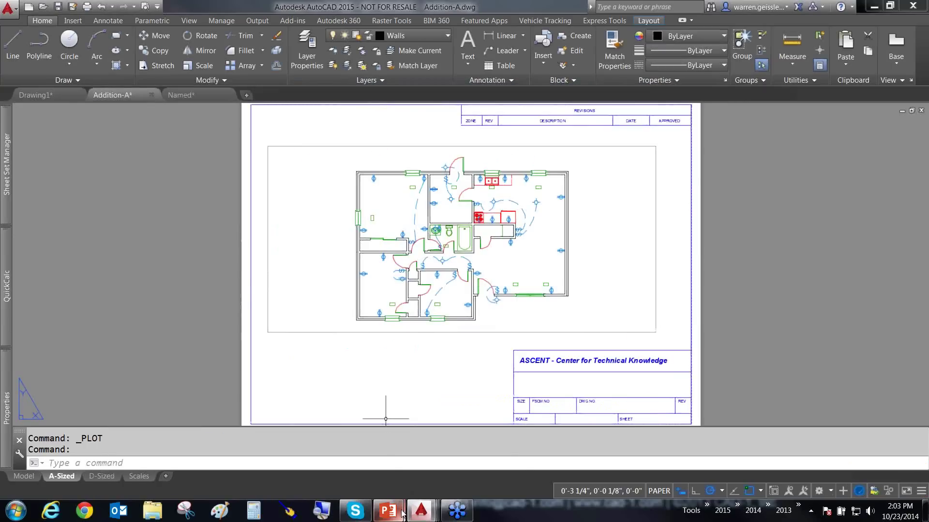
mouse_move(402, 513)
left_click(442, 471)
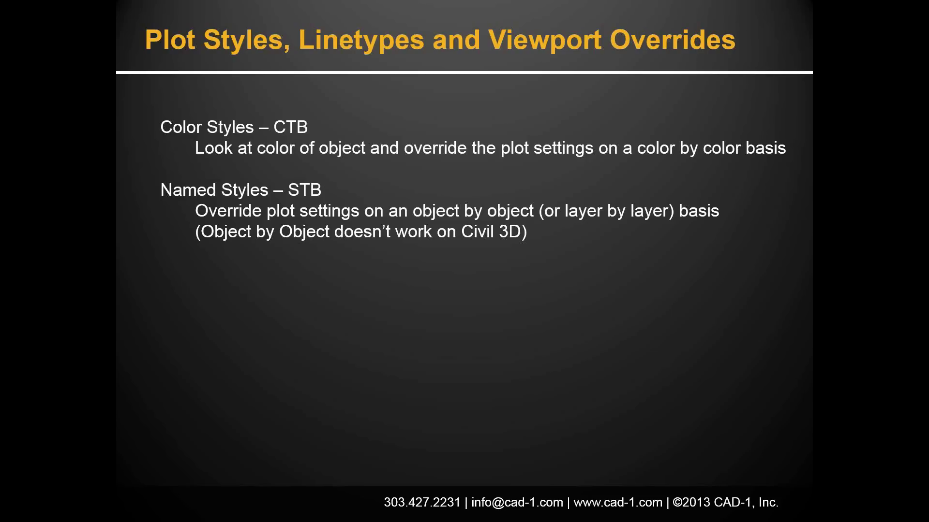
key("Right")
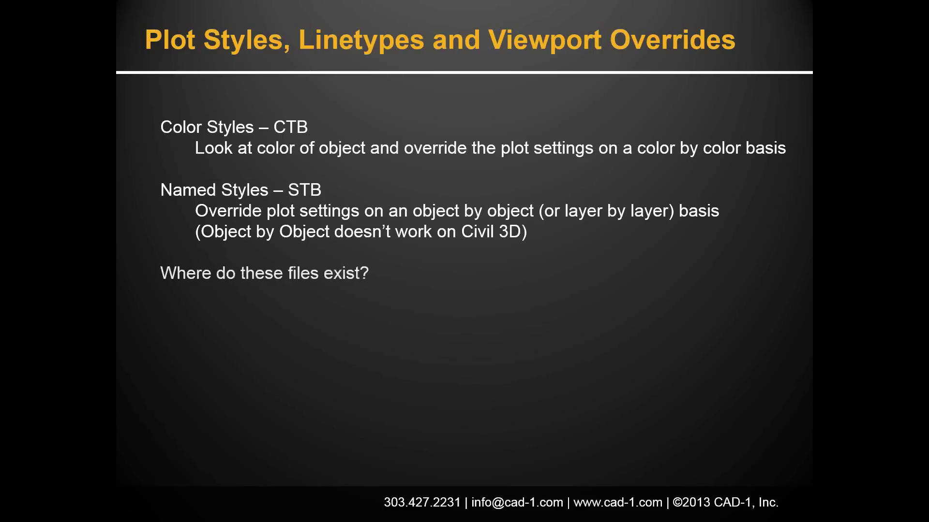
key("alt+Tab")
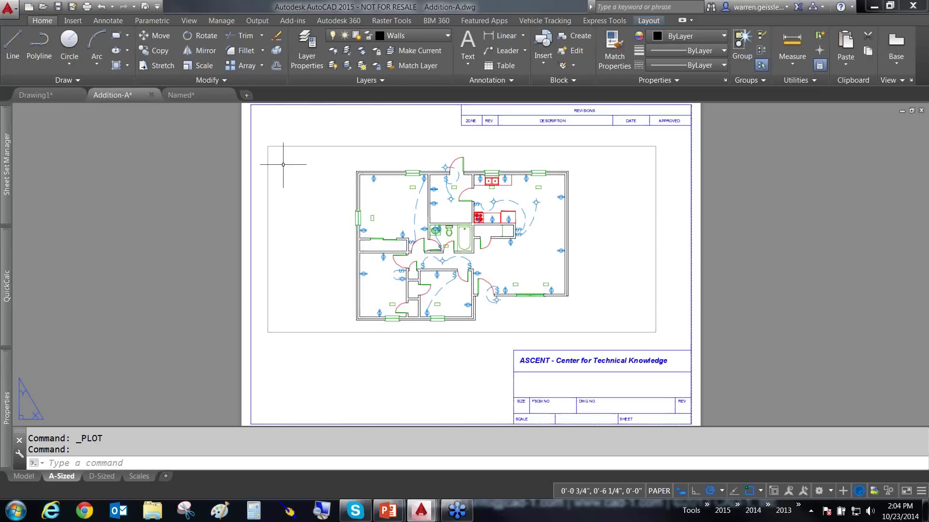
- Open the Plot Style Manager, mark the parts of the Plot Styles folder's path with arrows, and close the folder window
left_click(8, 8)
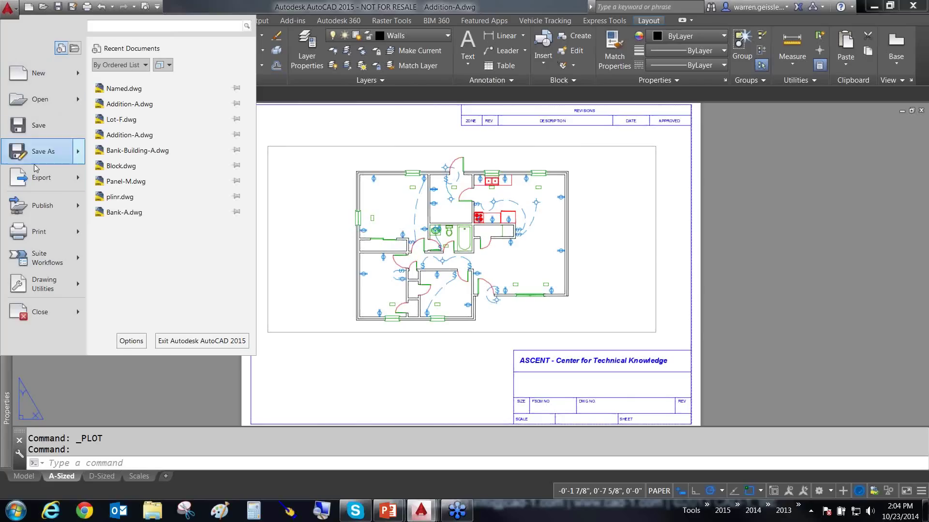
mouse_move(43, 232)
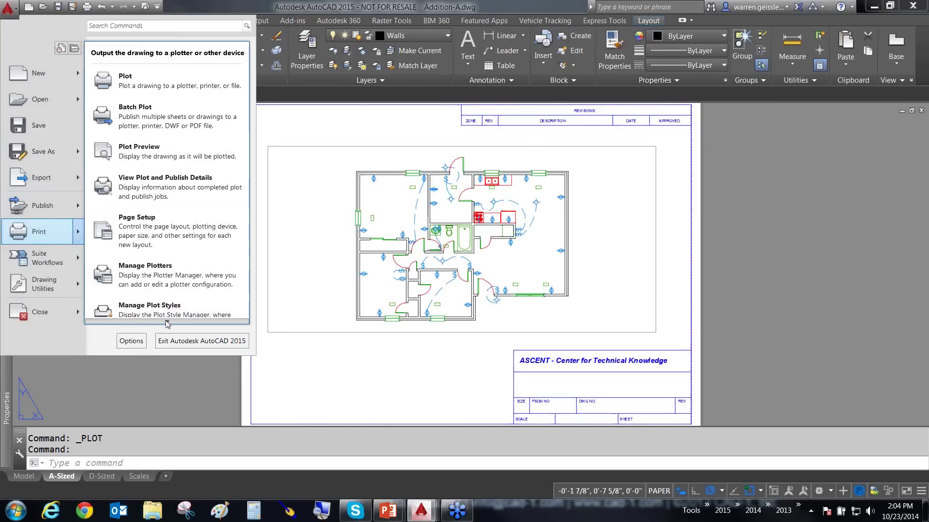
mouse_move(166, 321)
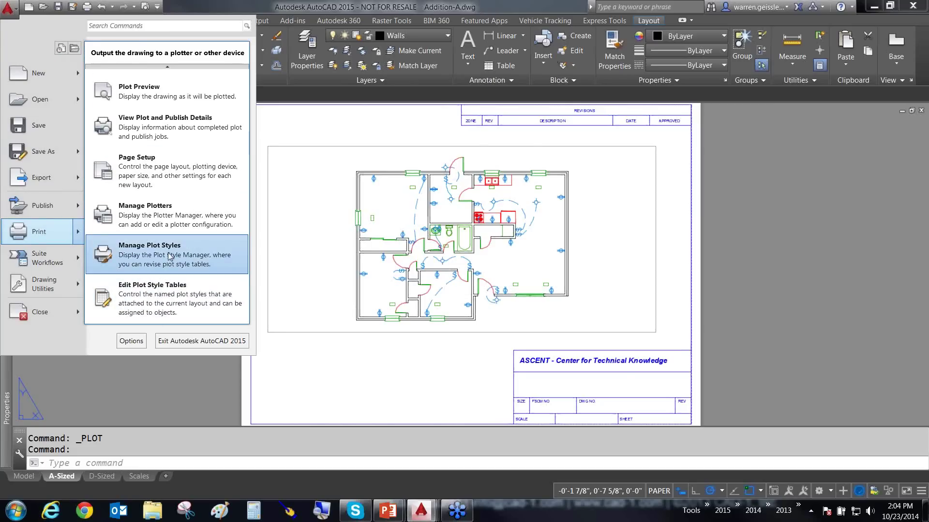
left_click(169, 257)
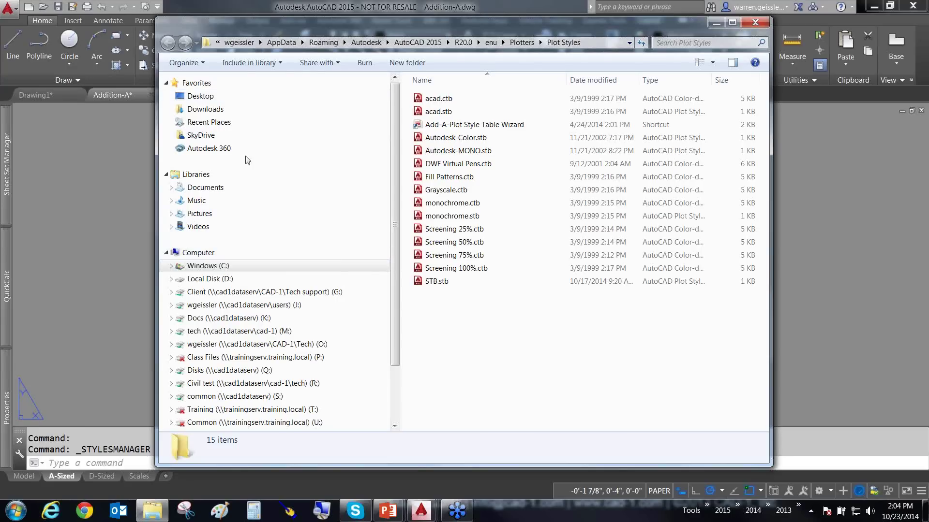
left_click_drag(245, 147, 242, 47)
mouse_move(282, 117)
left_mouse_down()
mouse_move(284, 65)
mouse_move(319, 69)
left_mouse_up()
mouse_move(390, 118)
left_mouse_down()
mouse_move(370, 75)
mouse_move(419, 66)
left_mouse_up()
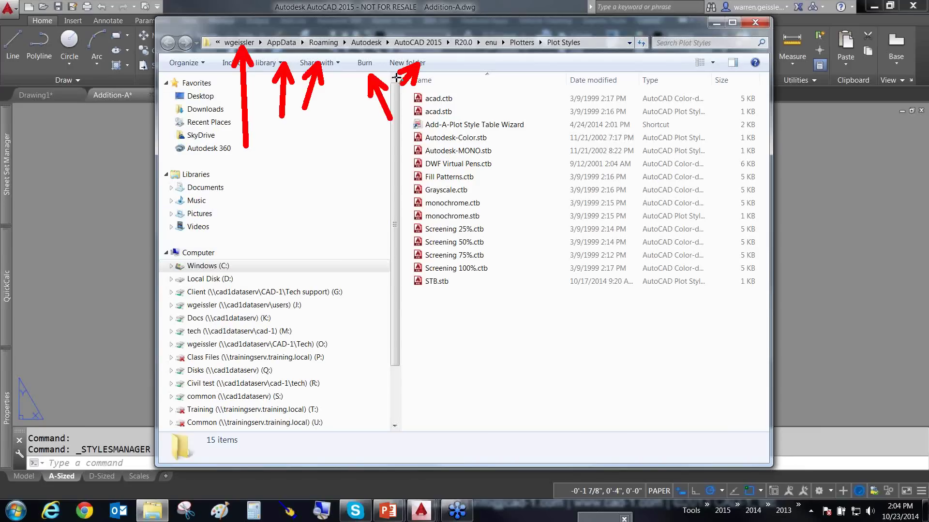
key("Escape")
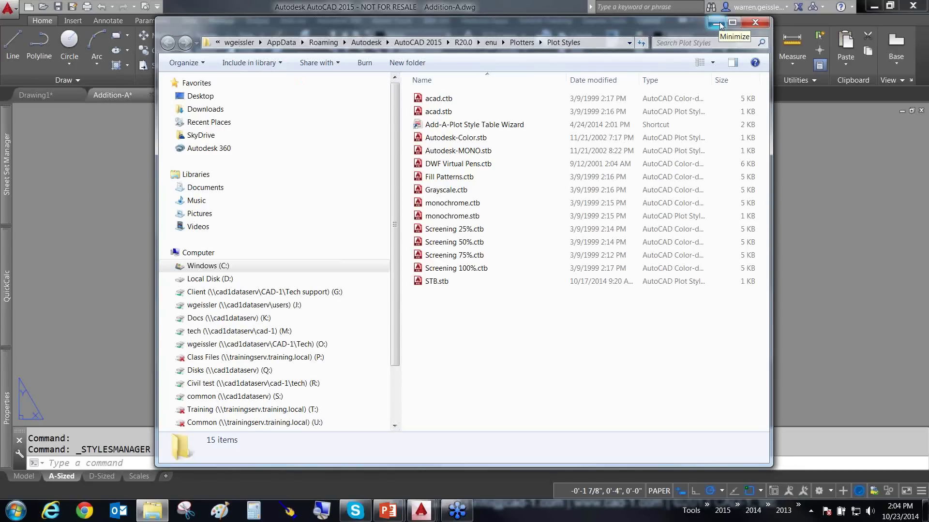
left_click(758, 23)
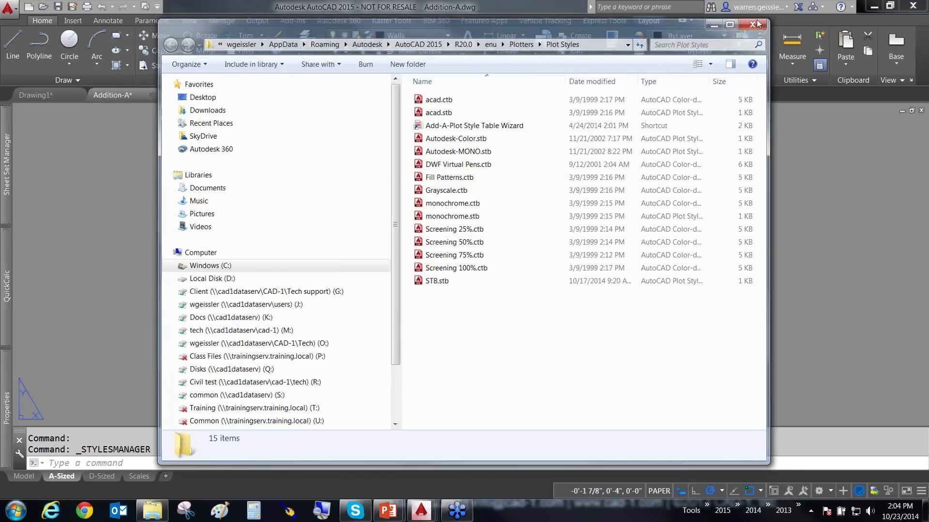
- Reopen the Plot Styles folder through the Plot Style Manager and shift its window slightly
left_click(11, 11)
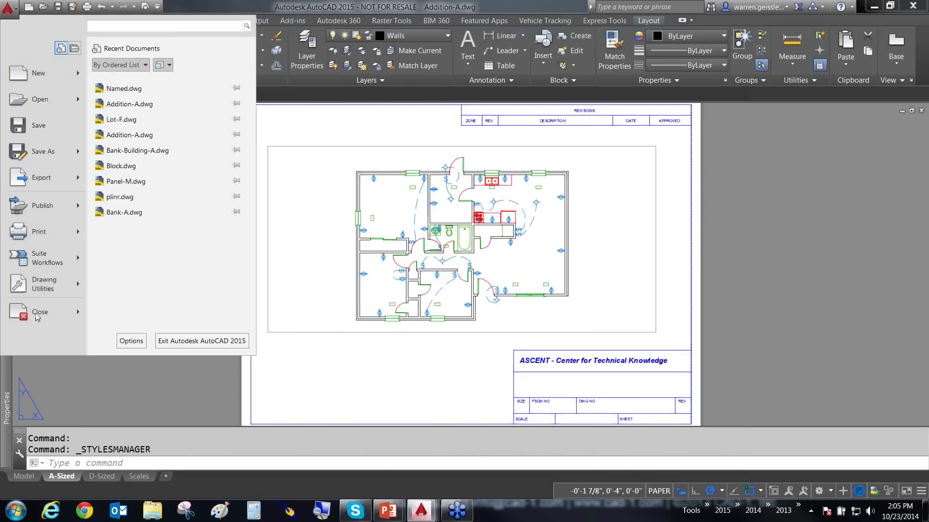
mouse_move(47, 239)
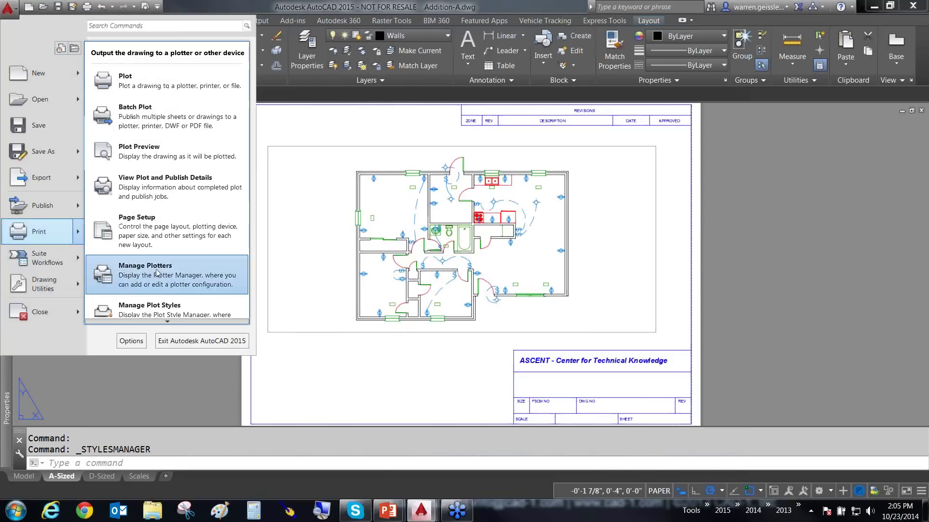
left_click(160, 305)
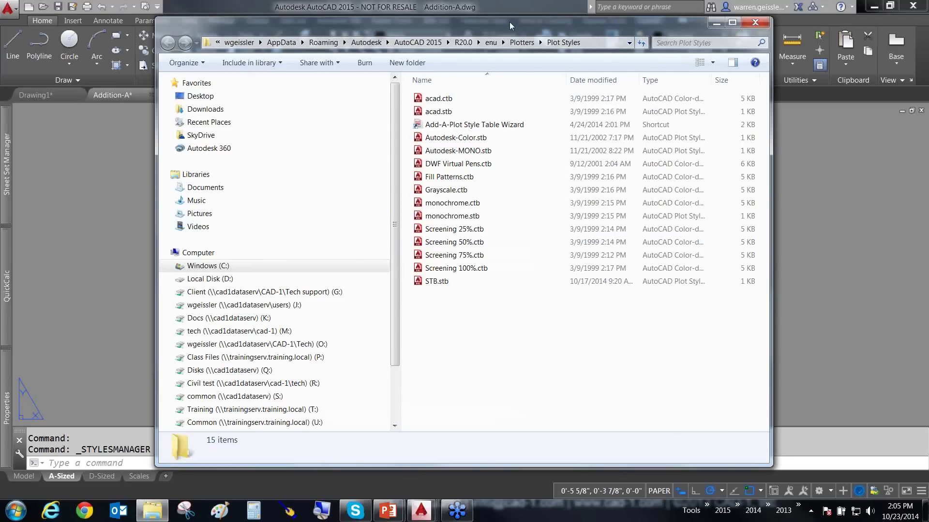
mouse_move(508, 22)
left_mouse_down()
mouse_move(523, 27)
mouse_move(516, 18)
left_mouse_up()
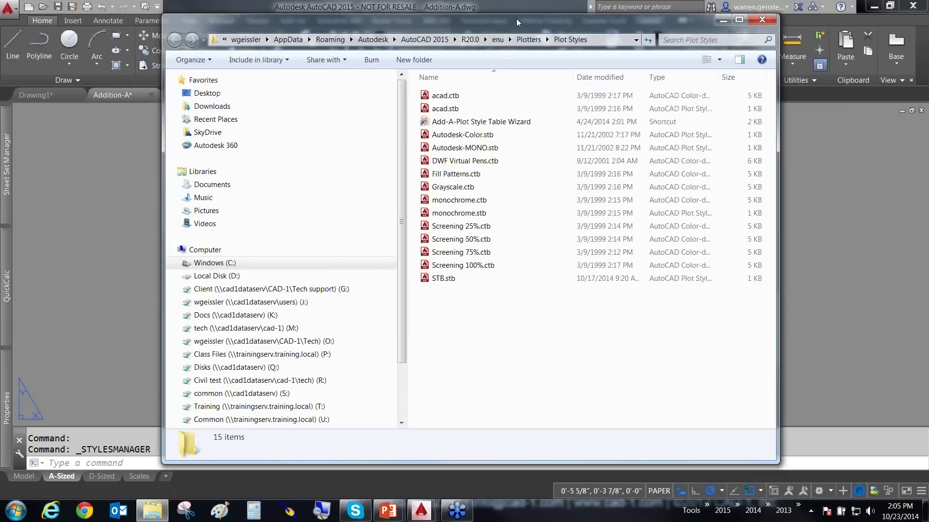
- Look through the Autodesk-MONO.stb, Fill Patterns.ctb, Grayscale.ctb and STB.stb files in the Plot Styles folder
left_click(470, 148)
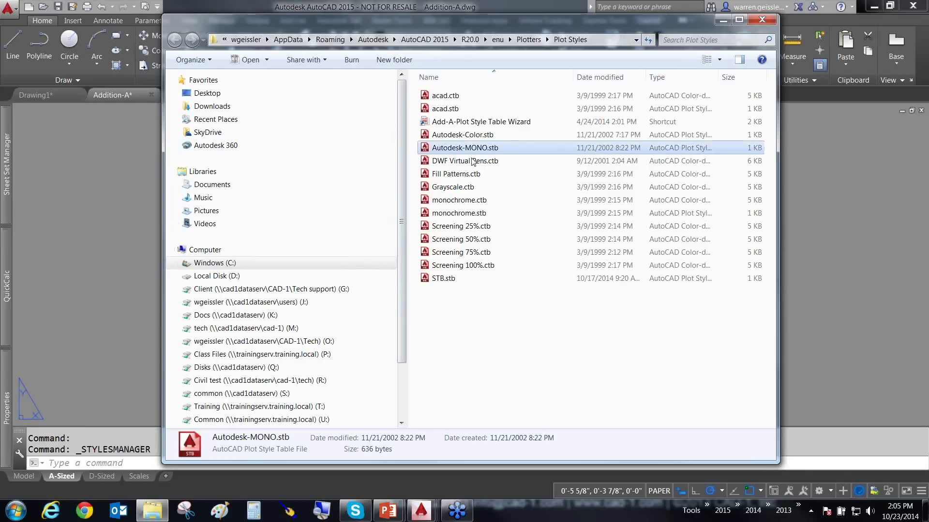
left_click(465, 174)
left_click(465, 187)
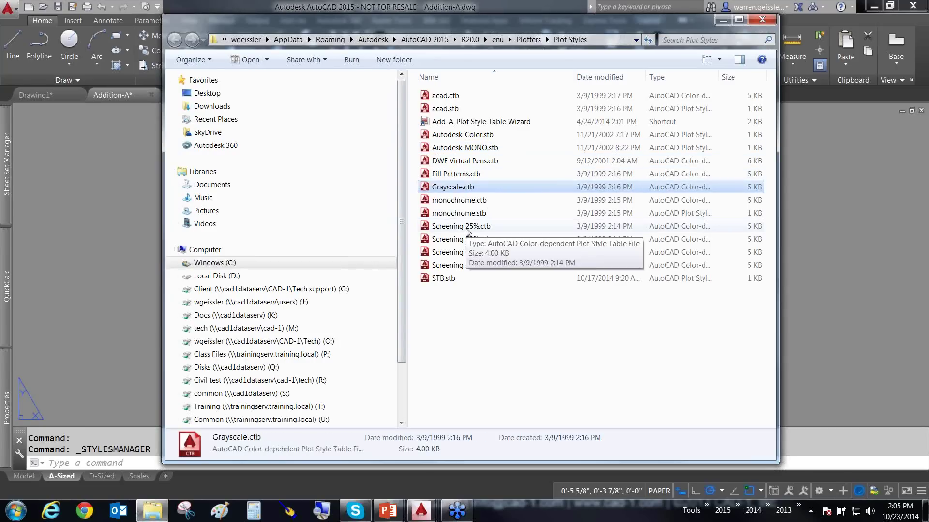
left_click(453, 280)
right_click(449, 284)
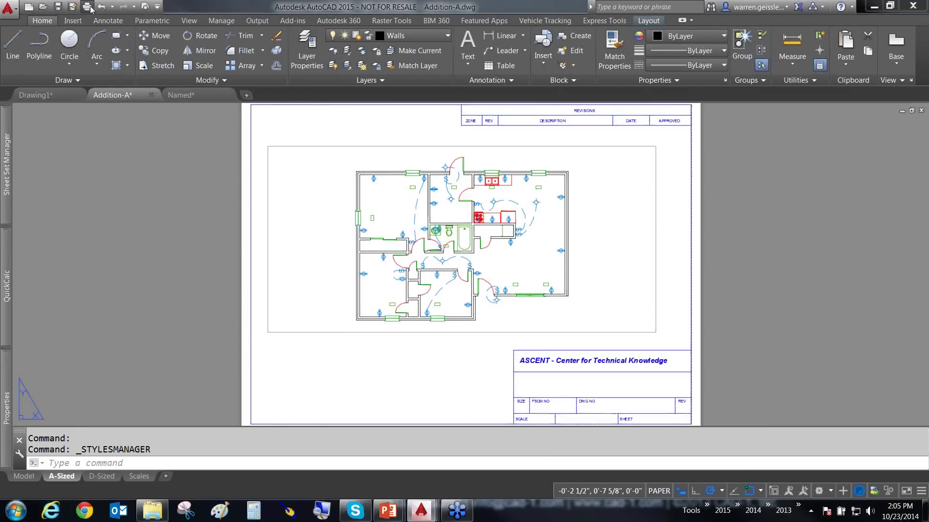
- Check which plot style tables are offered for plotting the A-Sized layout, and cancel the plot
left_click(88, 7)
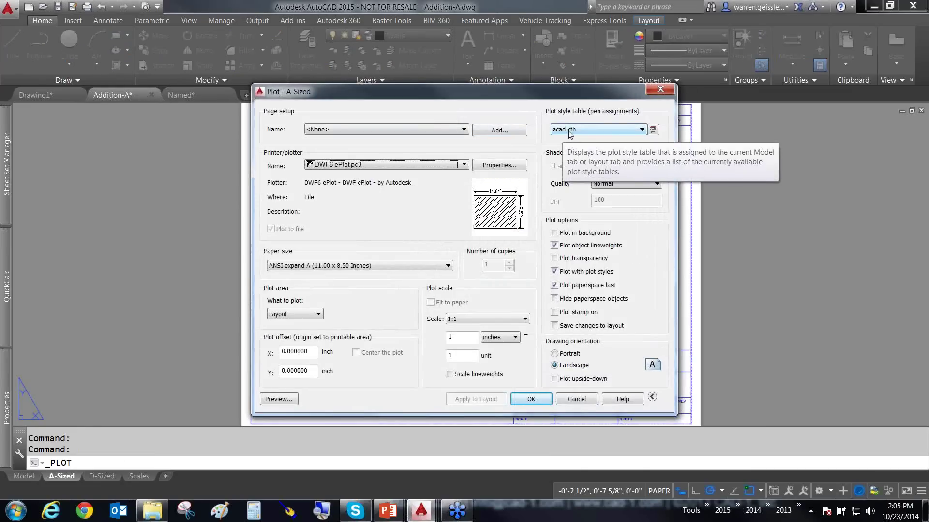
left_click(568, 131)
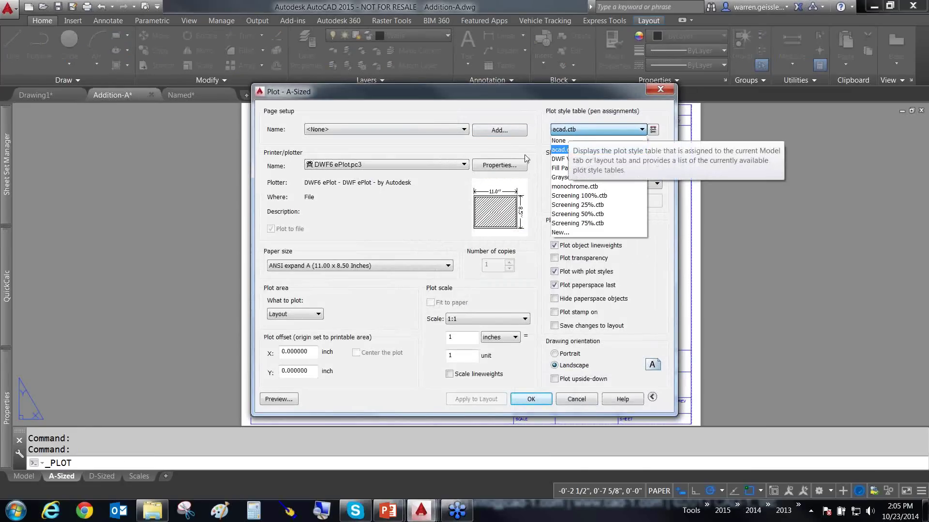
left_click(584, 399)
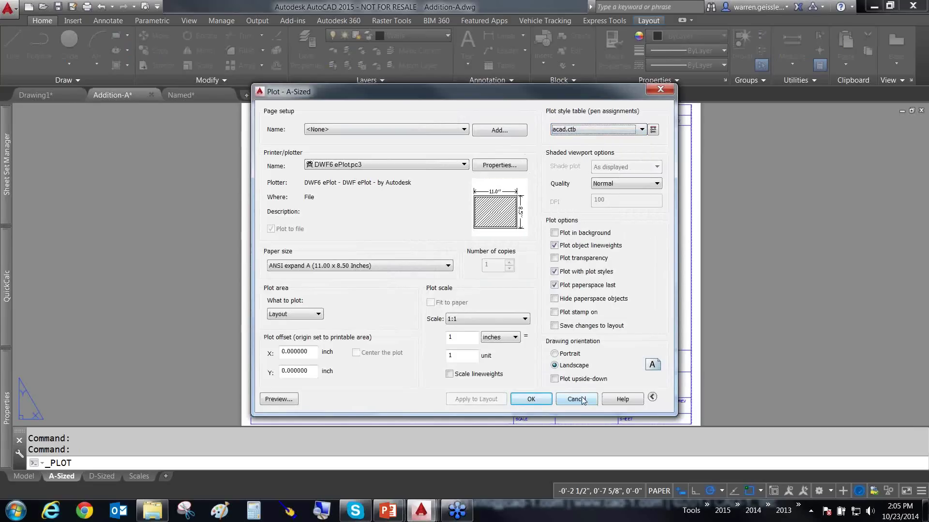
left_click(584, 400)
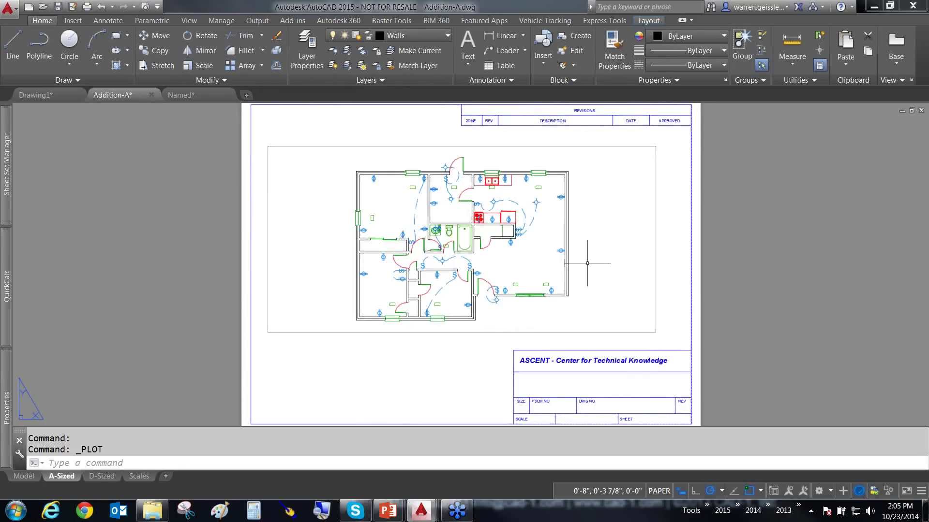
- Open the Options file locations, point an arrow at Printer Support File Path, and expand that entry
right_click(600, 169)
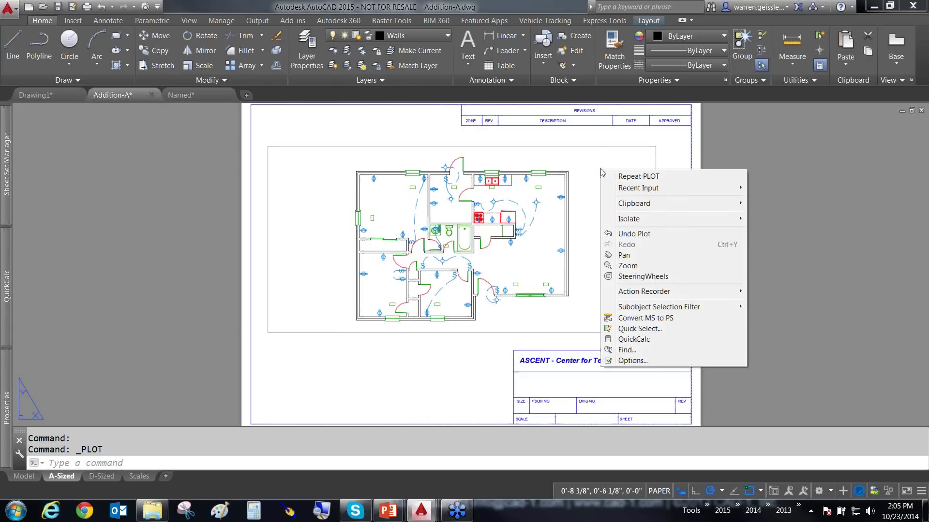
left_click(649, 361)
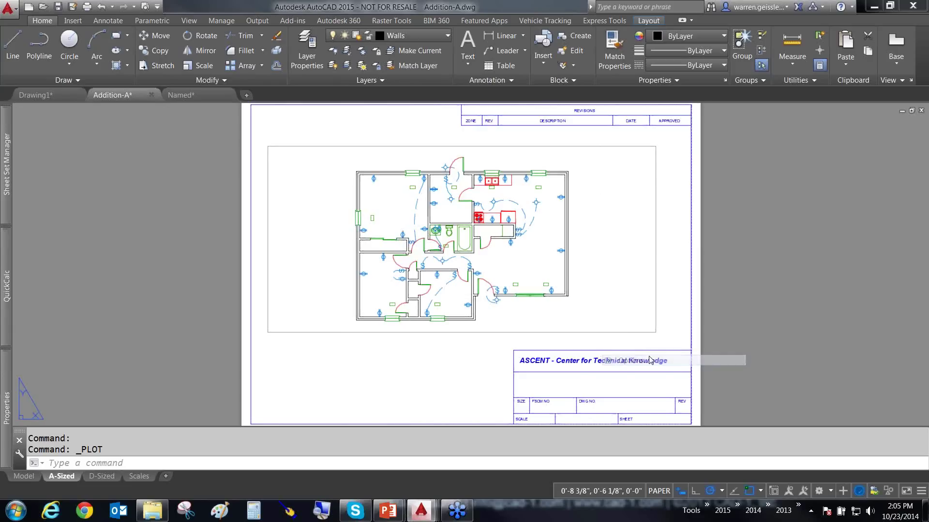
left_click(258, 118)
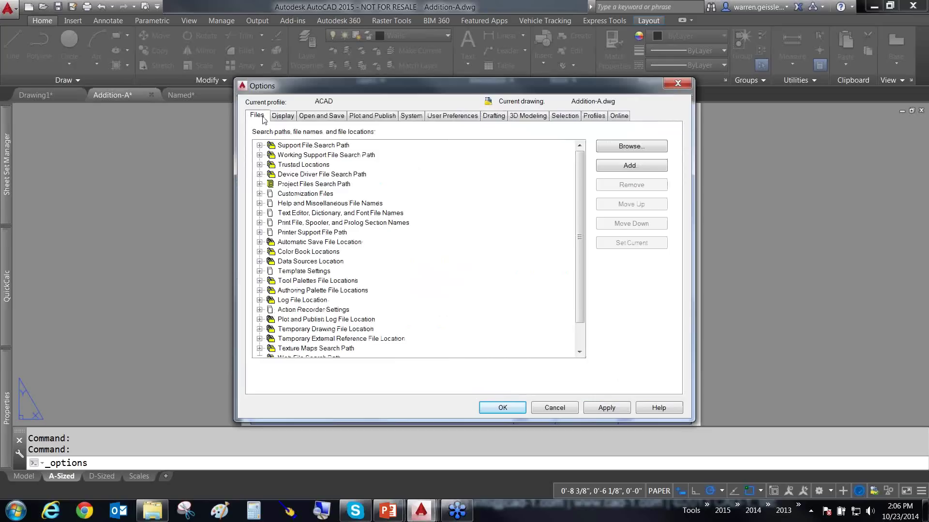
left_click_drag(493, 231, 355, 232)
key("Escape")
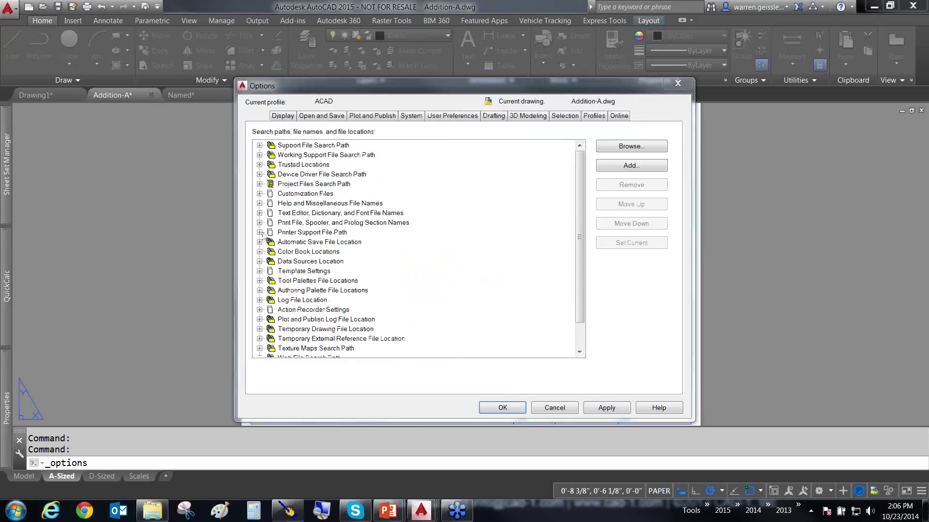
left_click(259, 233)
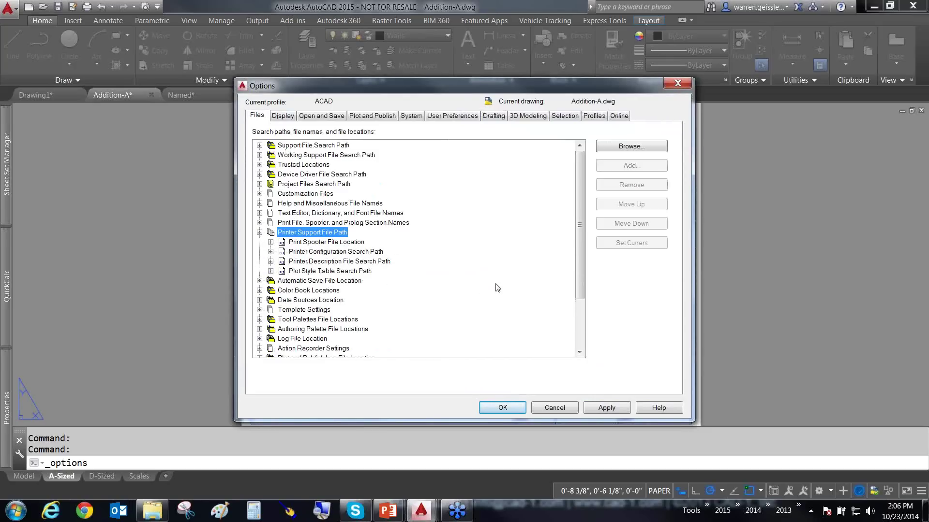
- Mark and expand Plot Style Table Search Path, point an arrow at its folder path, and cancel the Options
left_click_drag(497, 283, 377, 273)
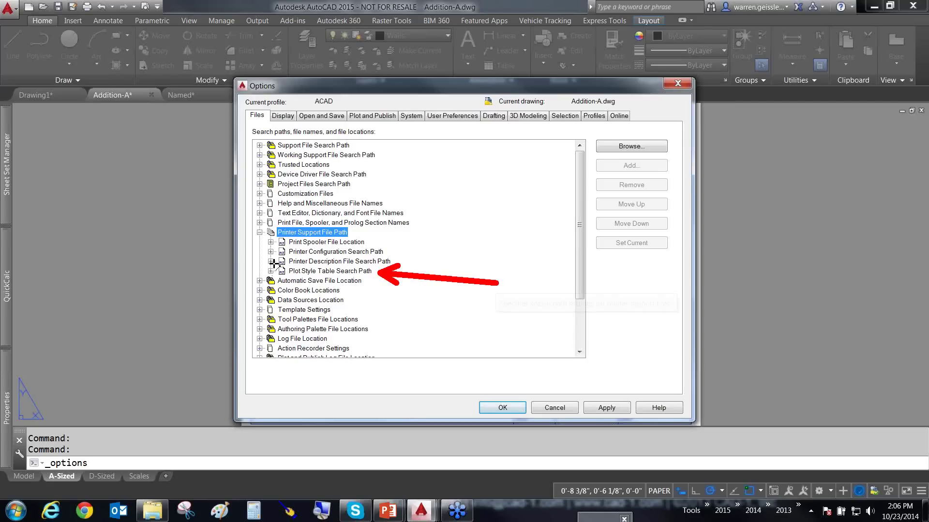
left_click(271, 271)
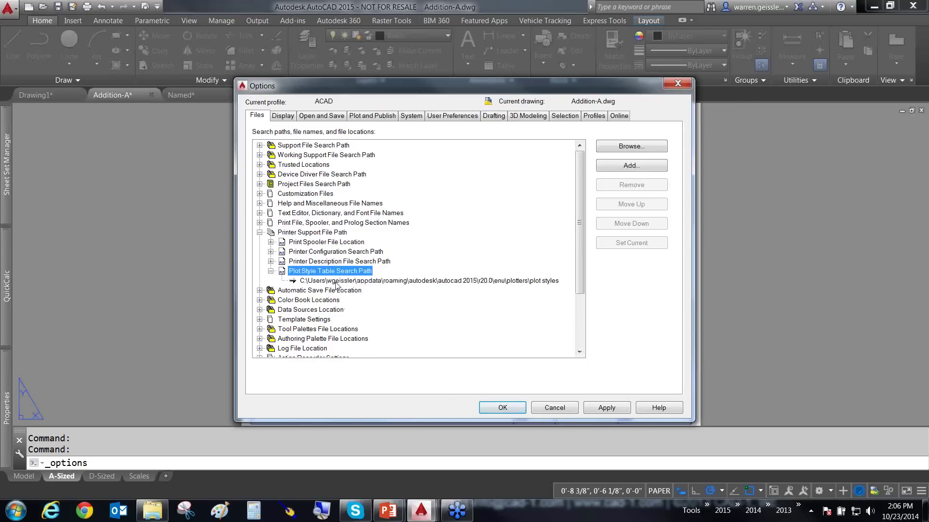
left_click_drag(355, 330, 400, 290)
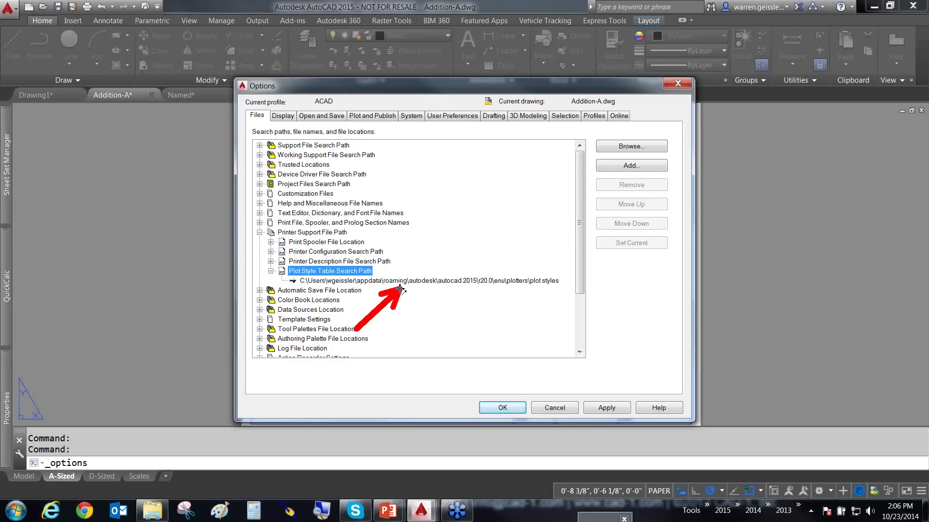
key("Escape")
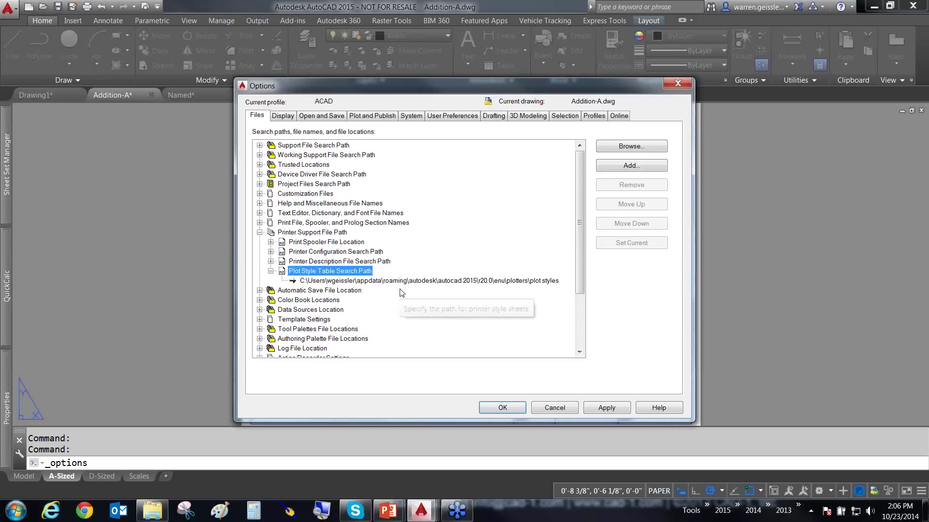
left_click(554, 410)
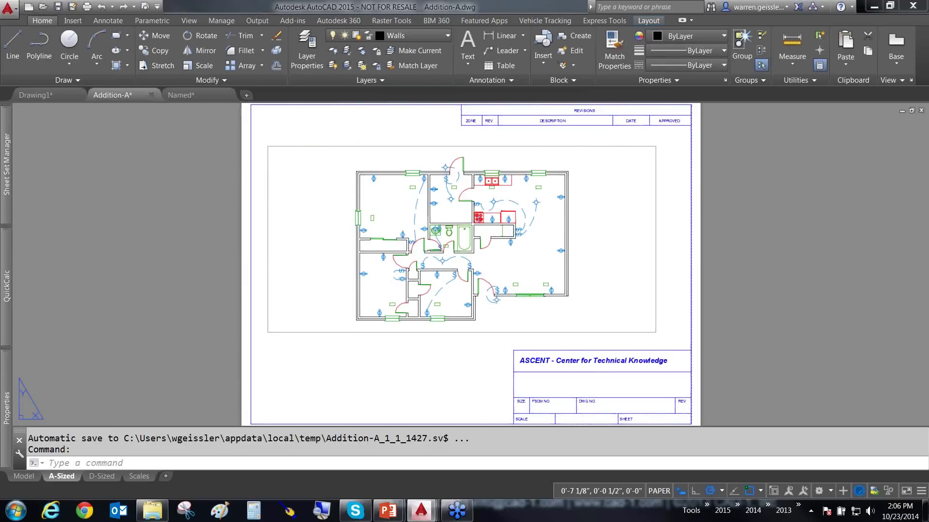
- Switch to the PowerPoint slide, reveal its next two bullets, and return to AutoCAD
key("alt+Tab")
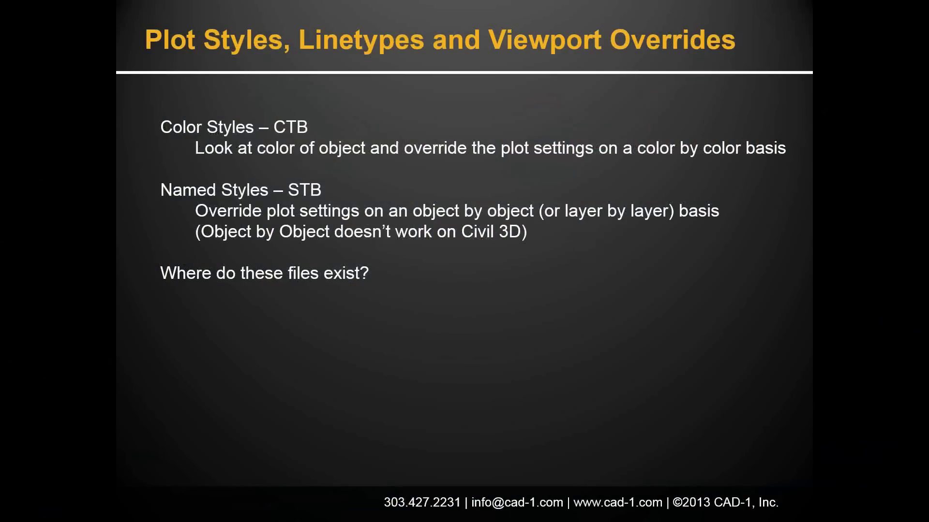
key("space")
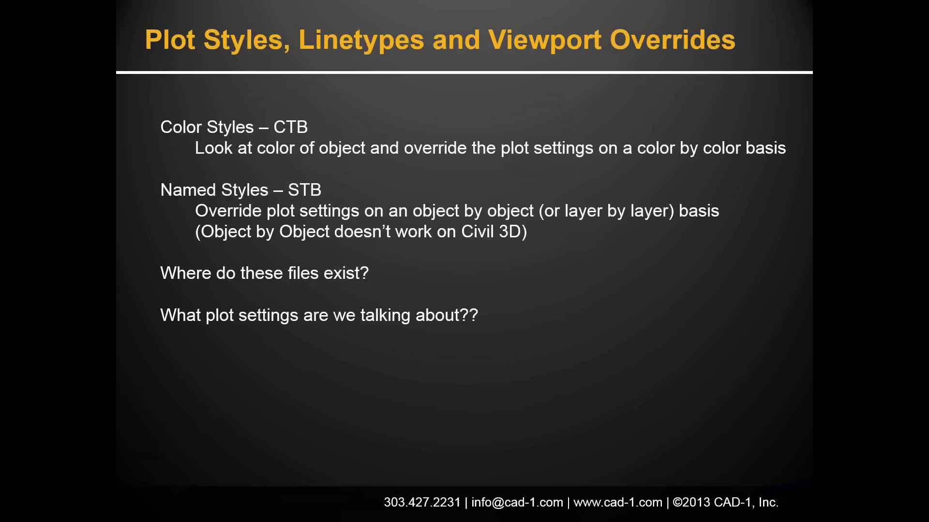
key("Right")
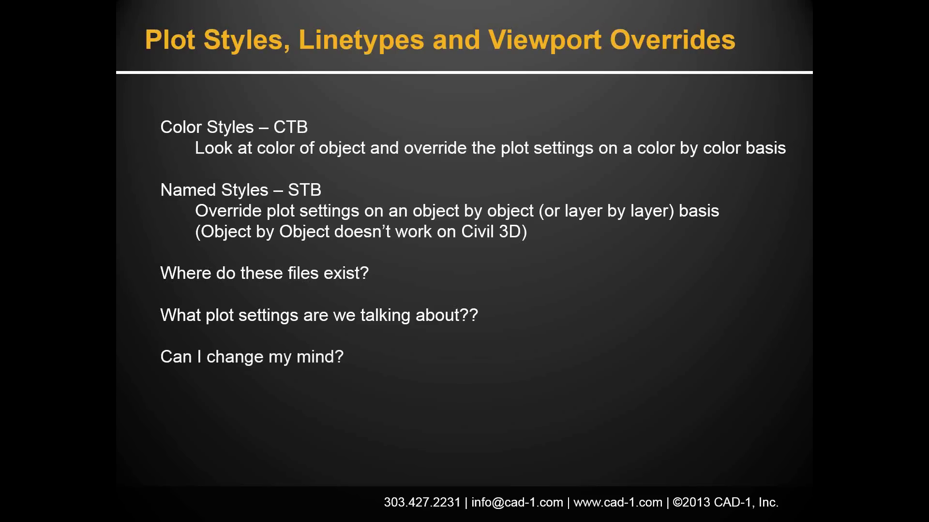
key("alt+Tab")
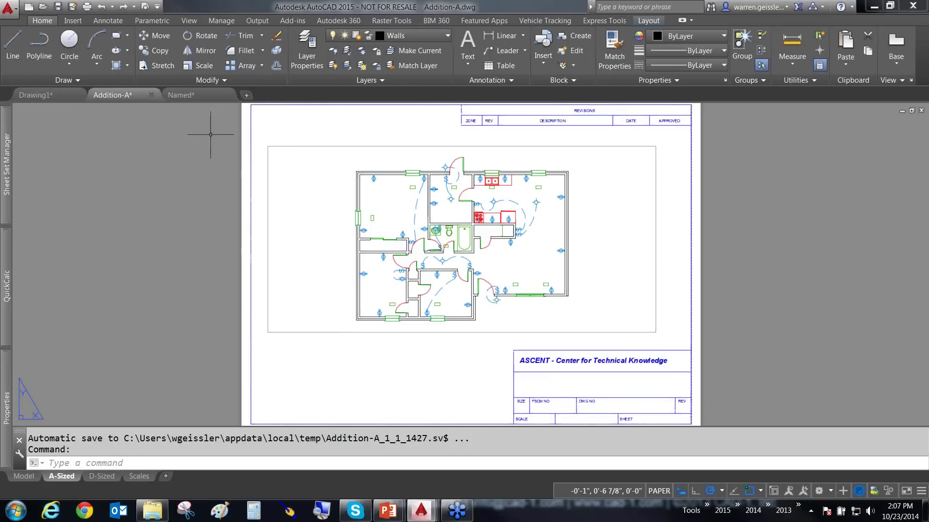
- Run CONVERTPSTYLES in the Named drawing to read its warning, and cancel the conversion to color-dependent plot styles
left_click(202, 95)
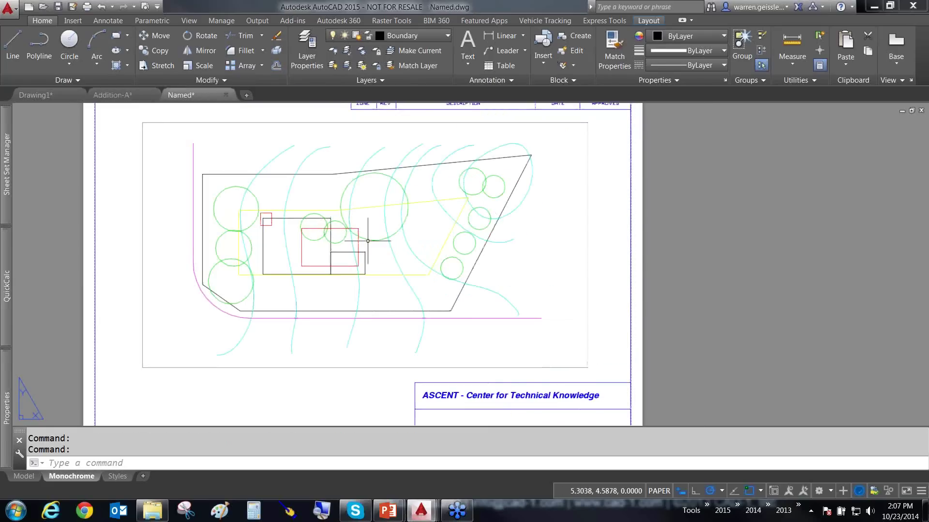
middle_click_drag(379, 244, 411, 255)
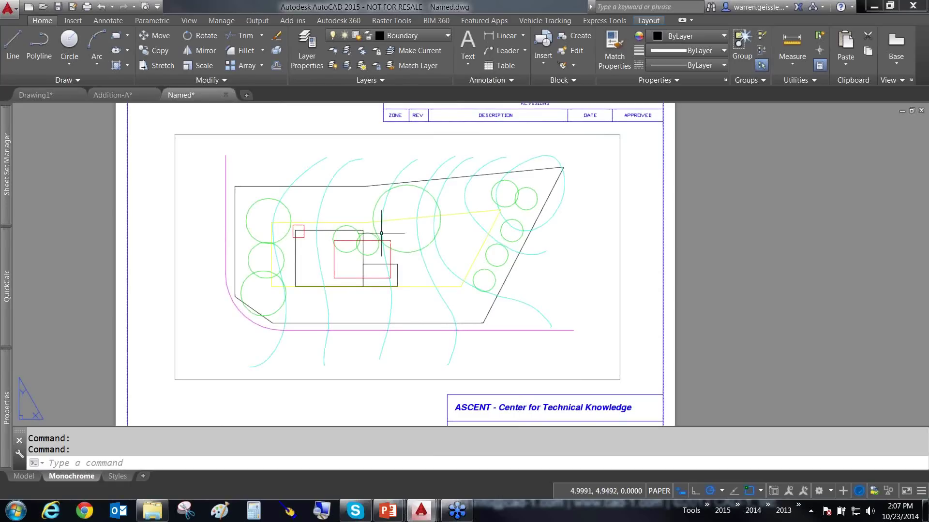
scroll(354, 255, "up", 2)
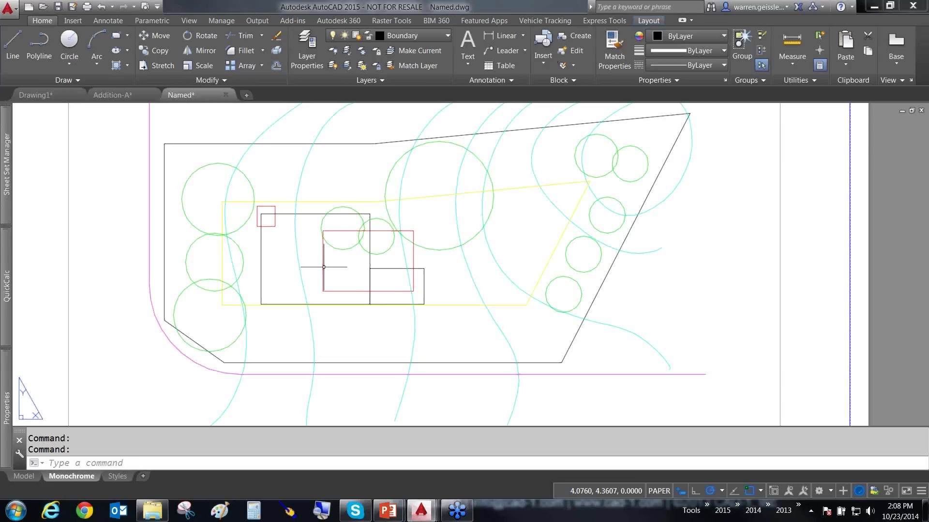
type("CONVERT")
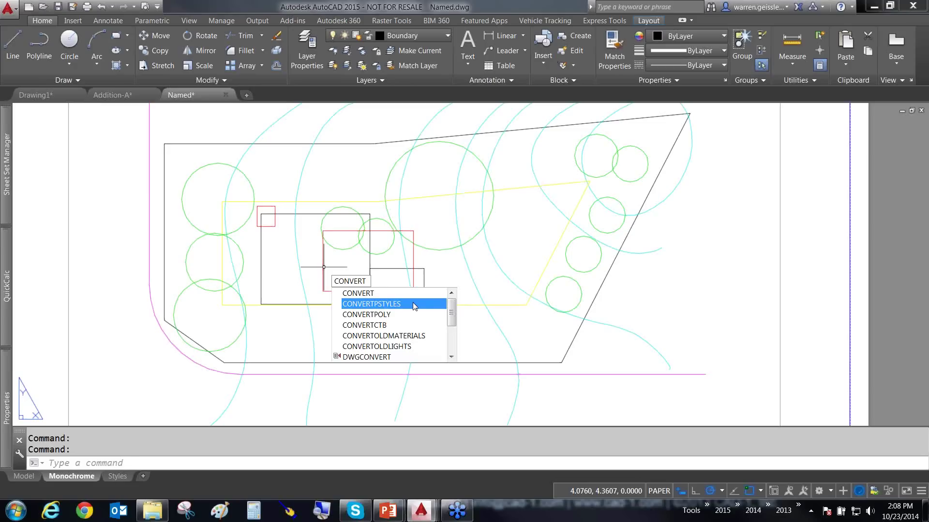
key("BackSpace")
key("BackSpace")
key("BackSpace")
key("BackSpace")
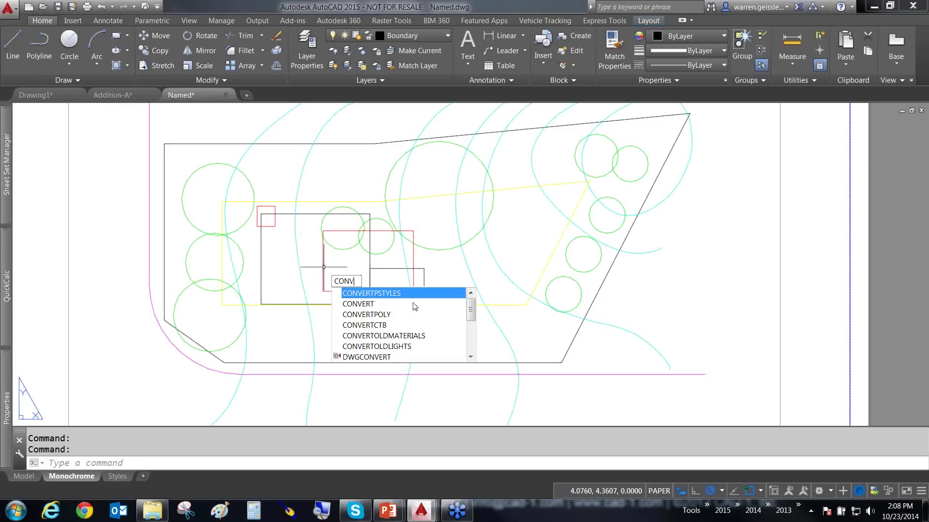
type("Ert")
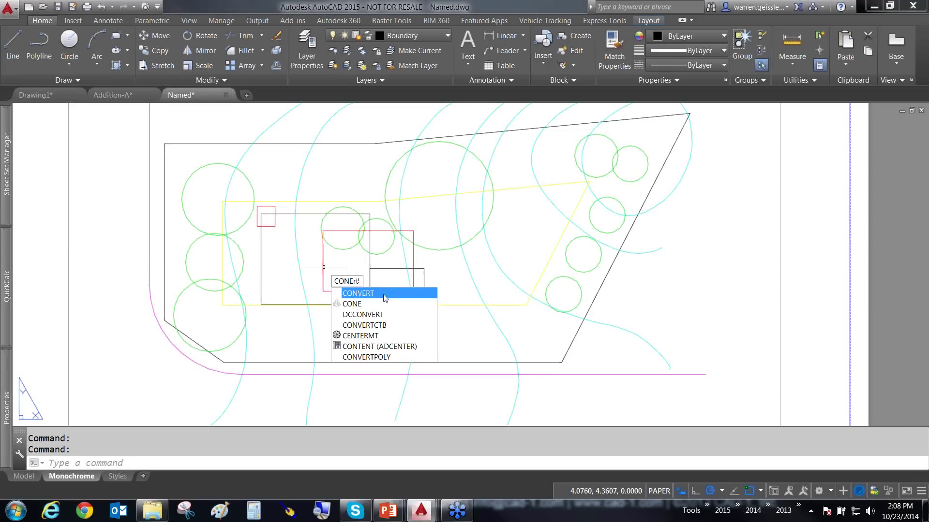
key("BackSpace")
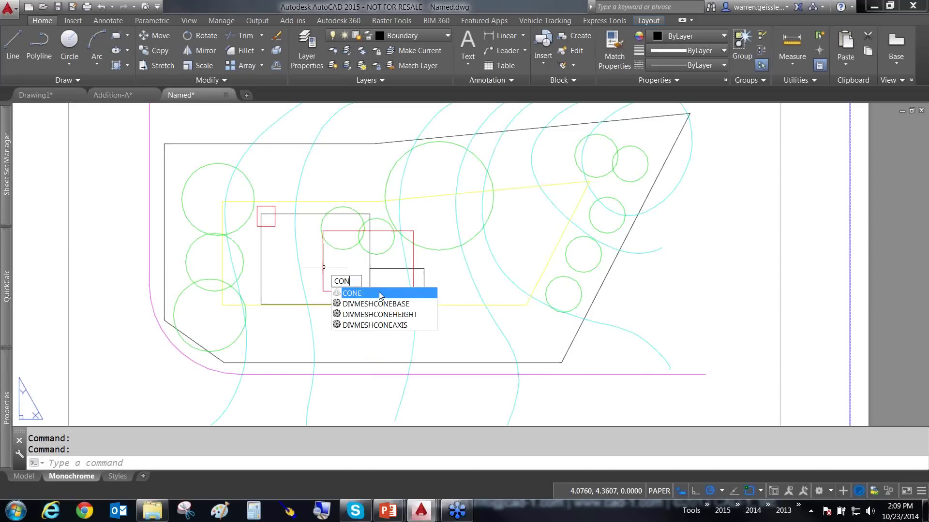
type("Ve")
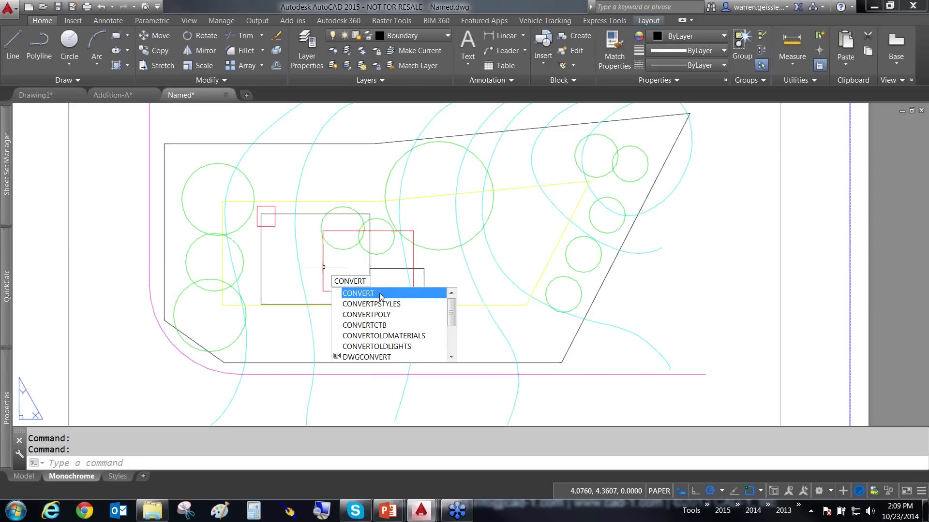
left_click(405, 305)
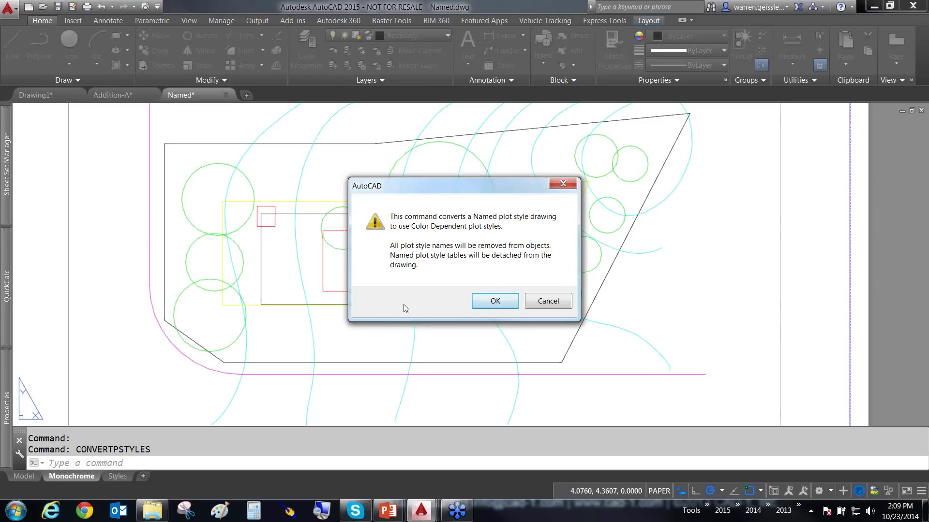
left_click(548, 301)
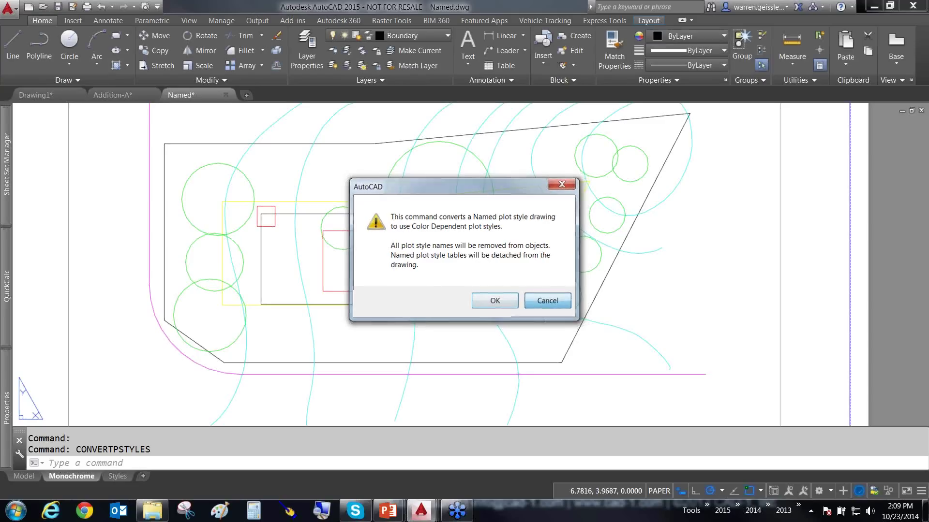
- Bring up the Addition-A drawing, look up the commands matching CONVERT such as CONVERTCTB, and dismiss the suggestions
left_click(116, 96)
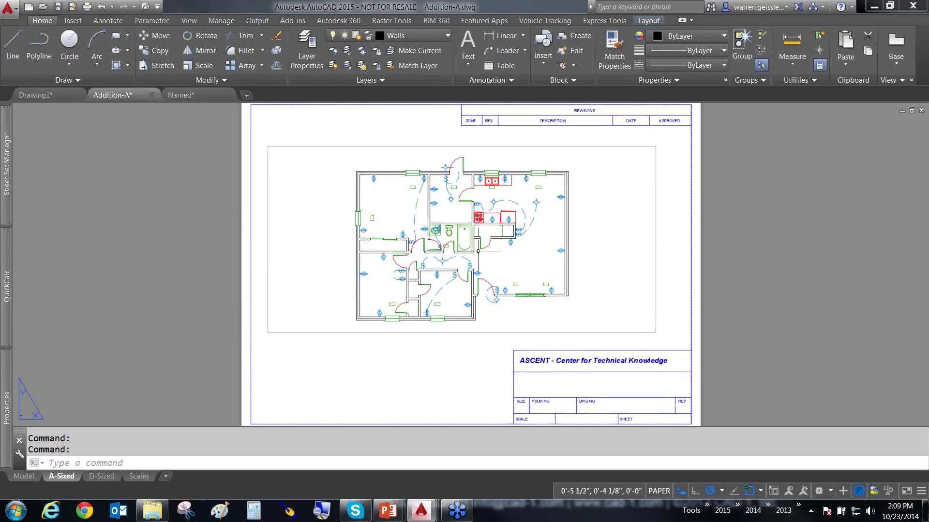
type("CONVERT")
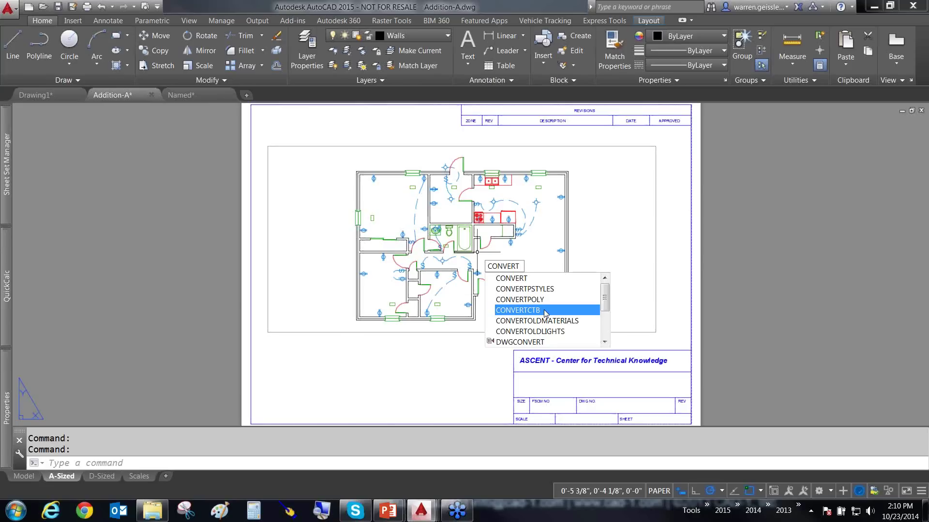
left_click(724, 294)
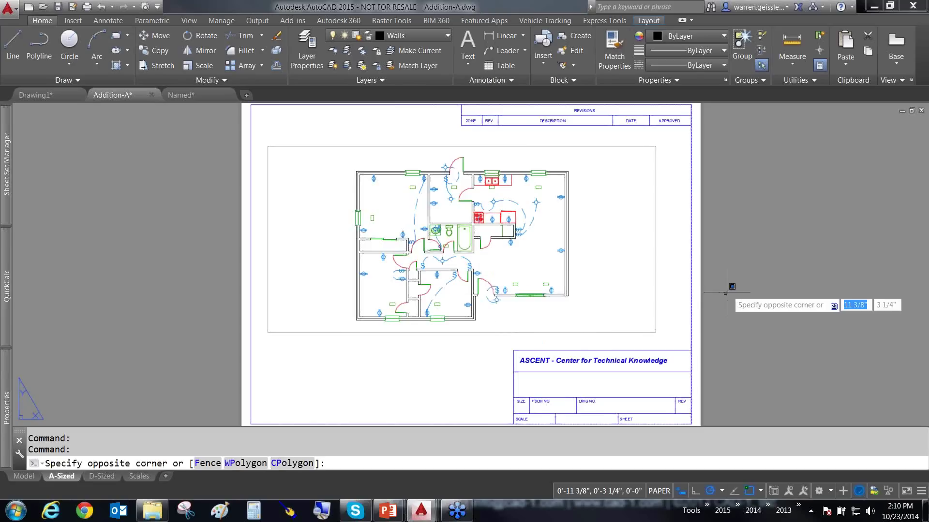
left_click(746, 271)
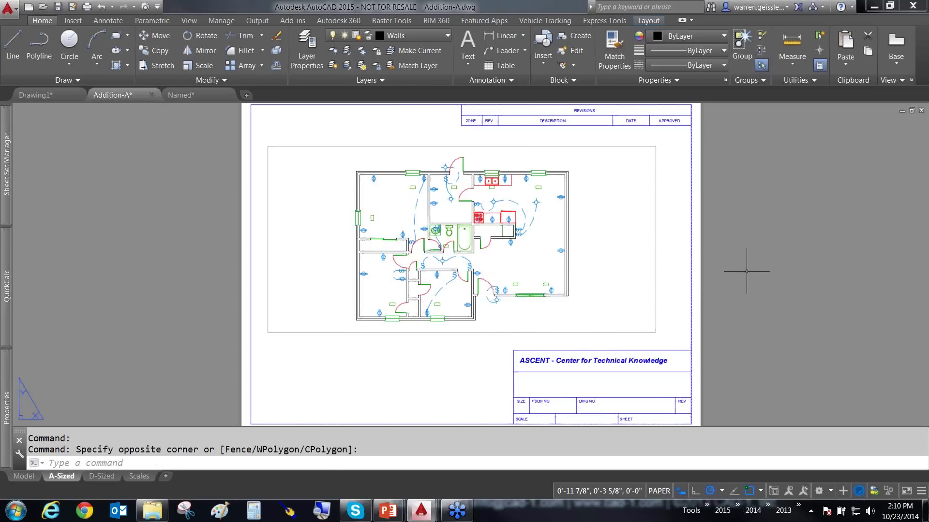
- Bring up the Plot Styles folder through Manage Plot Styles, select STB.stb among the table files, and close the folder
left_click(7, 9)
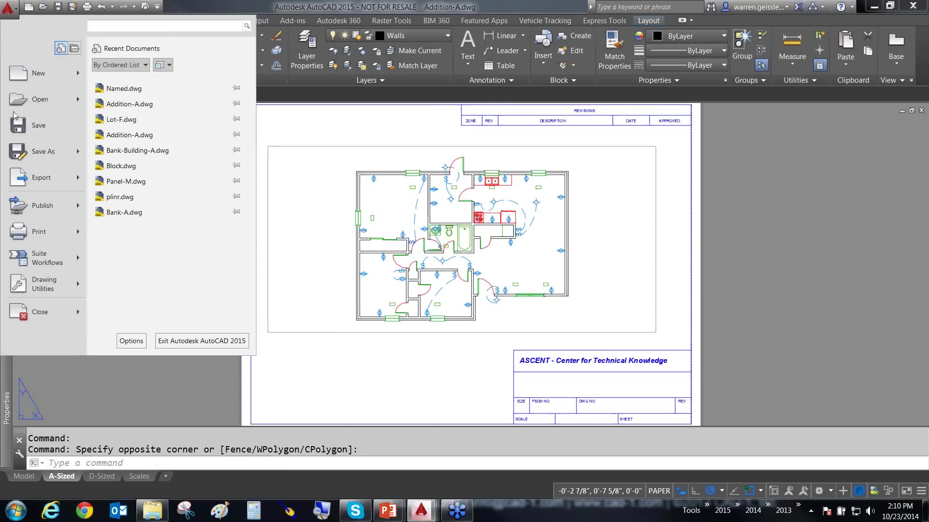
mouse_move(42, 244)
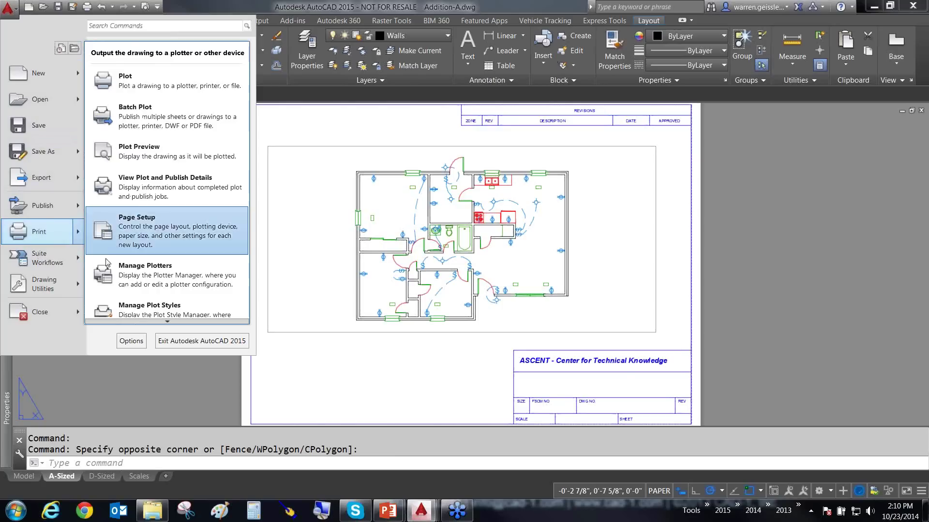
left_click(180, 307)
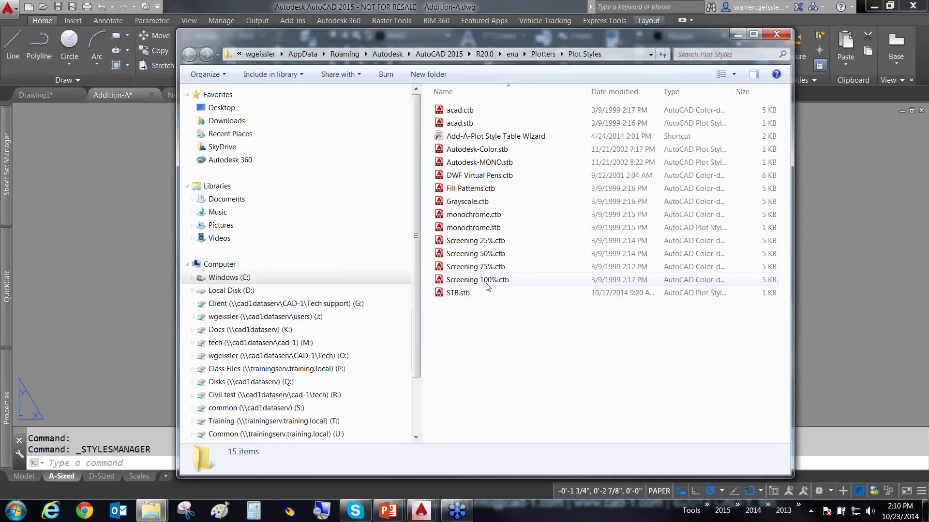
left_click(477, 267)
left_click(463, 293)
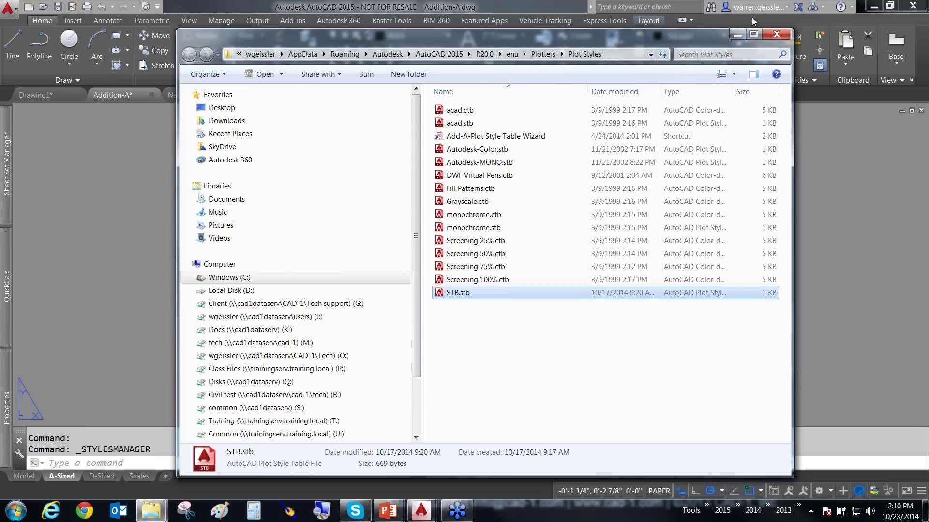
left_click(777, 35)
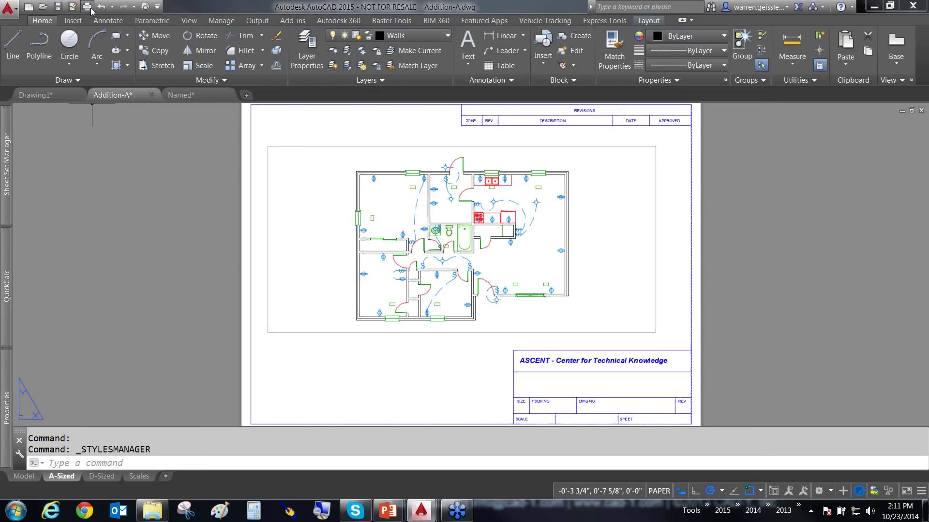
- Start a plot of the A-Sized layout, view the DWF6 ePlot.pc3 plotter properties, and cancel the plotter configuration
left_click(88, 6)
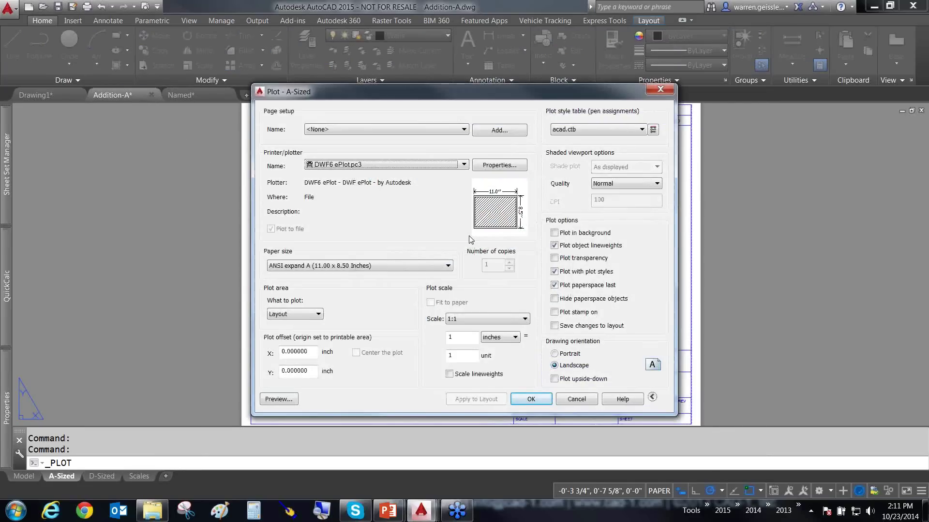
left_click(502, 165)
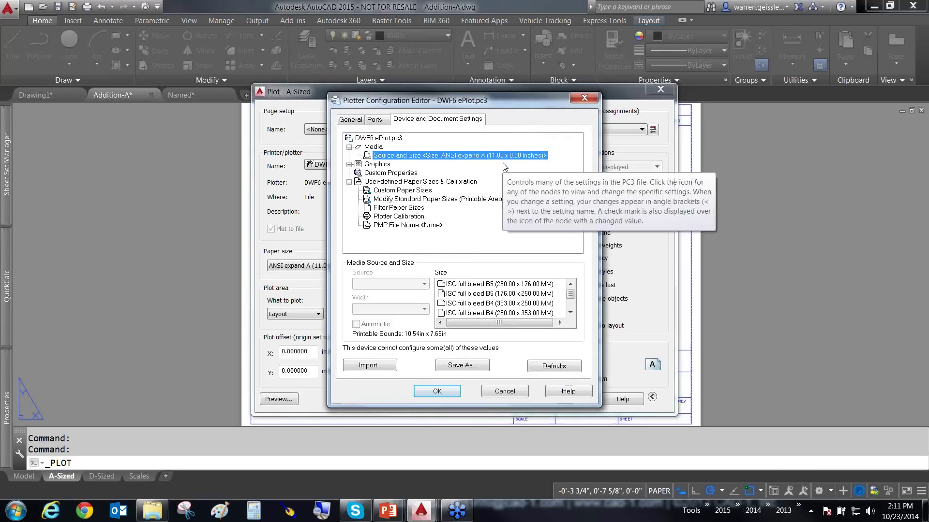
left_click(503, 393)
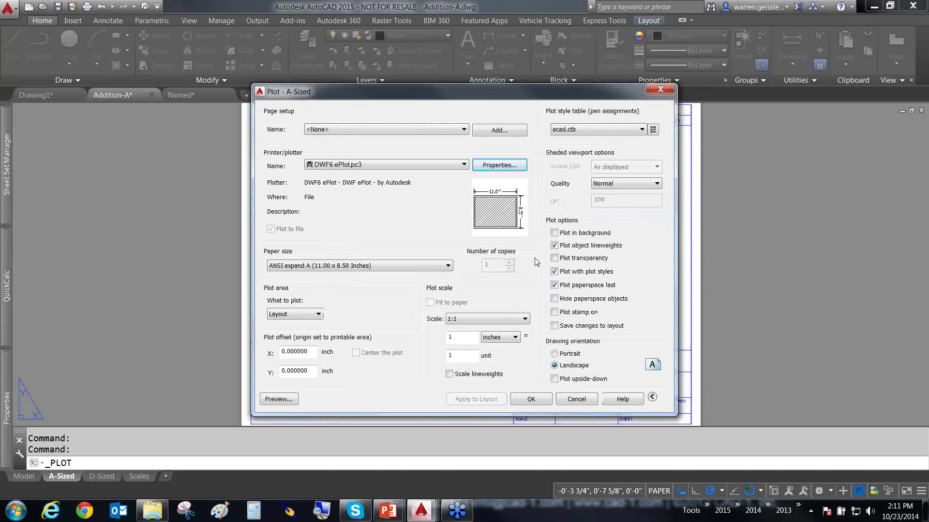
- Start a new color-dependent plot style table from the plot settings and move its wizard aside to uncover the settings behind
left_click(641, 130)
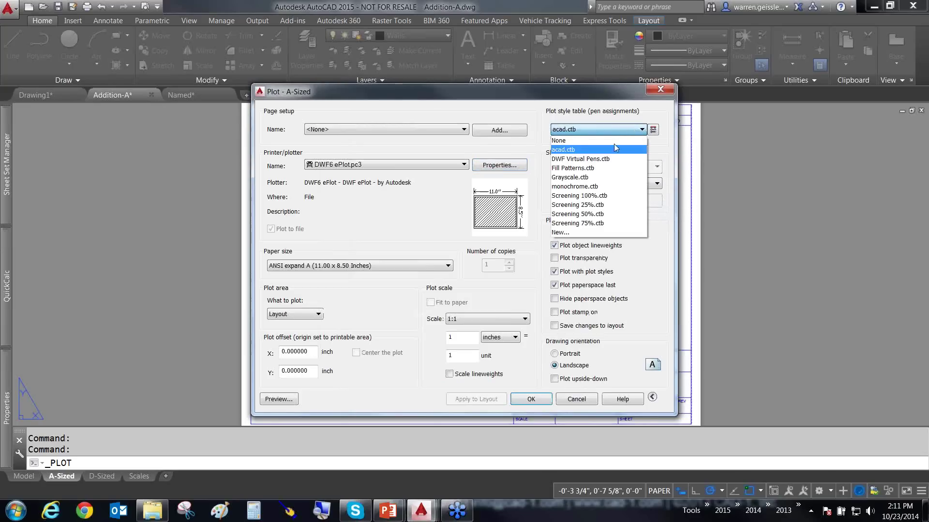
left_click(560, 233)
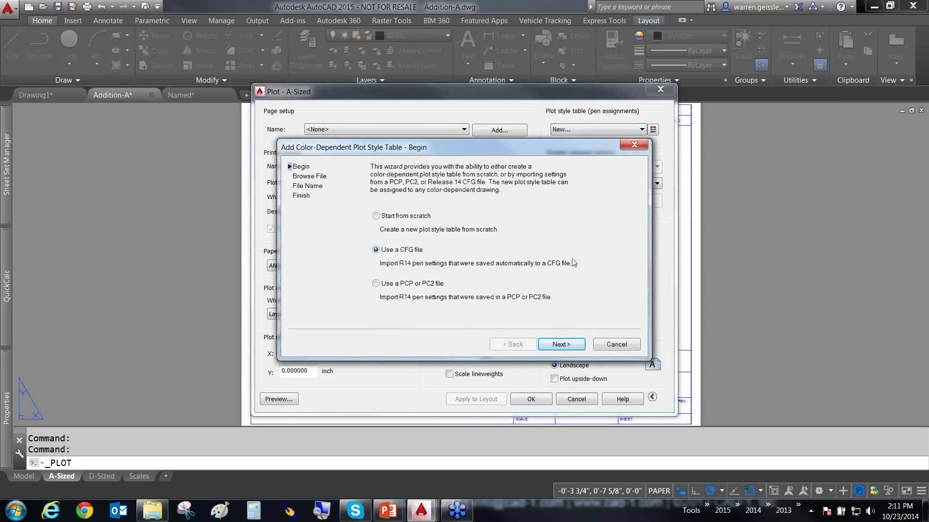
left_click_drag(574, 234, 462, 282)
left_click_drag(488, 147, 686, 205)
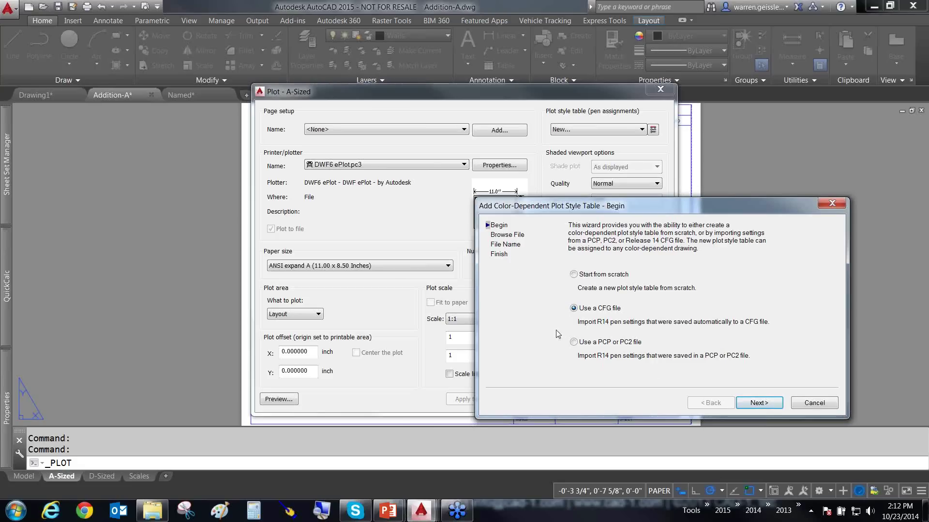
- Point an arrow at the plotter's Properties, clear it, point another at the plot style table, and end the annotation
mouse_move(393, 243)
left_mouse_down()
mouse_move(475, 168)
mouse_move(467, 176)
left_mouse_up()
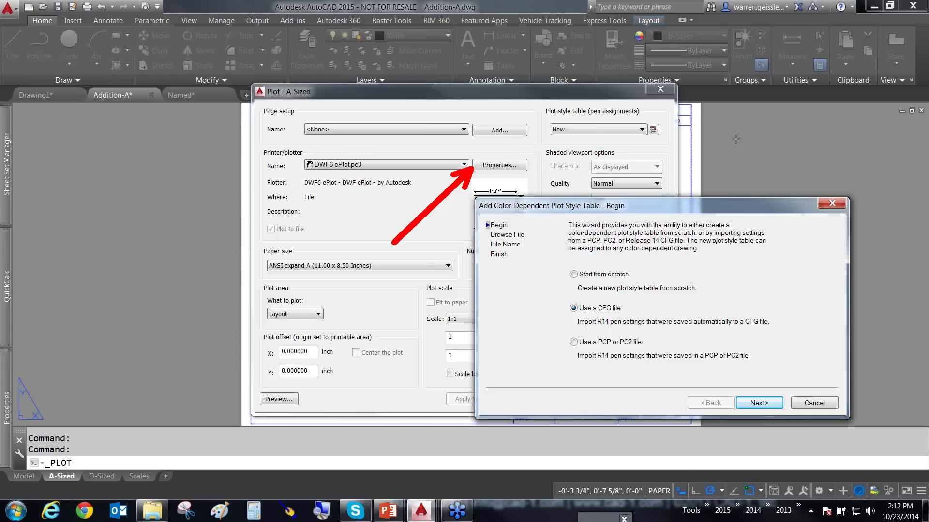
key("e")
left_click_drag(781, 165, 637, 132)
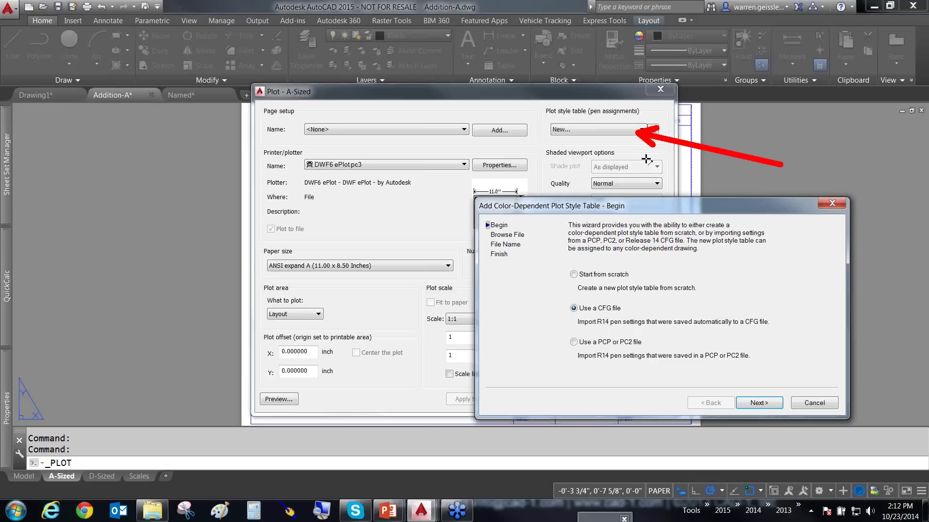
key("Escape")
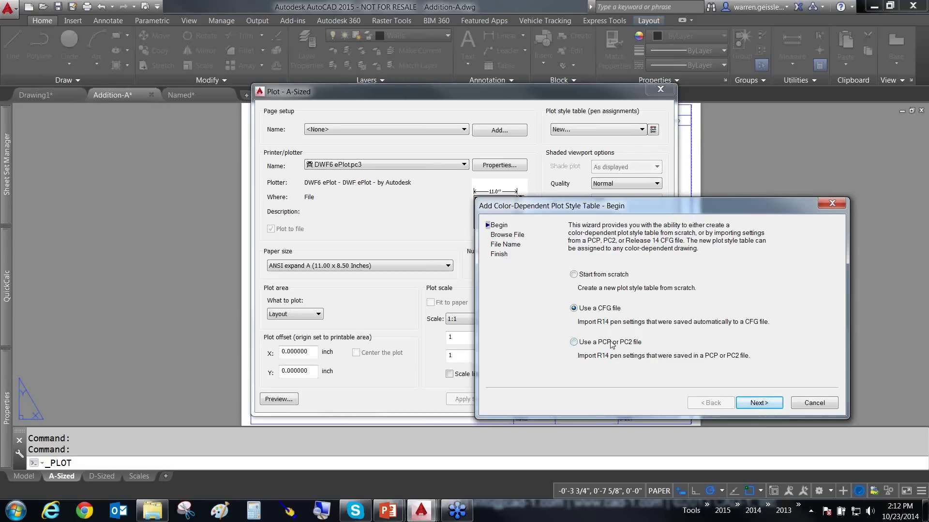
- Cancel the new plot style table wizard, review the available plot style tables, and cancel the plot
left_click(809, 403)
left_click(642, 129)
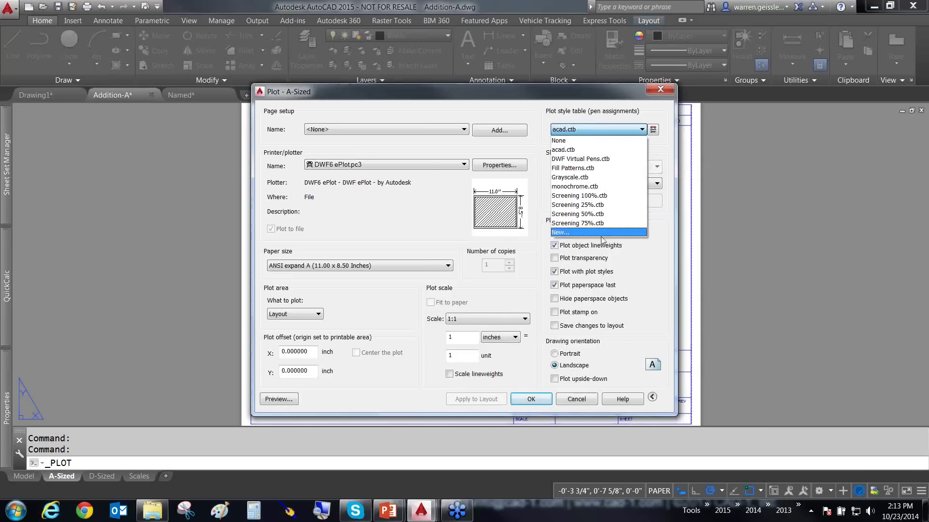
left_click(653, 291)
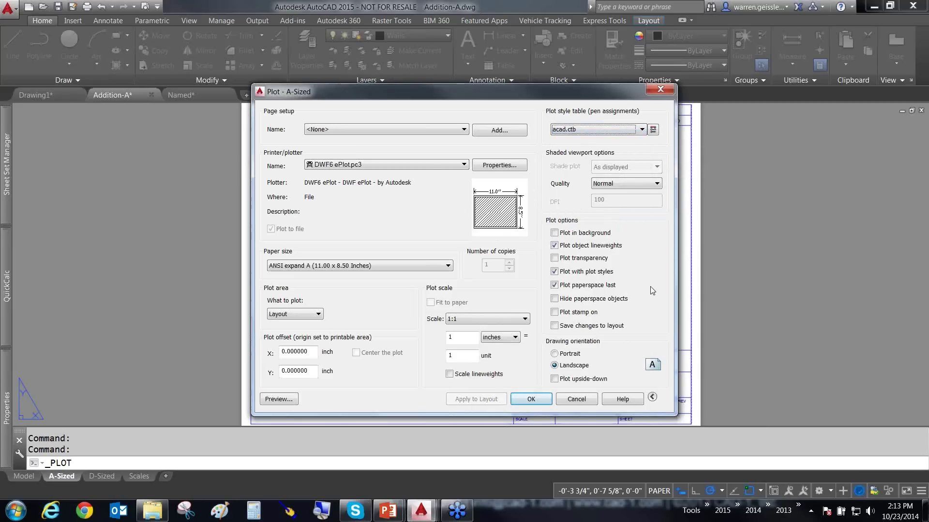
left_click(577, 399)
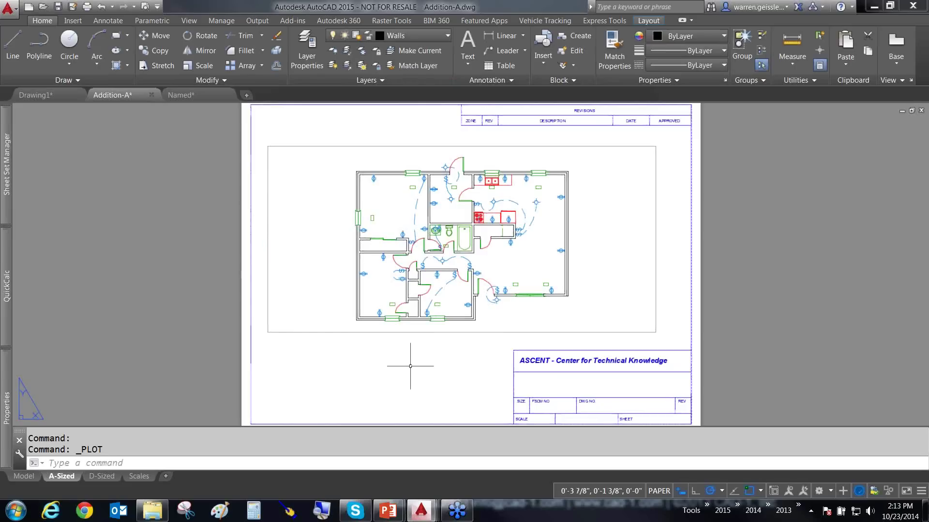
- Run CONVERTPSTYLES in the Addition-A drawing to read its warning, and cancel the conversion to named plot styles
type("CONVERTPSTYLES")
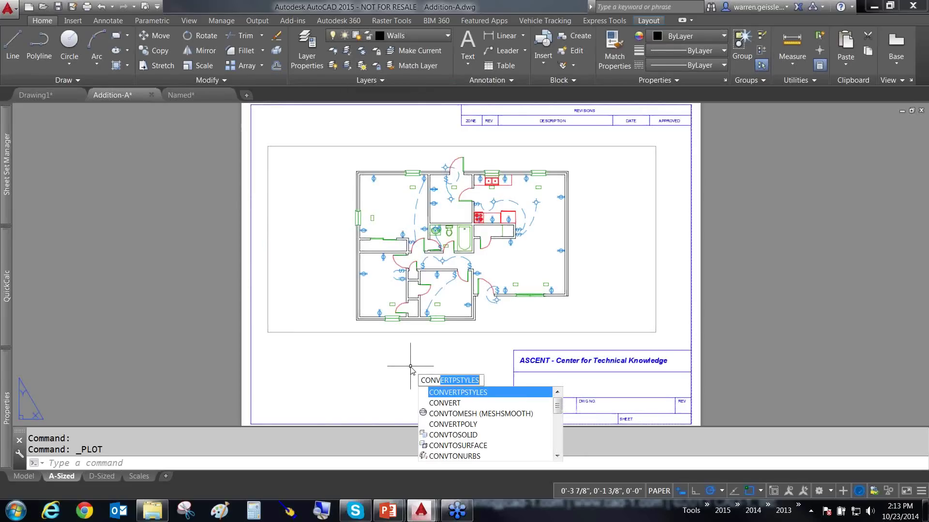
left_click(462, 396)
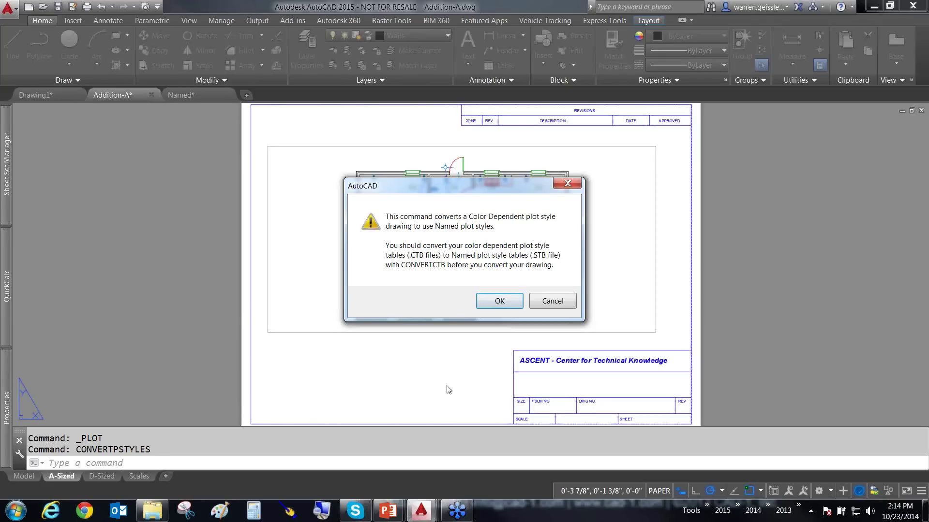
left_click(561, 301)
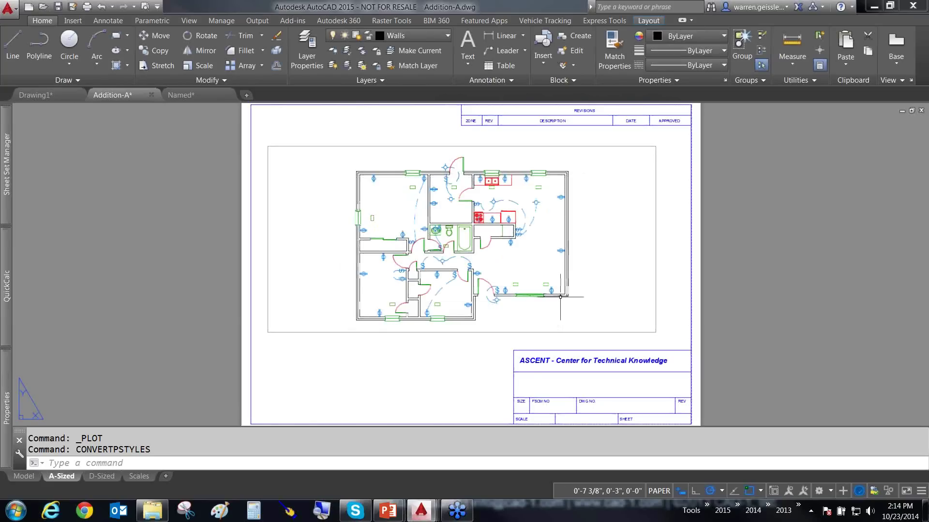
- Start the A-Sized plot again to check which plot style tables are offered, and cancel it
left_click(86, 6)
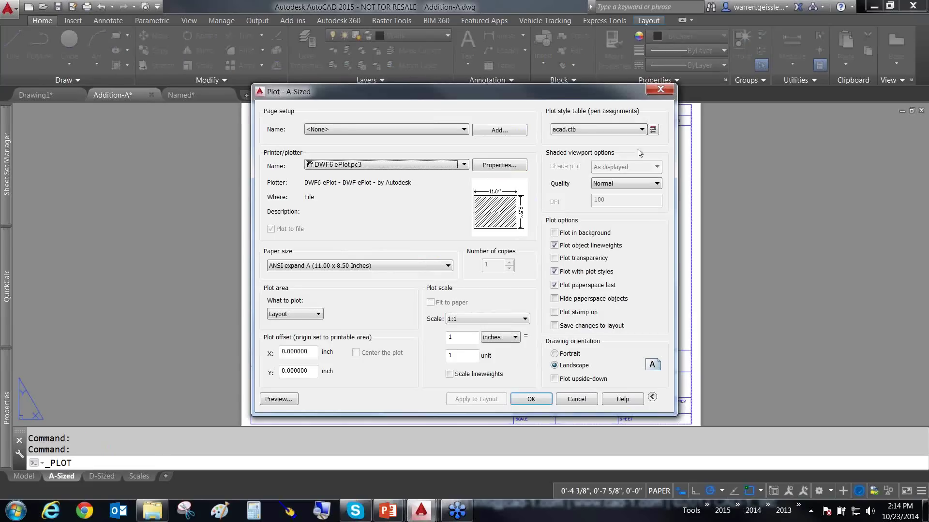
left_click(642, 129)
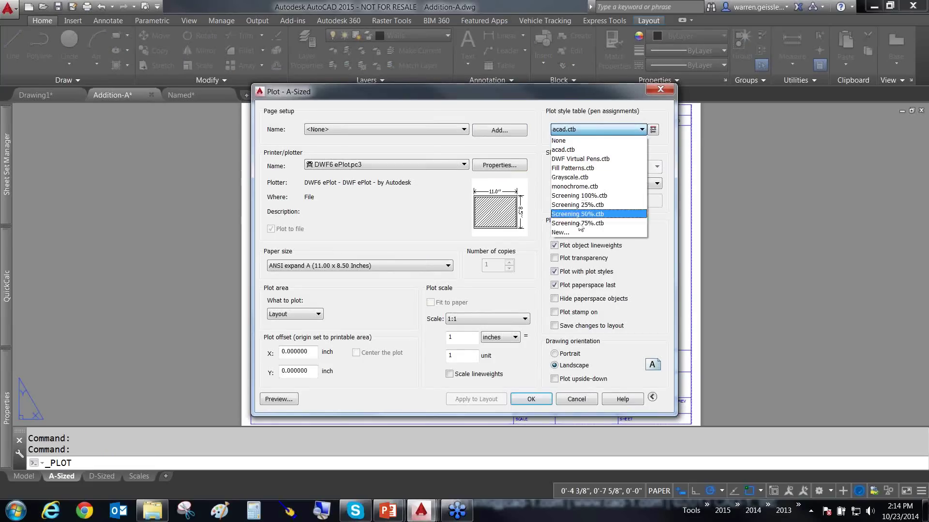
left_click(613, 314)
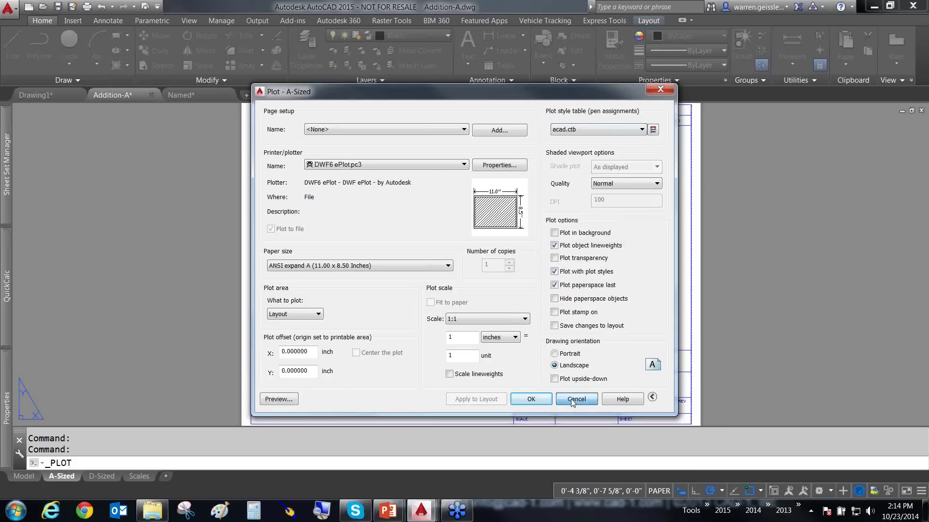
left_click(572, 401)
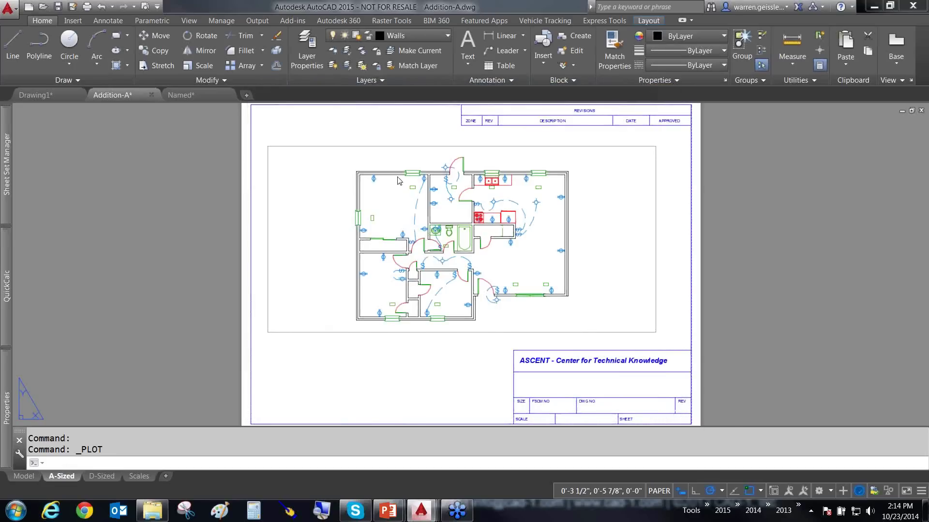
- Repeat the plot command, view the wizard for a new color-dependent plot style table, and cancel both
key("Return")
left_click(616, 131)
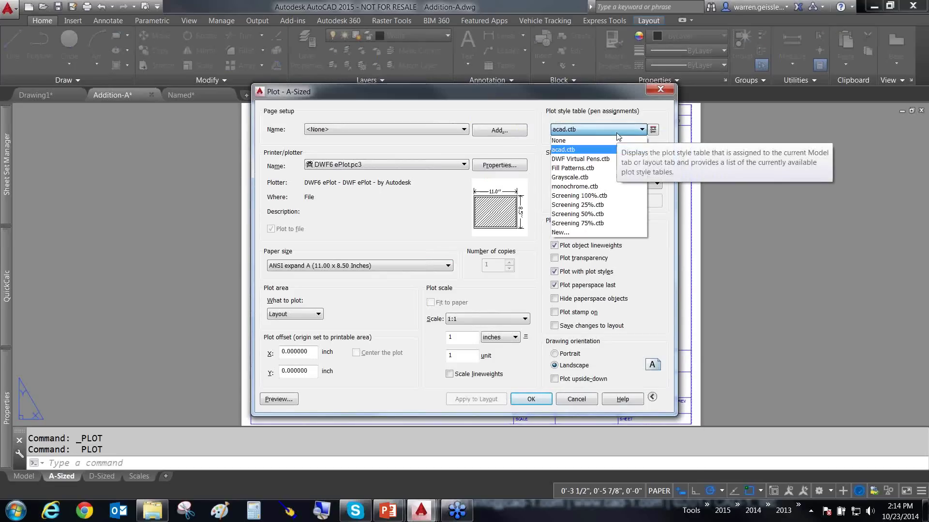
left_click(586, 234)
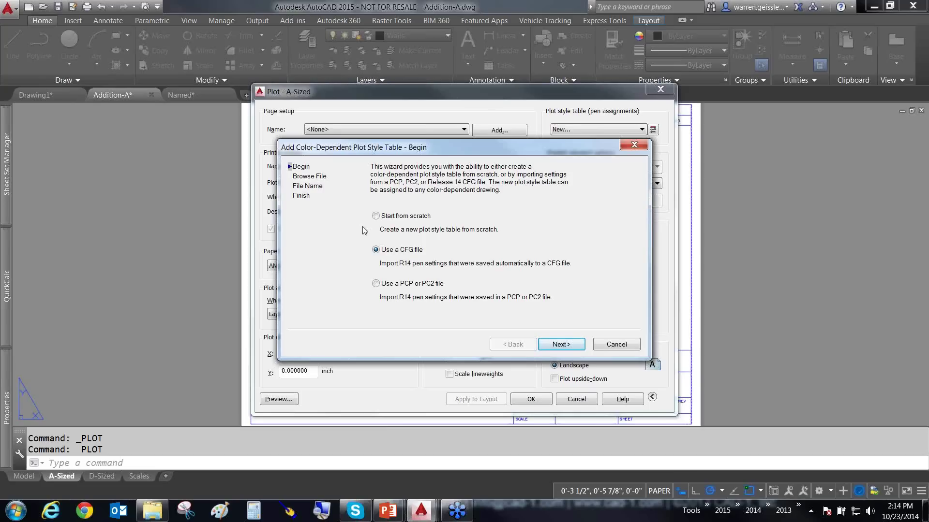
left_click(611, 345)
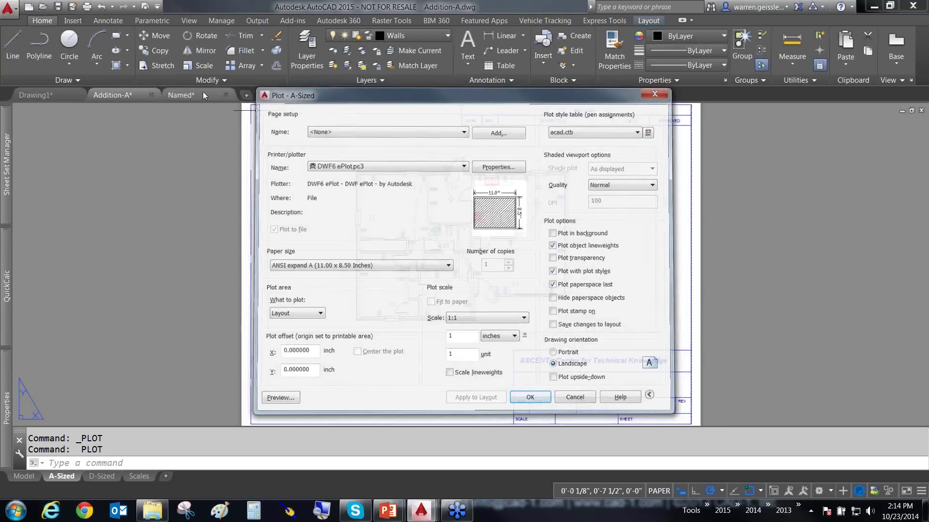
key("Escape")
- In the Options file locations, expand Printer Support File Path and Plot Style Table Search Path to view the folder, and cancel
left_click(9, 6)
left_click(317, 161)
right_click(316, 161)
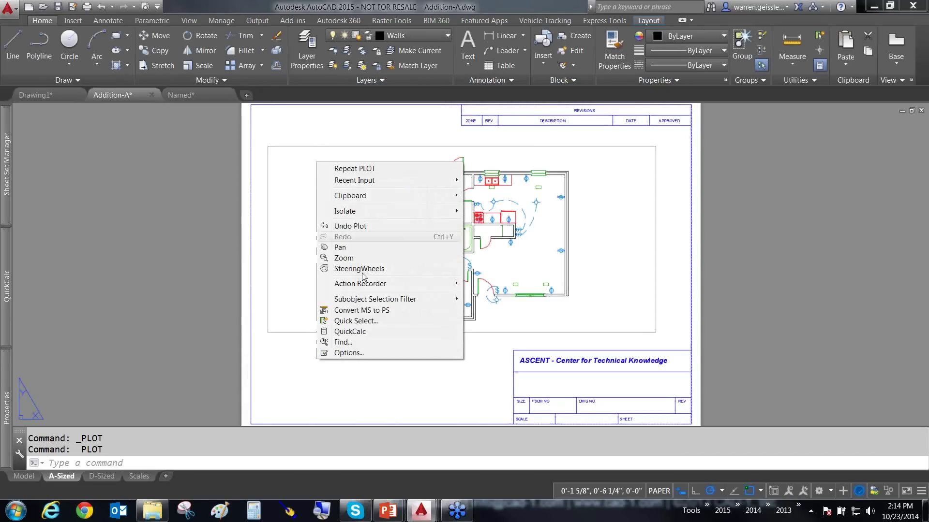
left_click(345, 352)
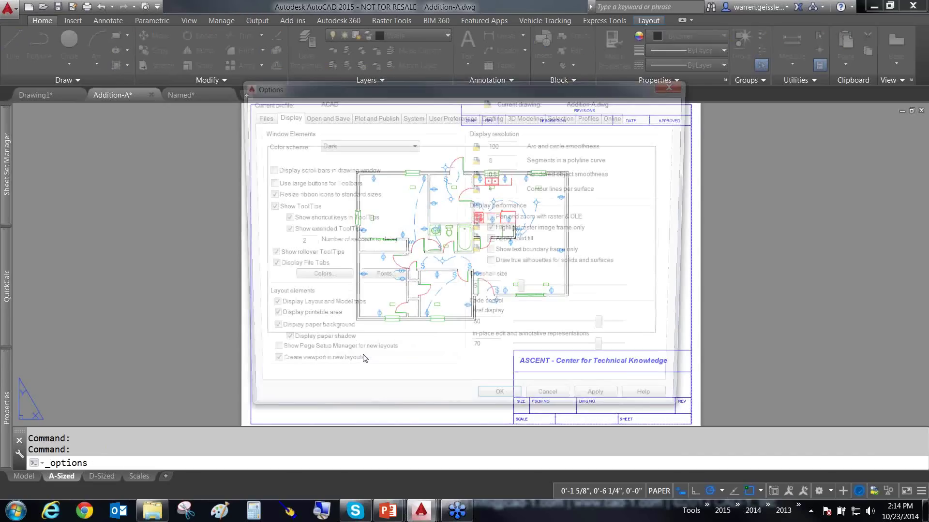
left_click(264, 117)
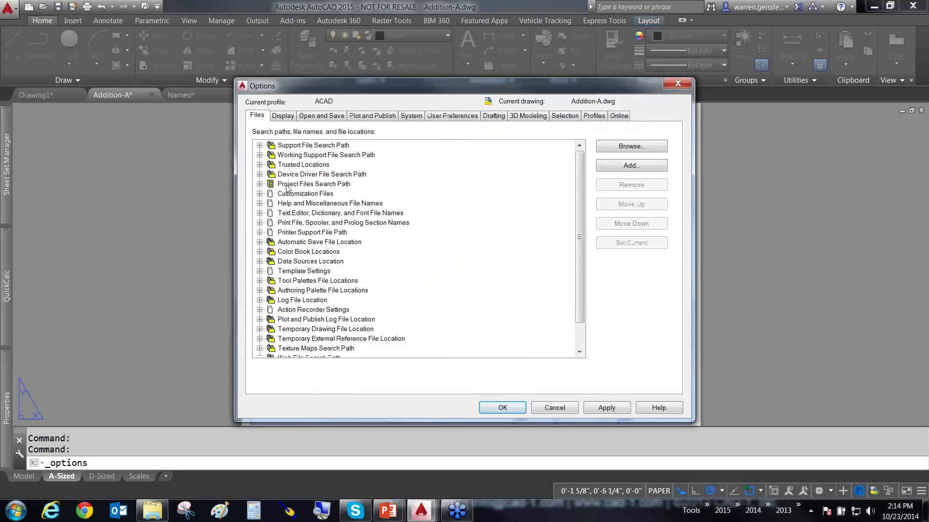
left_click(283, 233)
double_click(283, 233)
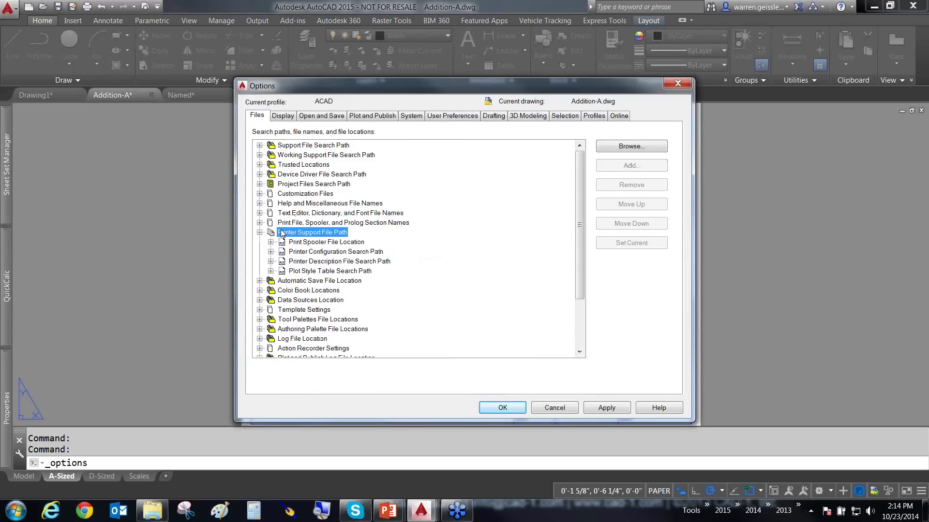
double_click(331, 274)
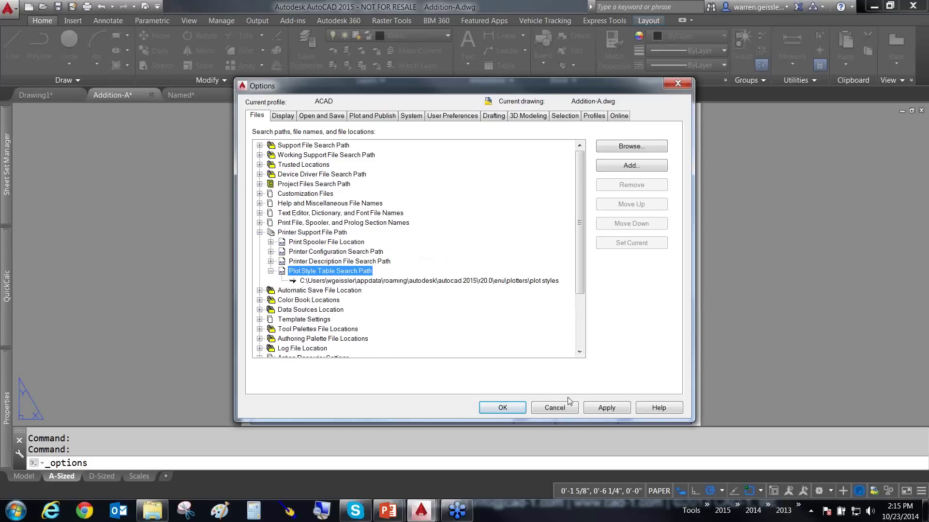
left_click(555, 407)
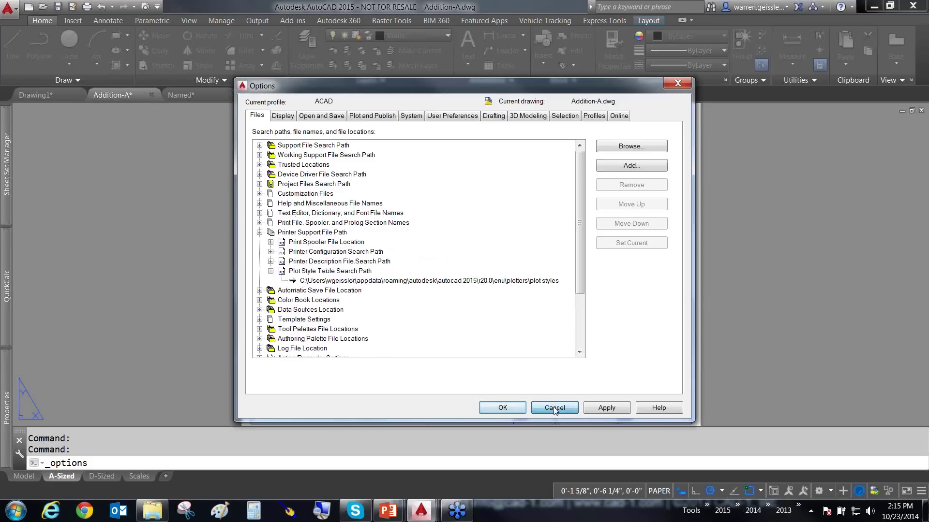
- Open the plot style manager folder to examine its CTB and STB files and the Add-A-Plot Style Table Wizard, and return to the drawing
left_click(8, 8)
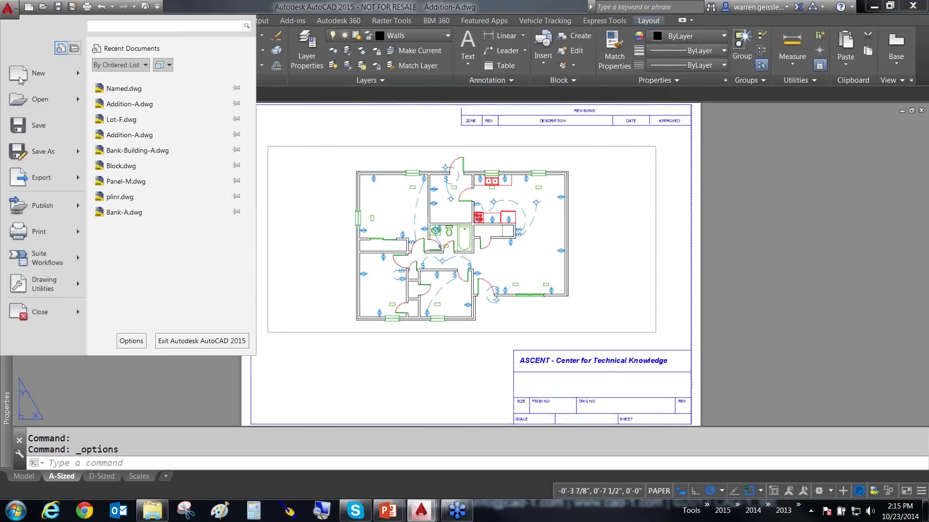
left_click(59, 233)
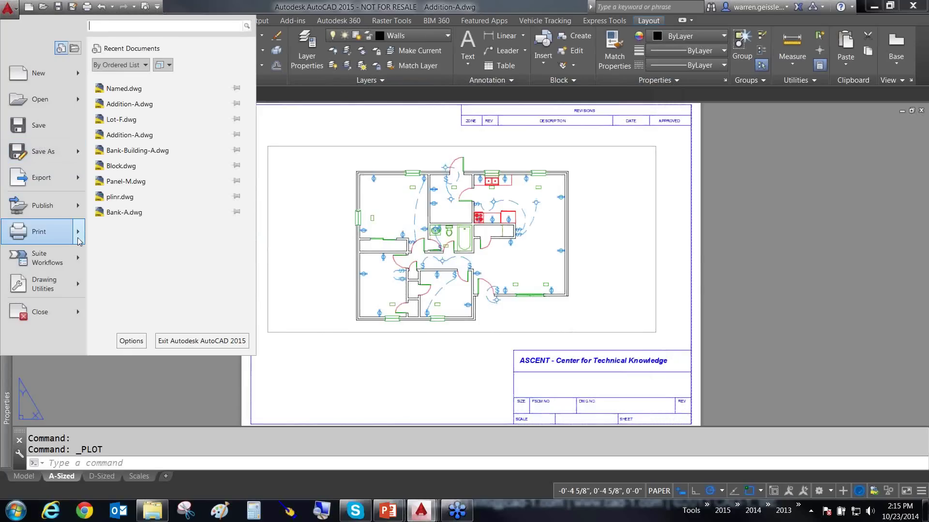
mouse_move(79, 240)
left_click(173, 319)
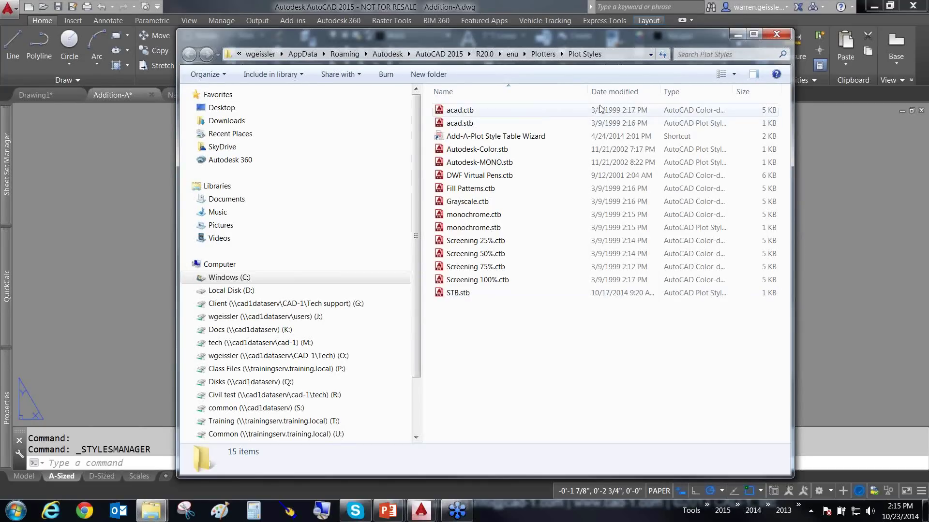
left_click_drag(587, 90, 517, 130)
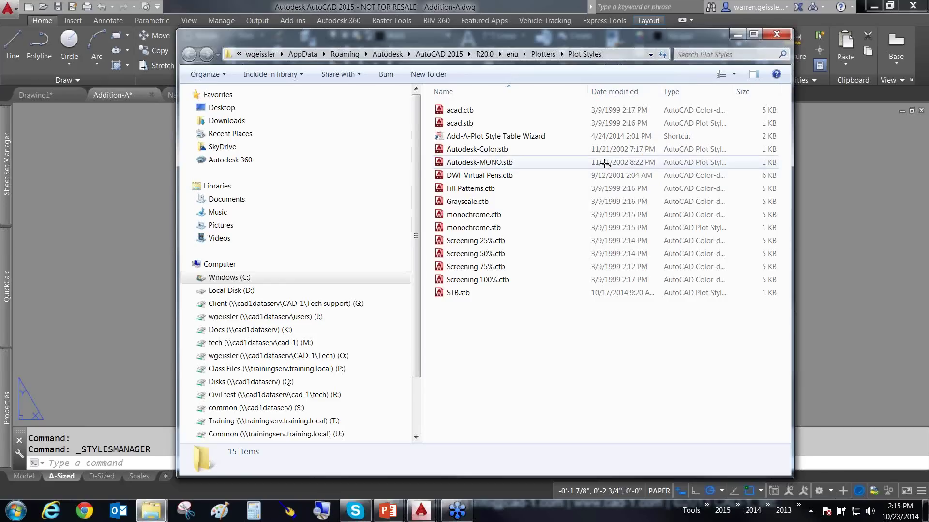
left_click_drag(604, 165, 662, 139)
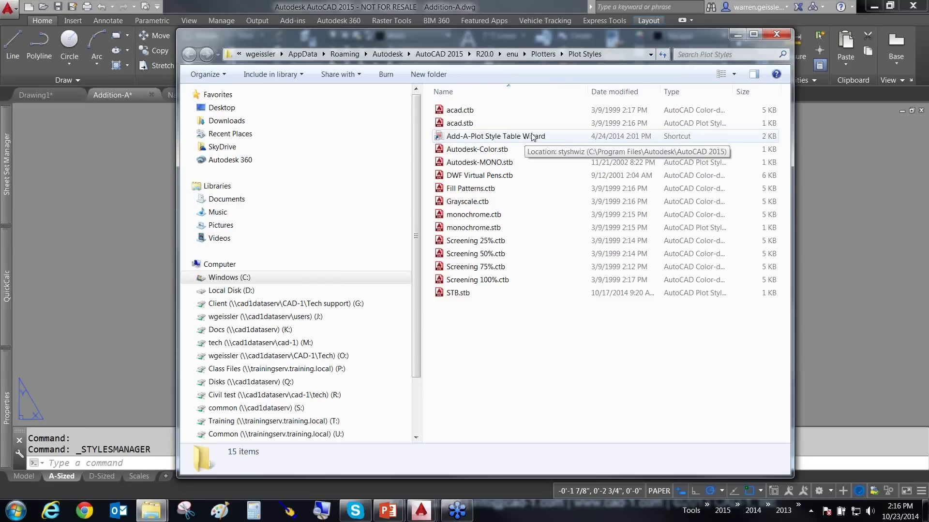
left_click(861, 305)
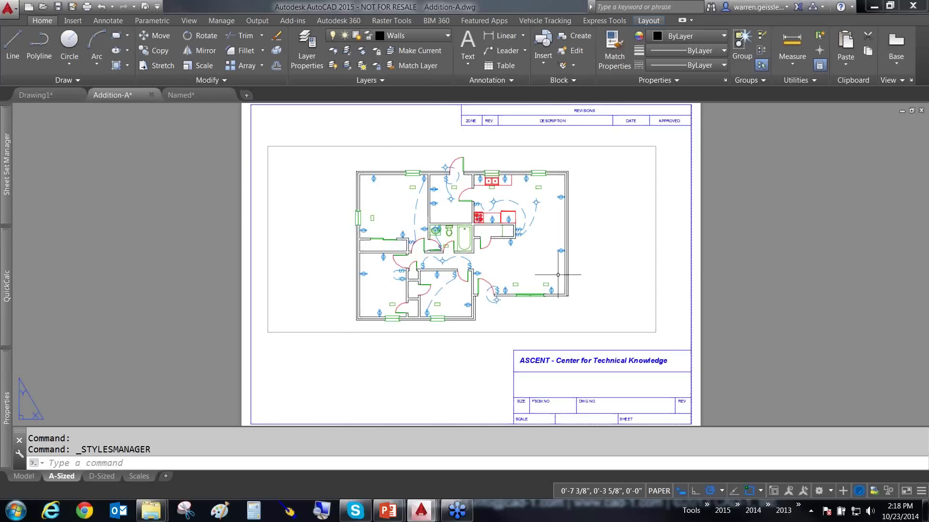
- View the installed printers in the Windows Devices and Printers window, and close it
mouse_move(7, 409)
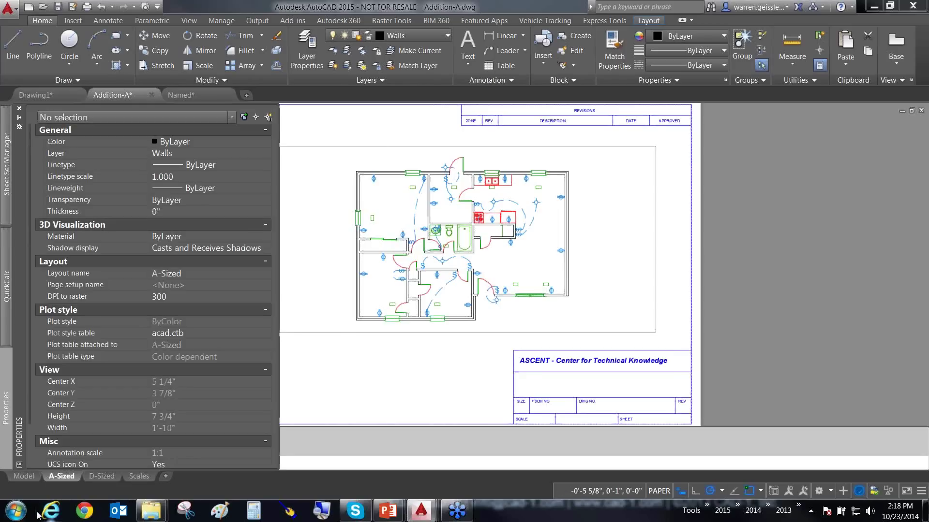
left_click(16, 510)
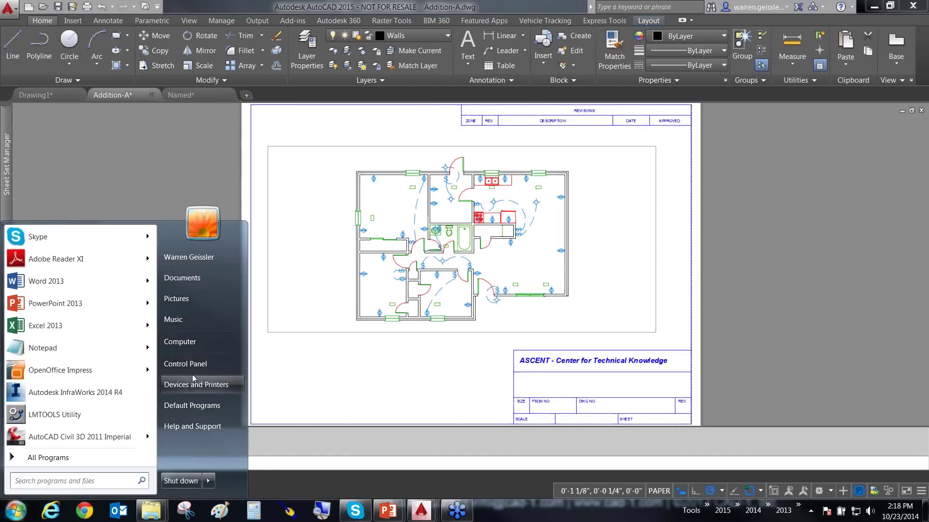
left_click(210, 384)
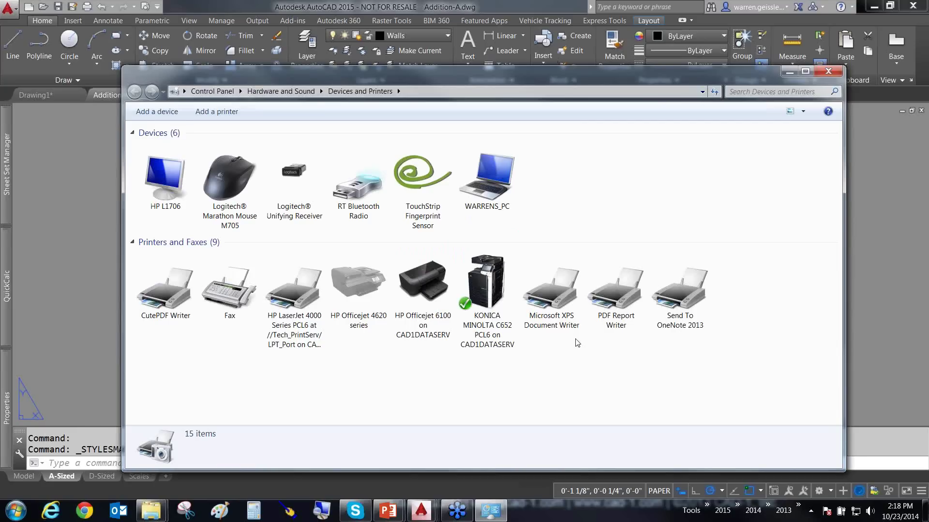
left_click(831, 71)
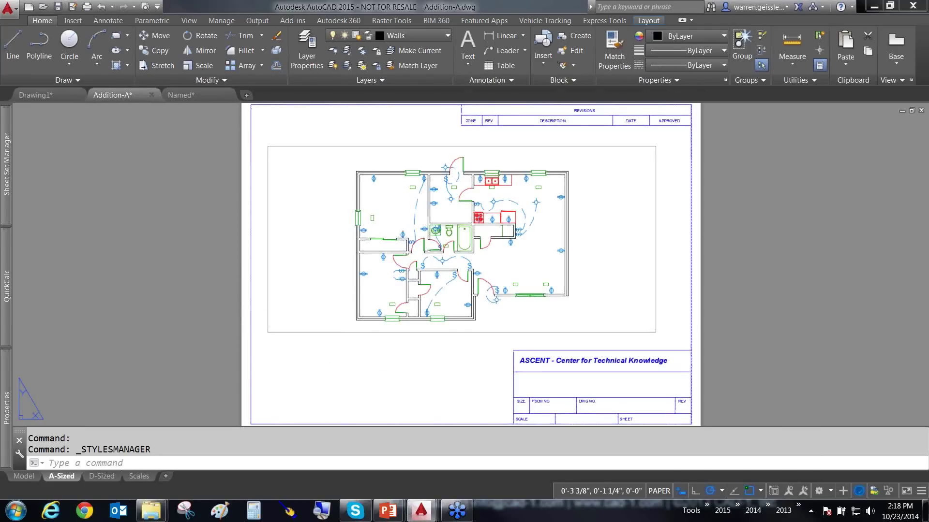
key("alt+Tab")
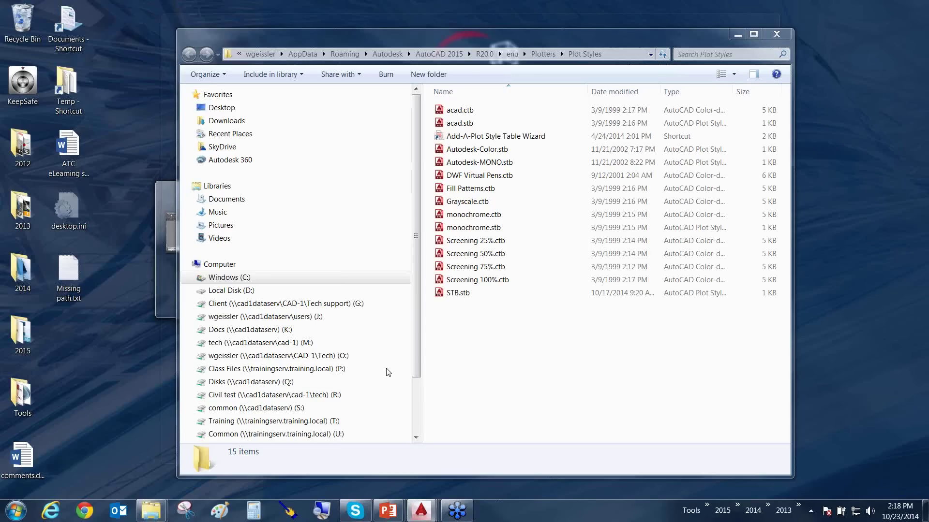
key("alt+Tab")
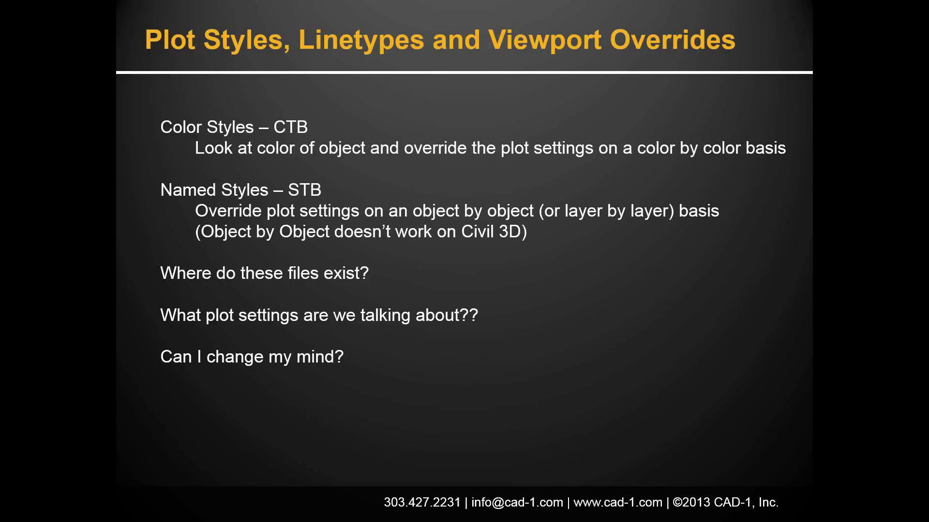
key("Right")
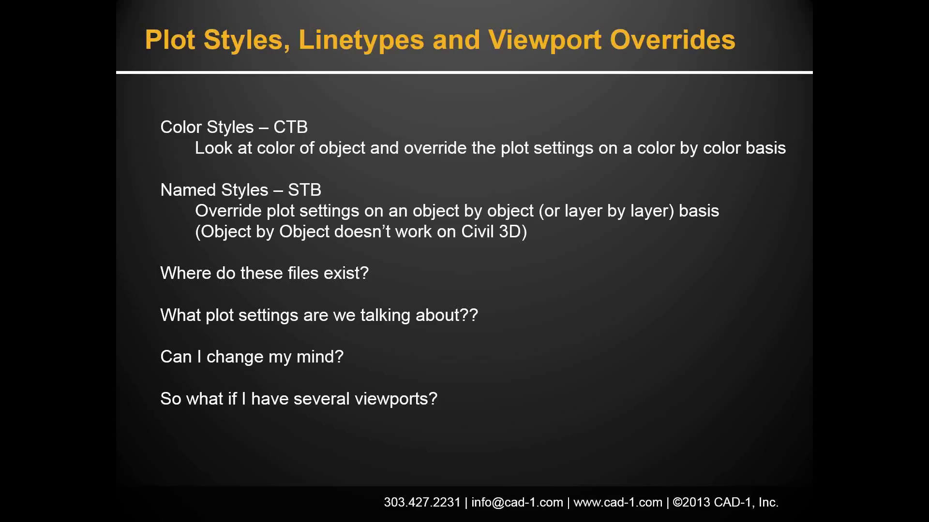
key("alt+Tab")
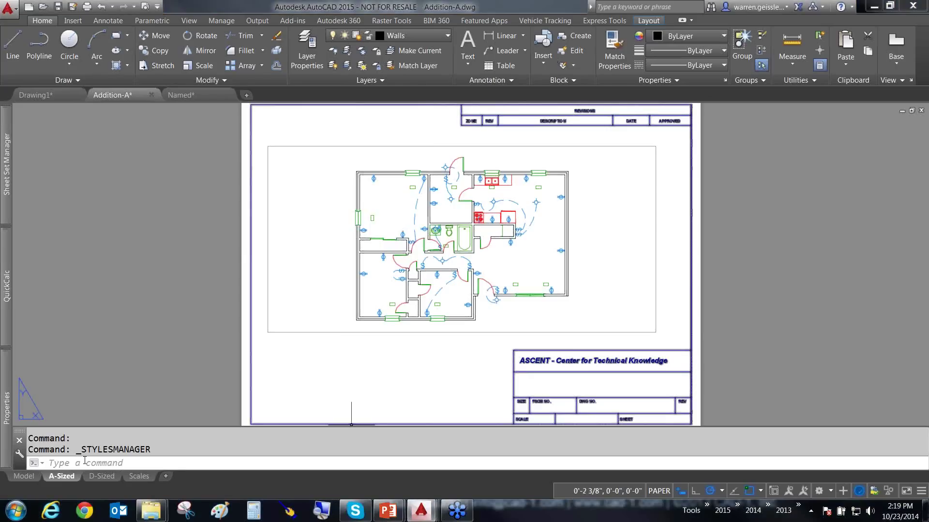
- Switch the Addition-A drawing to the Scales layout with its four viewports
left_click(97, 478)
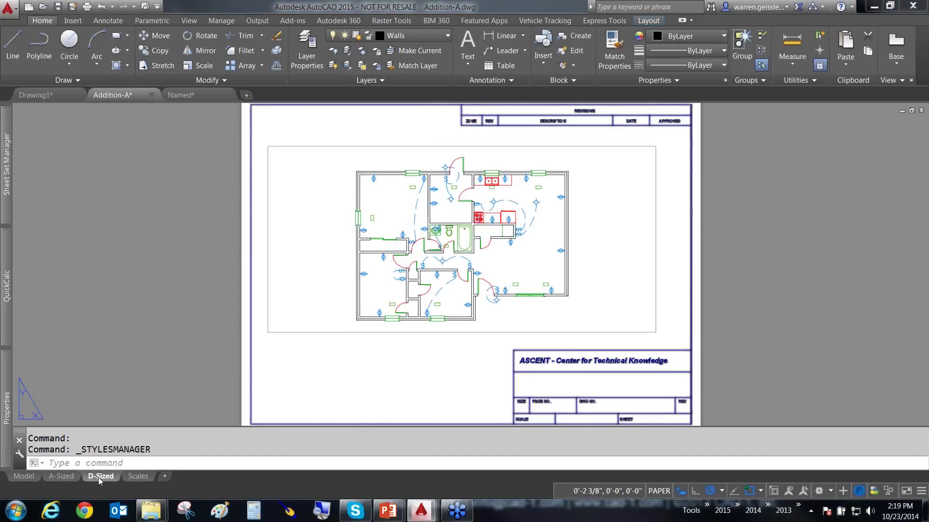
left_click(137, 477)
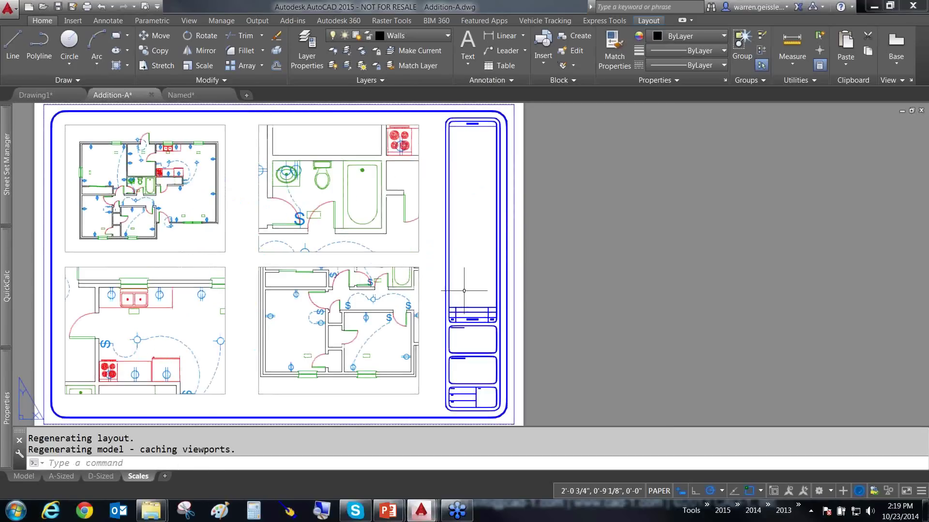
middle_click_drag(541, 300, 673, 301)
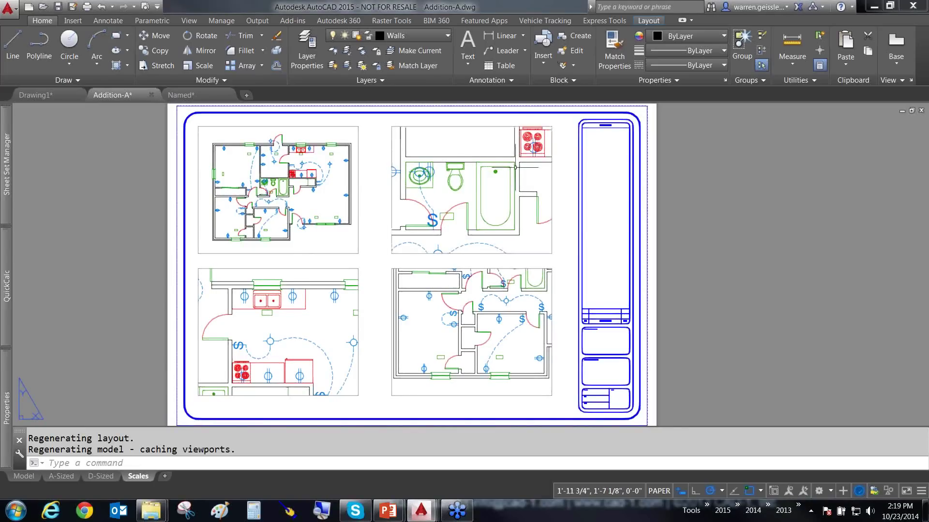
- Select the bathroom viewport on the Scales layout to examine its properties, and clear the selection
left_click(562, 161)
left_click(539, 181)
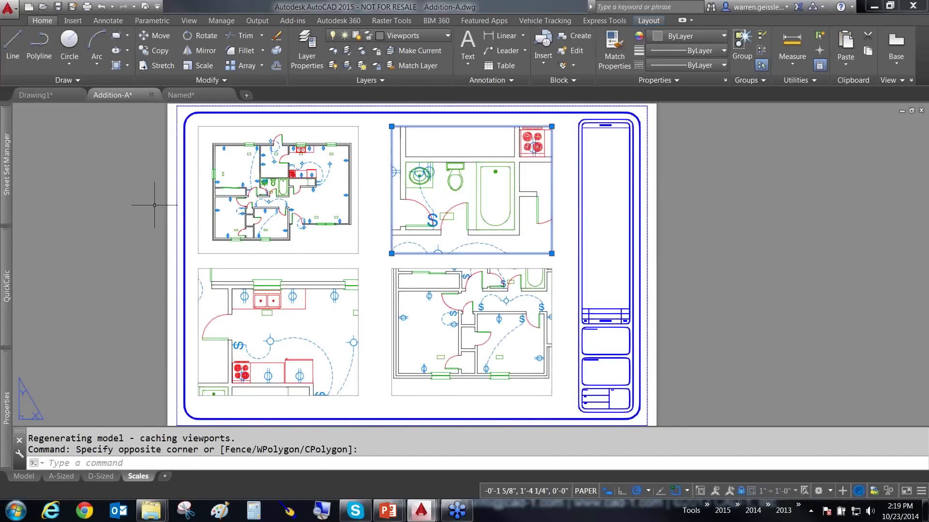
mouse_move(3, 382)
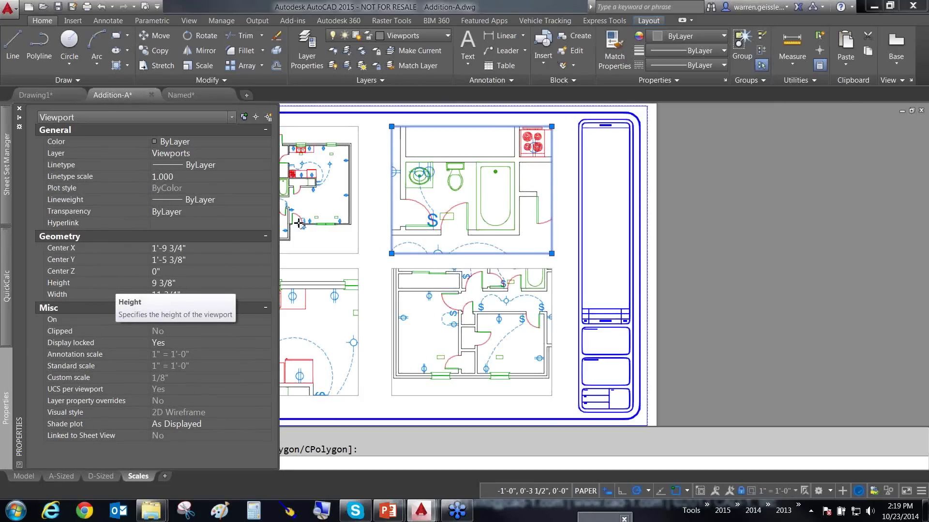
left_click_drag(389, 214, 195, 187)
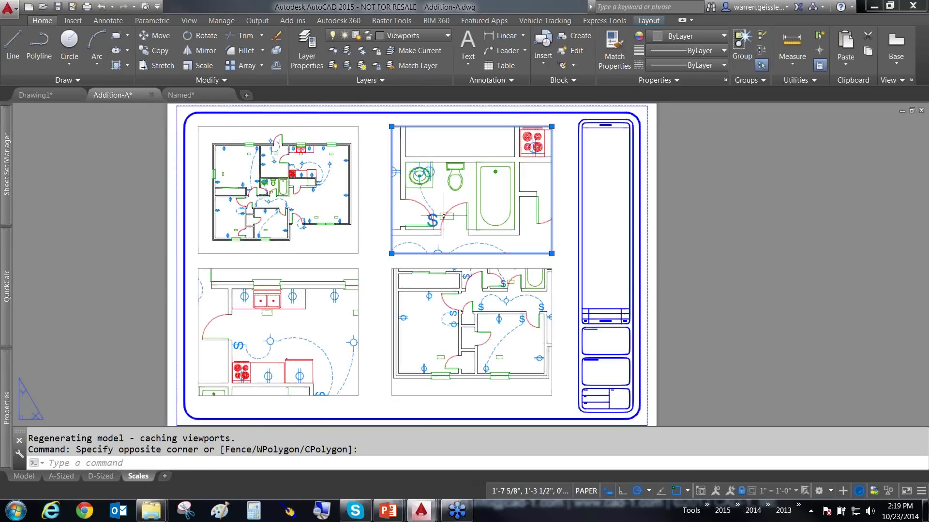
key("Escape")
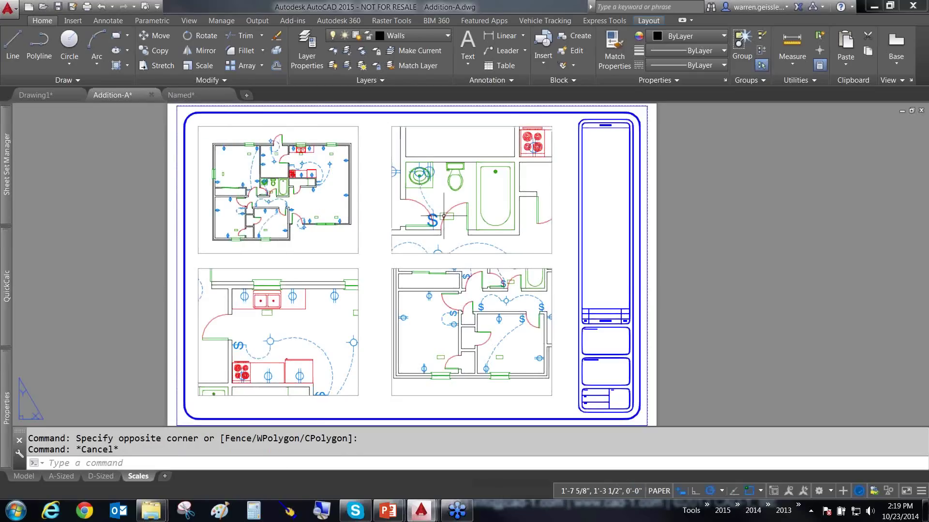
- Activate the bathroom viewport and override the viewport color of all layers to red in the Layer Properties Manager
double_click(497, 204)
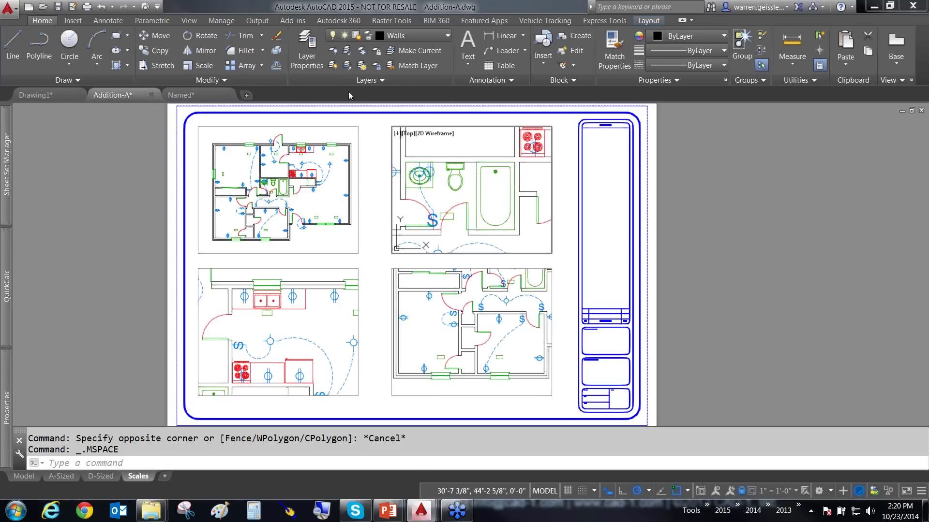
left_click(311, 49)
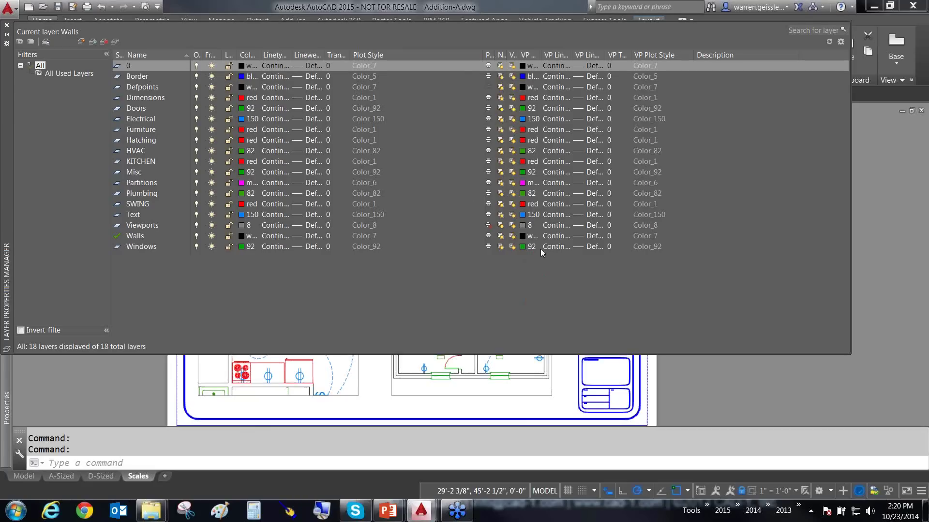
key("ctrl+a")
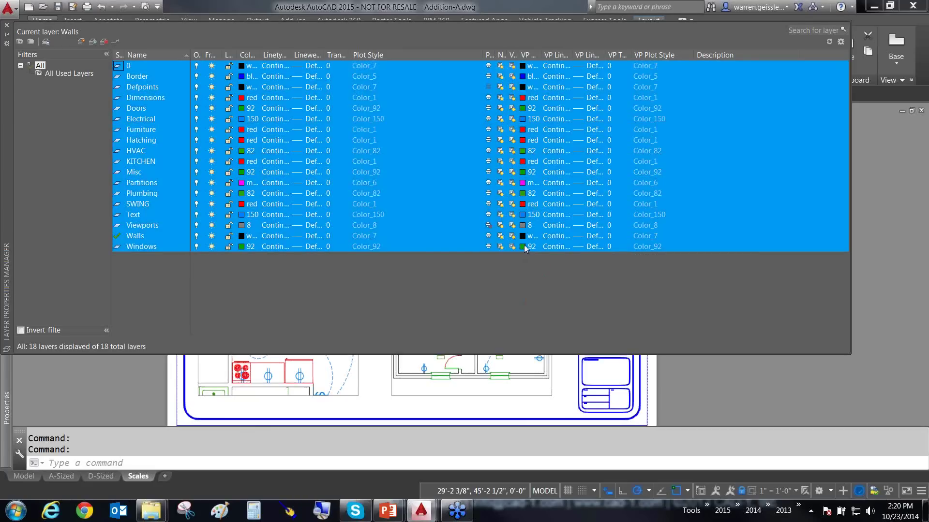
left_click(523, 247)
left_click(363, 280)
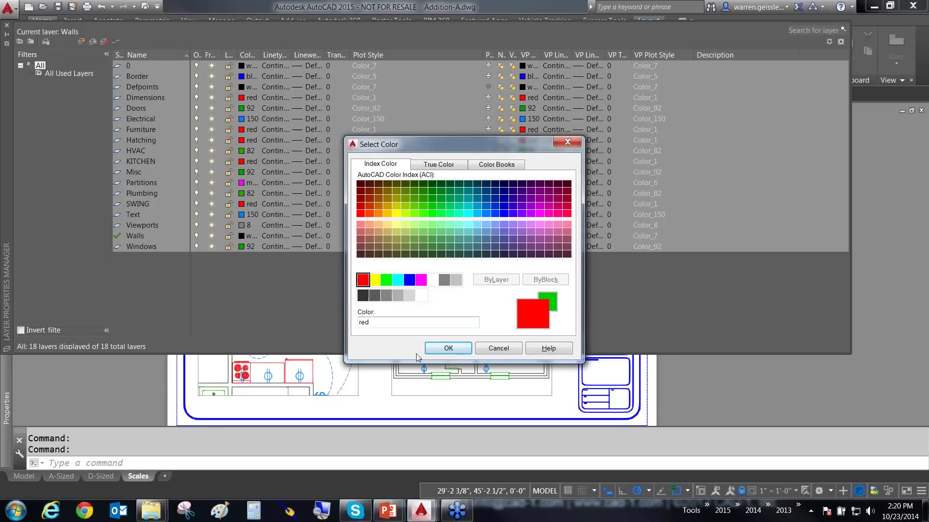
left_click(433, 350)
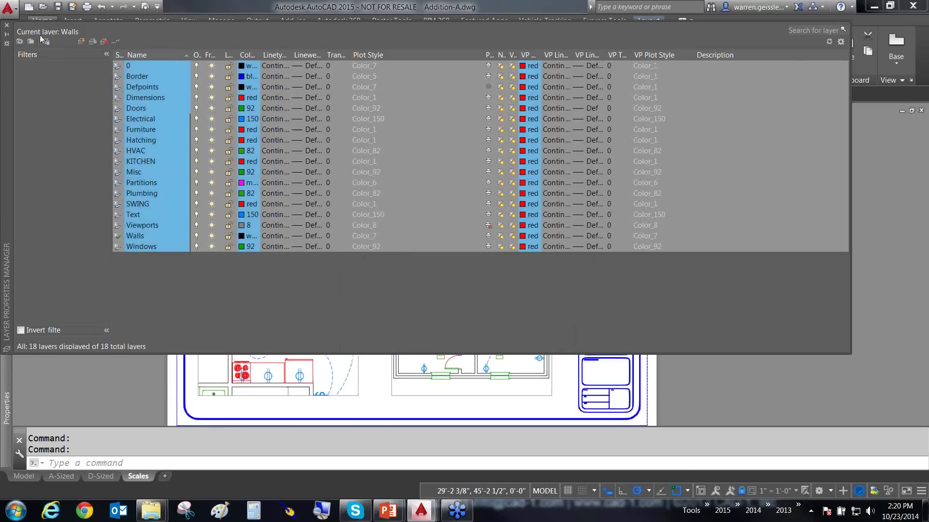
left_click(6, 25)
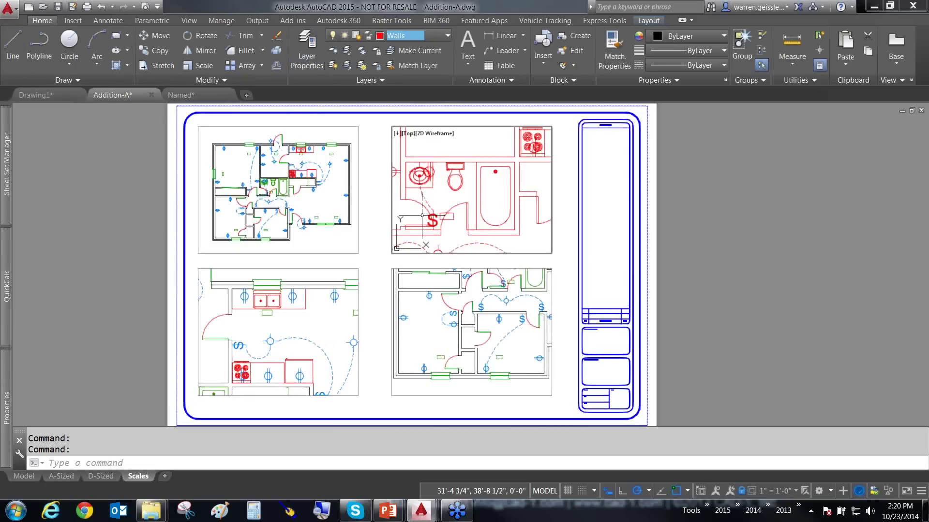
- In the Named drawing, activate the Monochrome layout's viewport and examine the VP Plot Style overrides of its layers
left_click(190, 98)
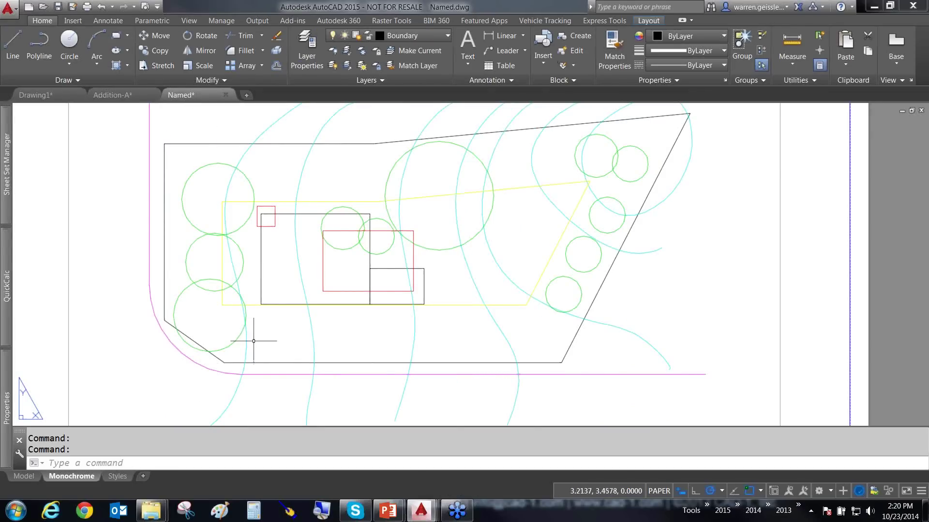
scroll(253, 341, "down", 5)
double_click(344, 262)
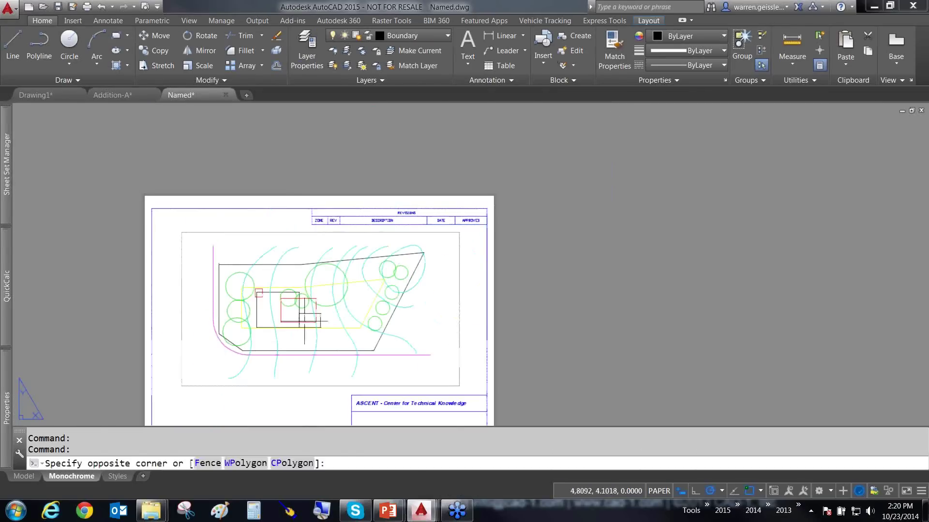
left_click(304, 59)
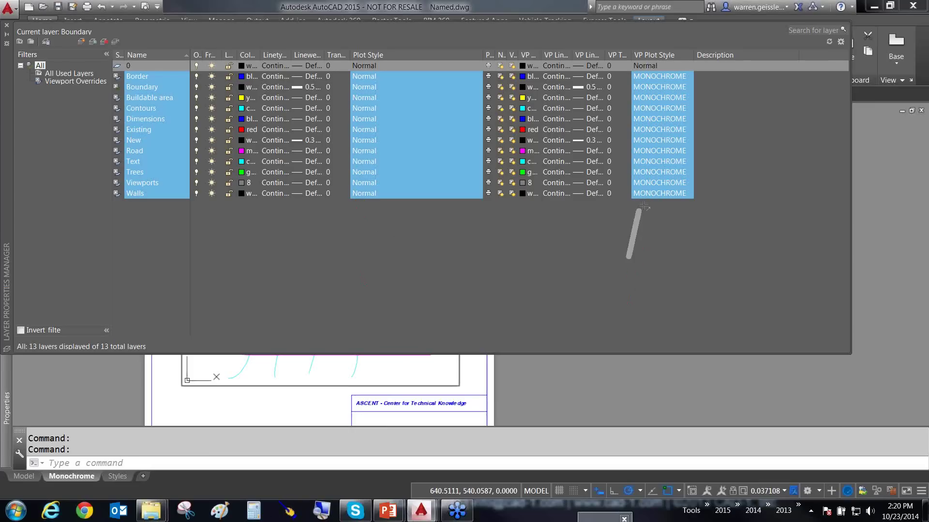
left_click(7, 25)
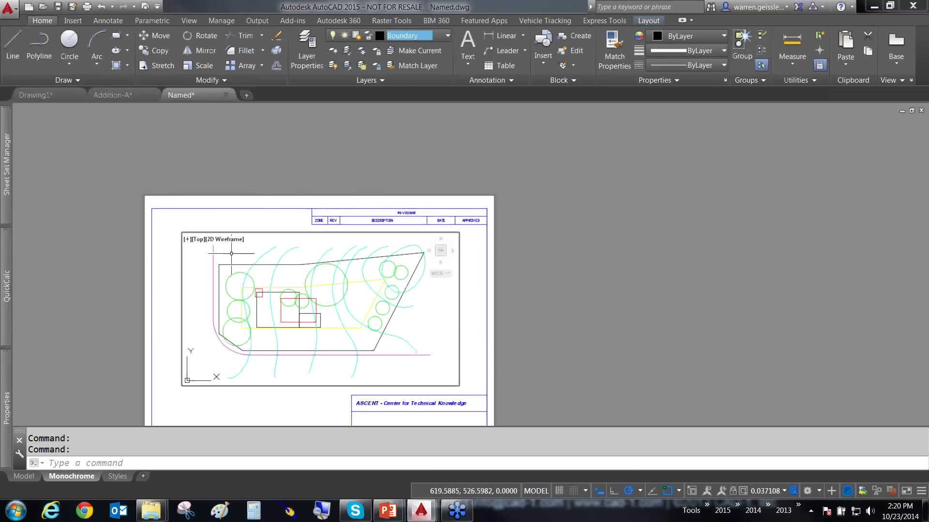
- Return to the Addition-A drawing, check a wall line in the bathroom viewport, and switch the Scales layout back to paper space
left_click(126, 97)
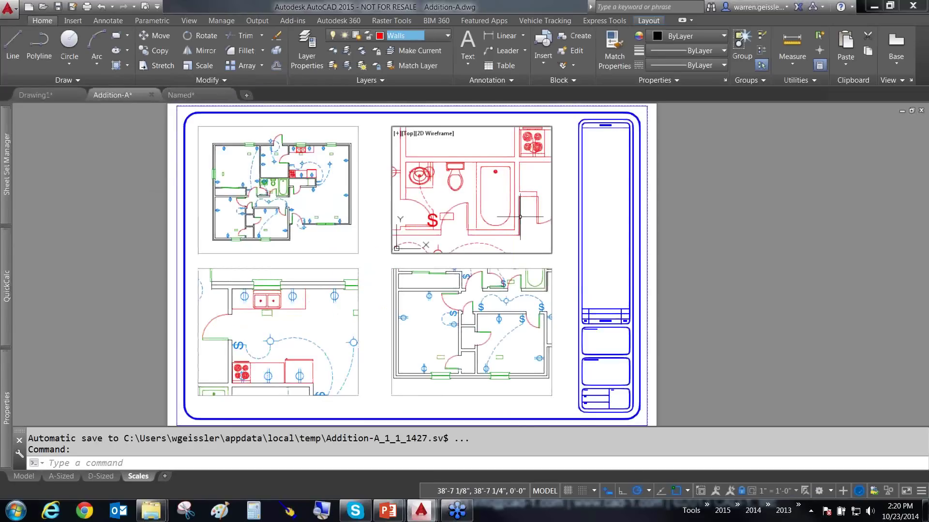
mouse_move(520, 216)
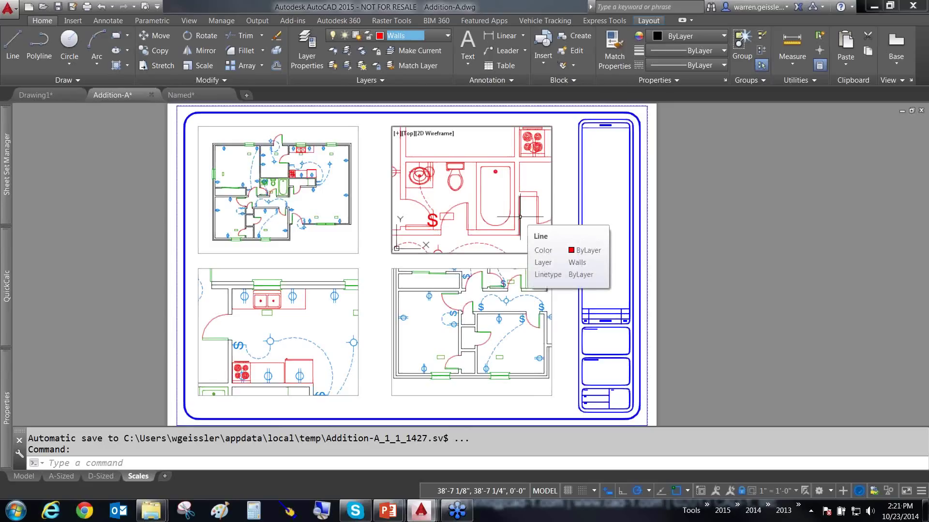
double_click(386, 274)
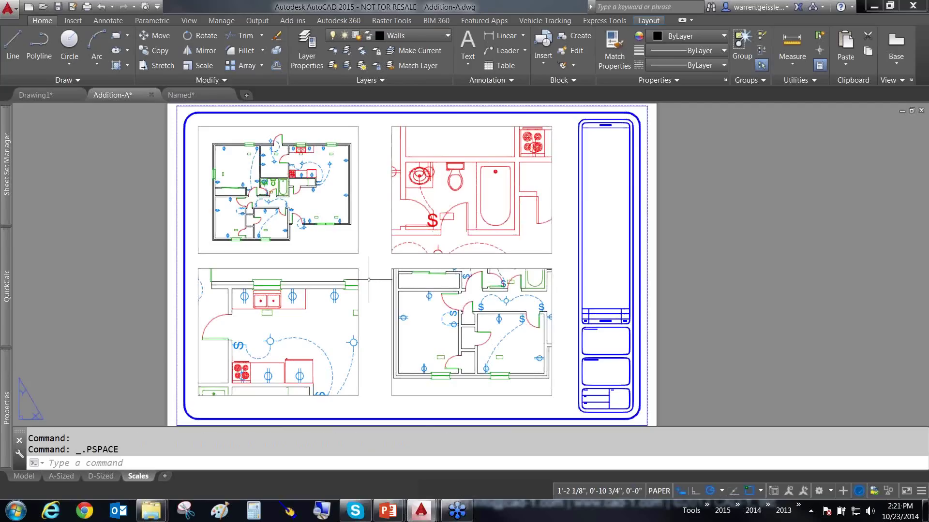
middle_click_drag(368, 280, 375, 252)
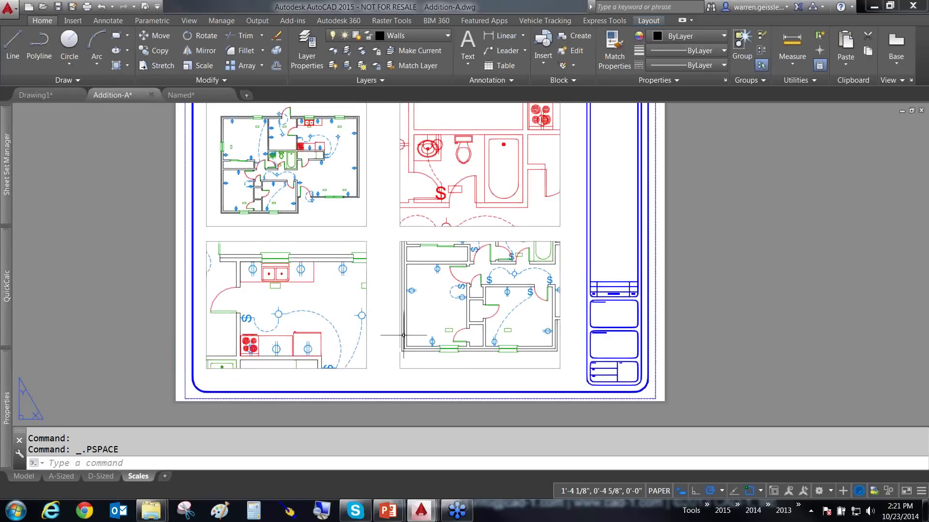
- Check the global linetype scale factor with LTSCALE on the Scales layout, and cancel the command
middle_click_drag(403, 334, 398, 315)
scroll(384, 345, "up", 2)
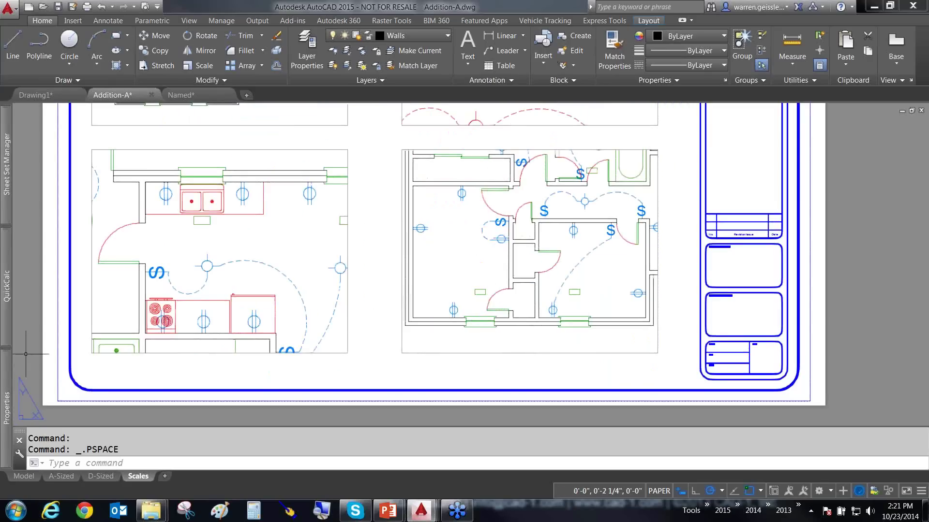
type("LT")
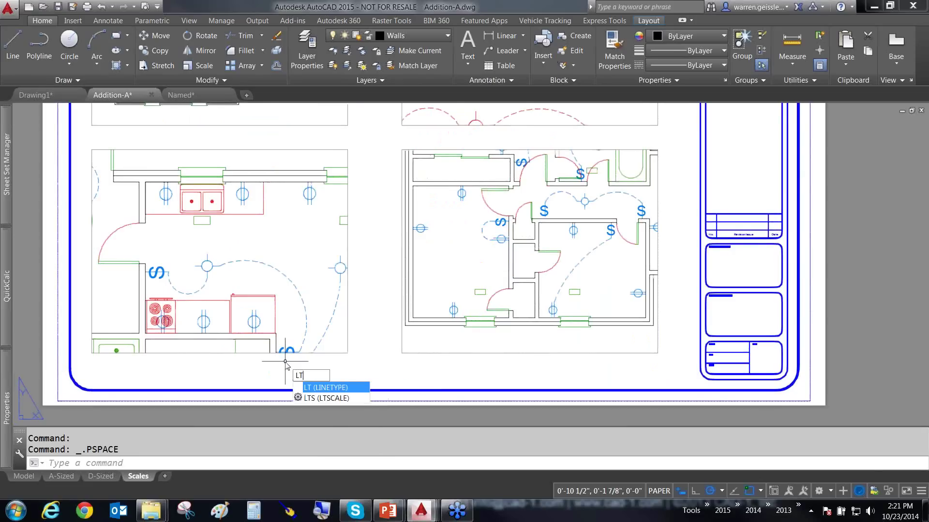
type("SCLE")
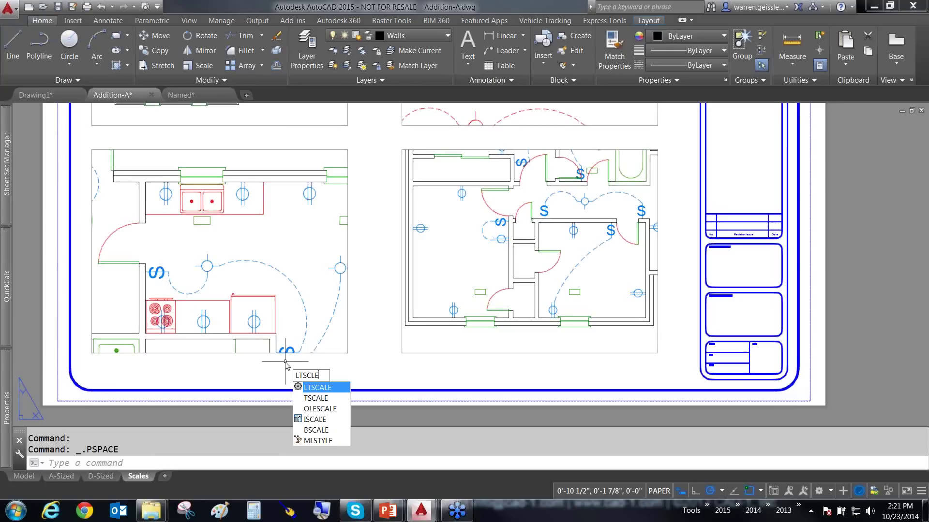
left_click(322, 388)
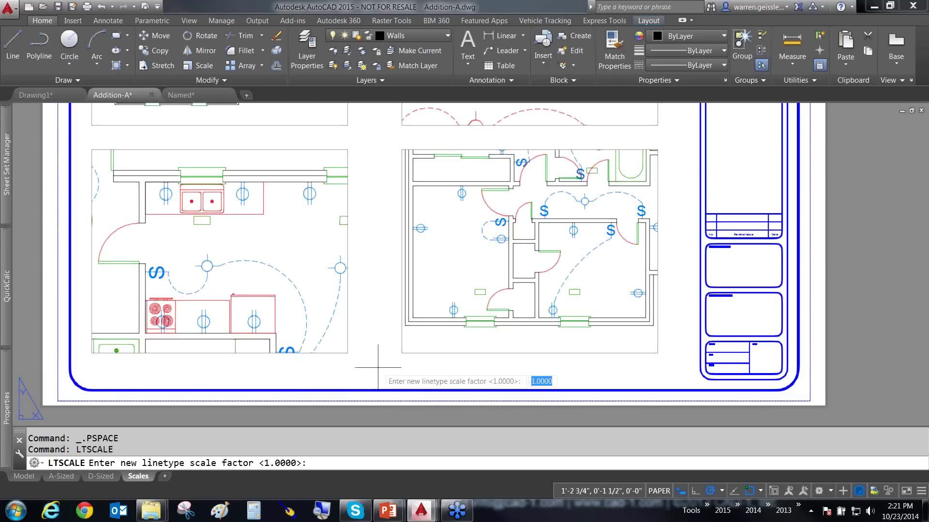
key("Escape")
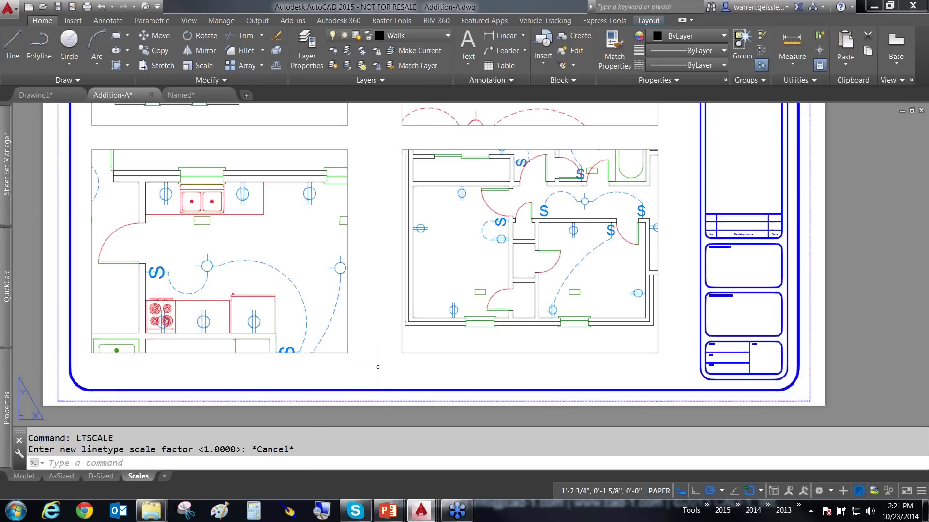
- Check the paper space linetype scaling variable PSLTSCALE on the Scales layout, and cancel the command
scroll(384, 351, "down", 4)
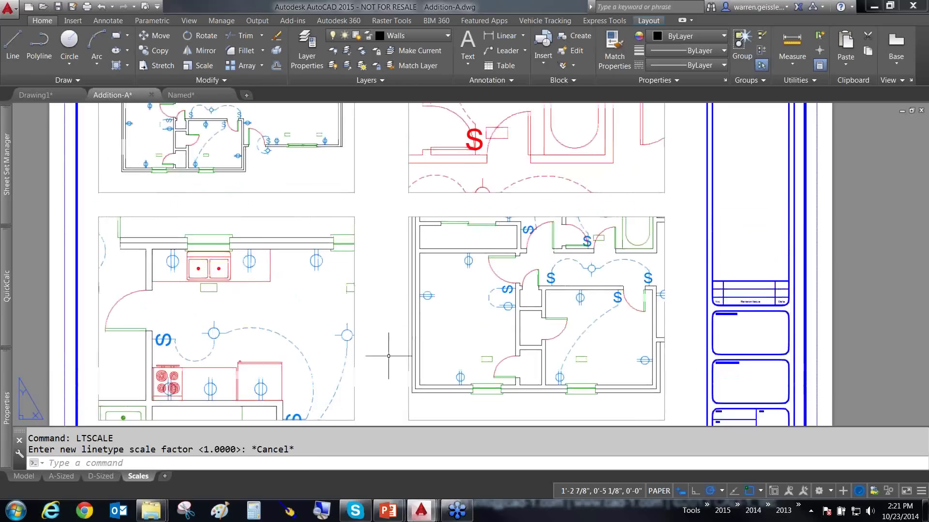
type("PSL")
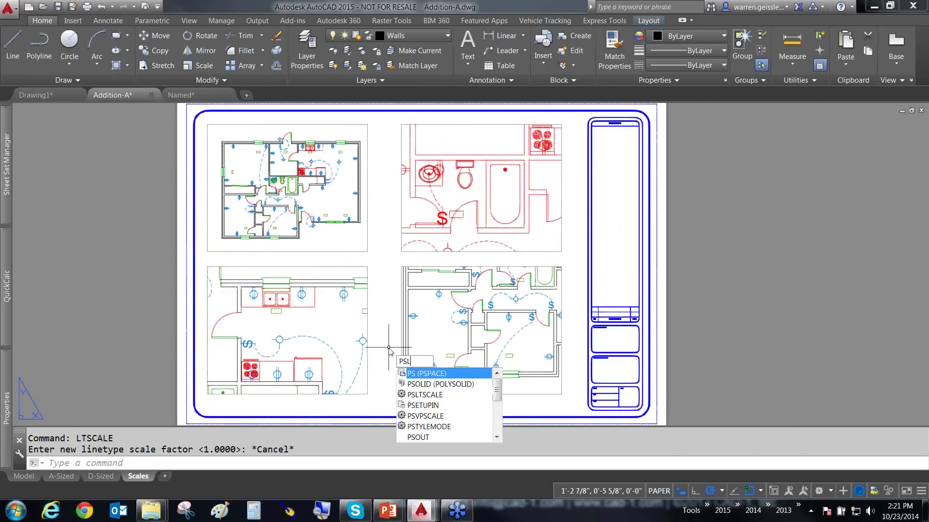
type("TSCALE")
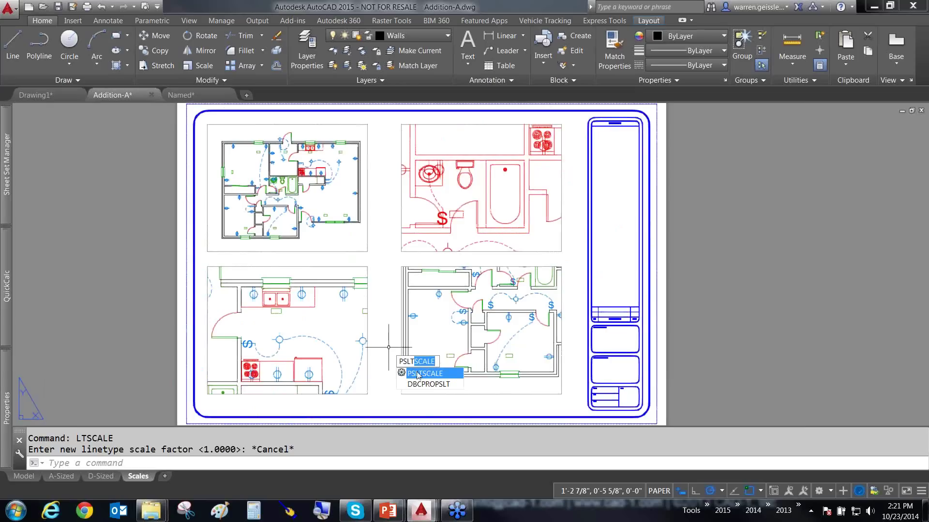
left_click(423, 374)
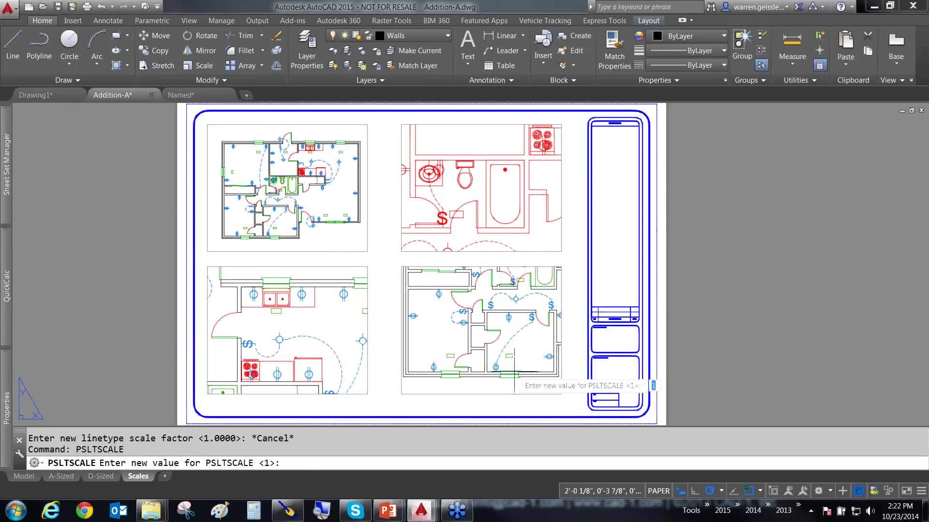
key("Caps_Lock")
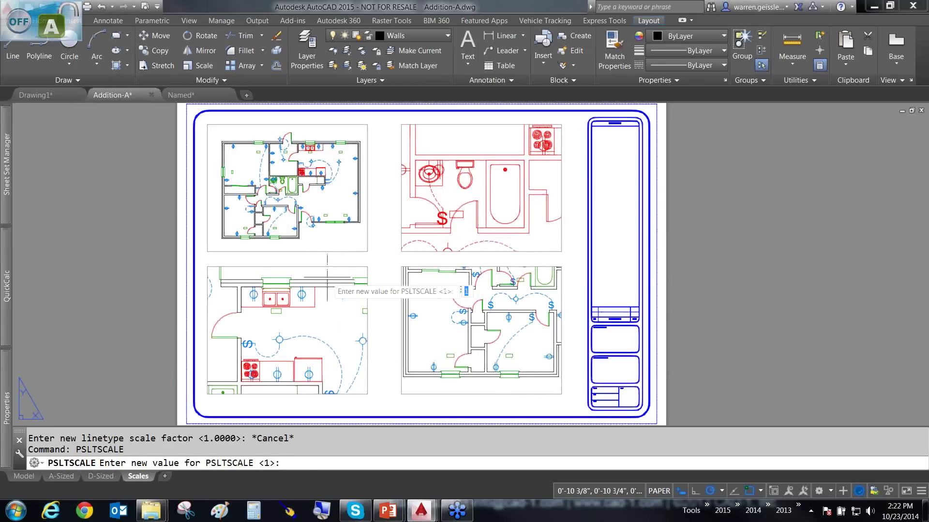
key("Escape")
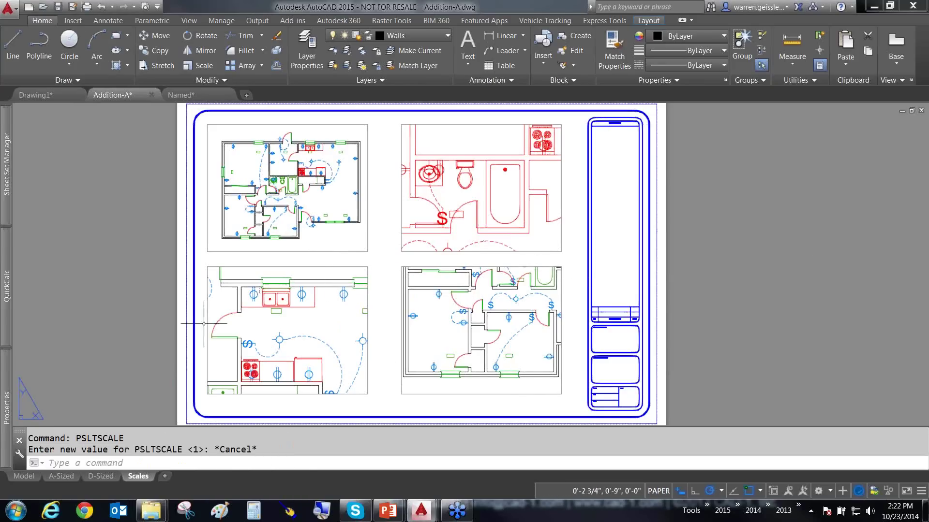
- Switch to model space and examine the linetype of the electrical wiring arcs beside the kitchen up close
left_click(25, 476)
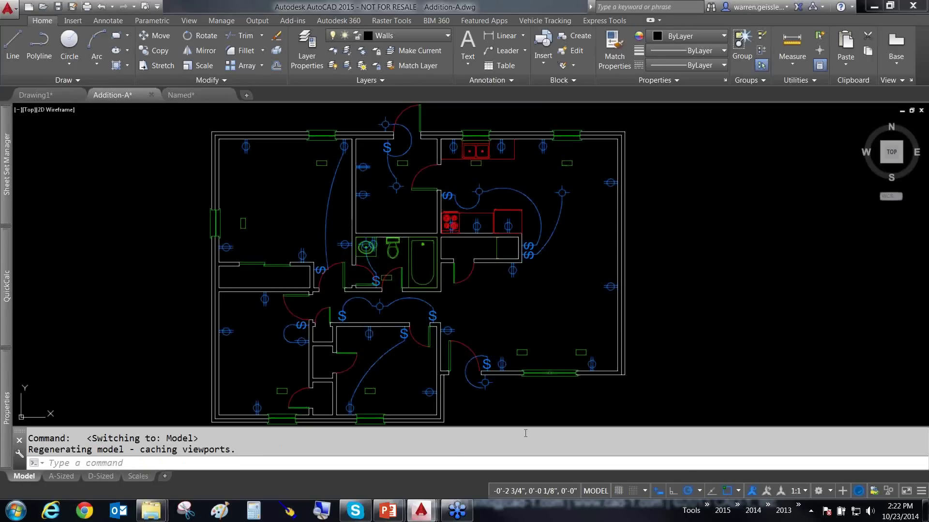
scroll(545, 233, "up", 2)
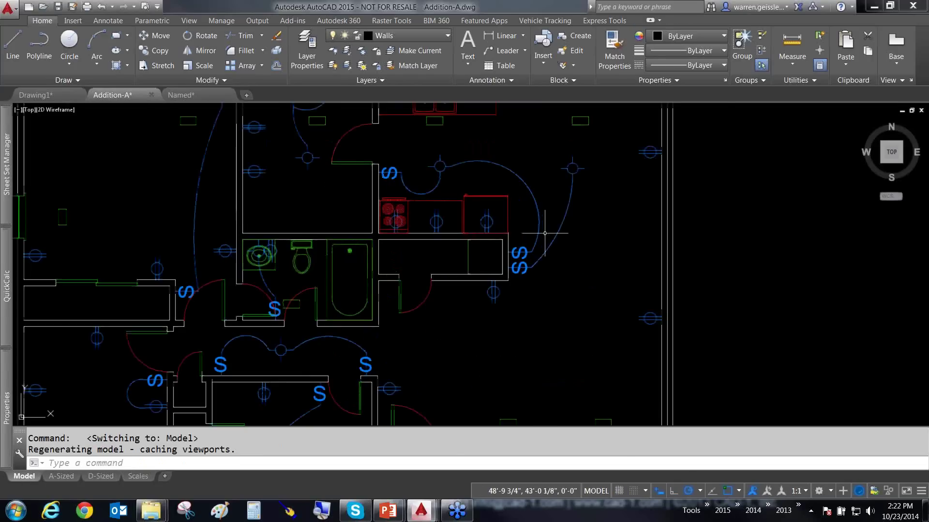
scroll(545, 233, "up", 8)
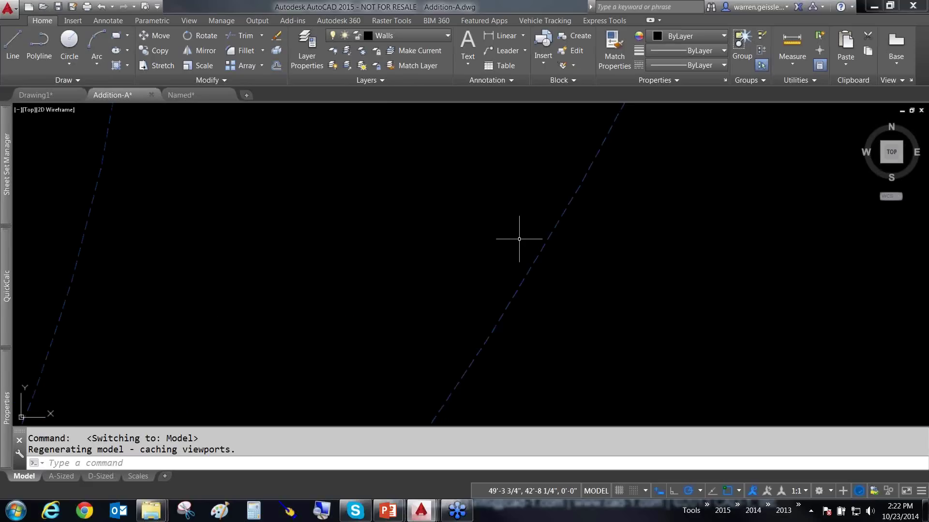
scroll(512, 239, "up", 1)
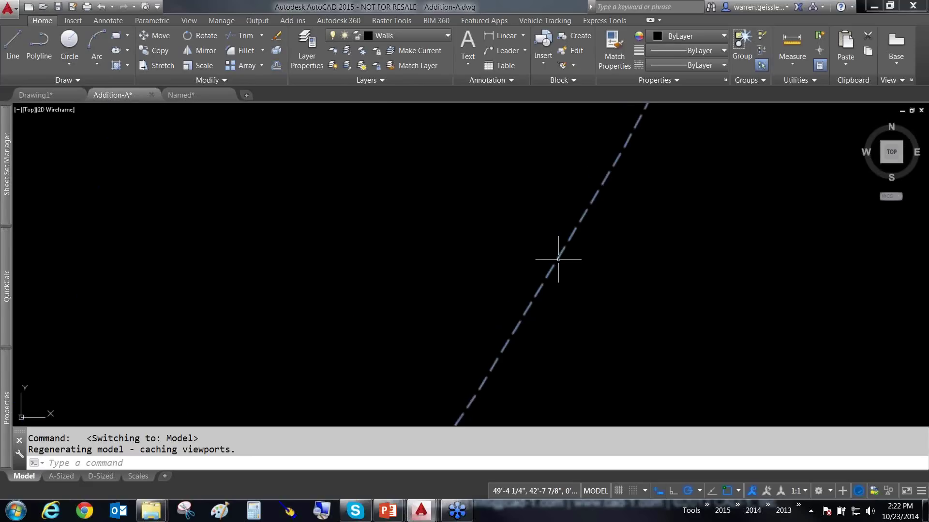
scroll(559, 256, "down", 4)
scroll(553, 263, "down", 4)
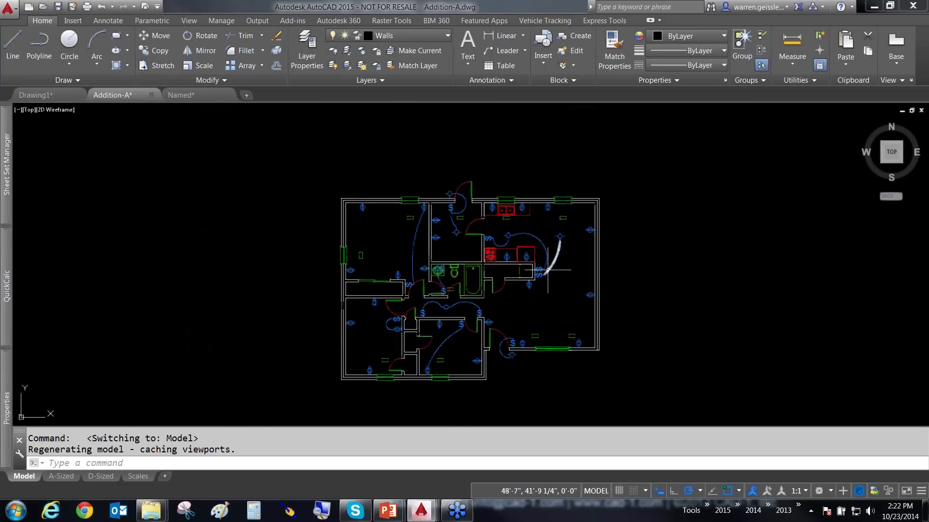
scroll(555, 266, "up", 2)
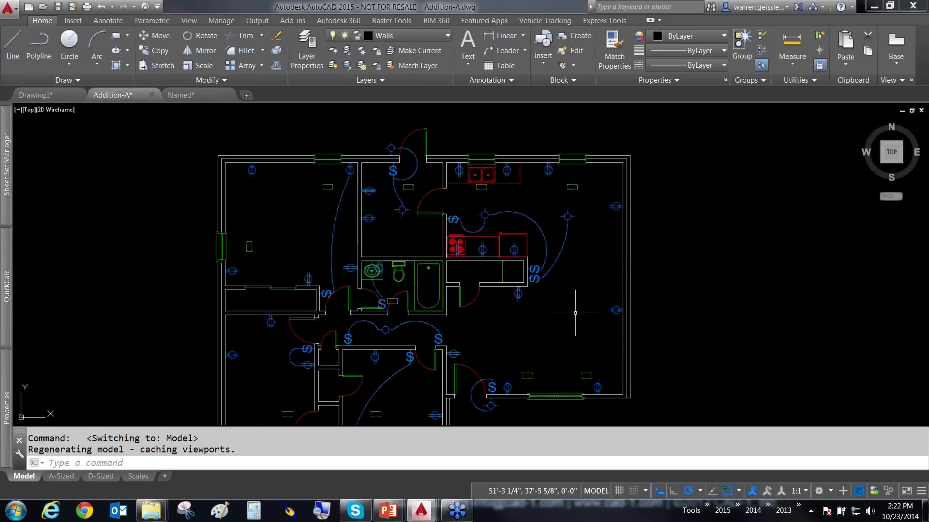
- Check the model space linetype scaling variable MSLTSCALE, and cancel the command
type("MS")
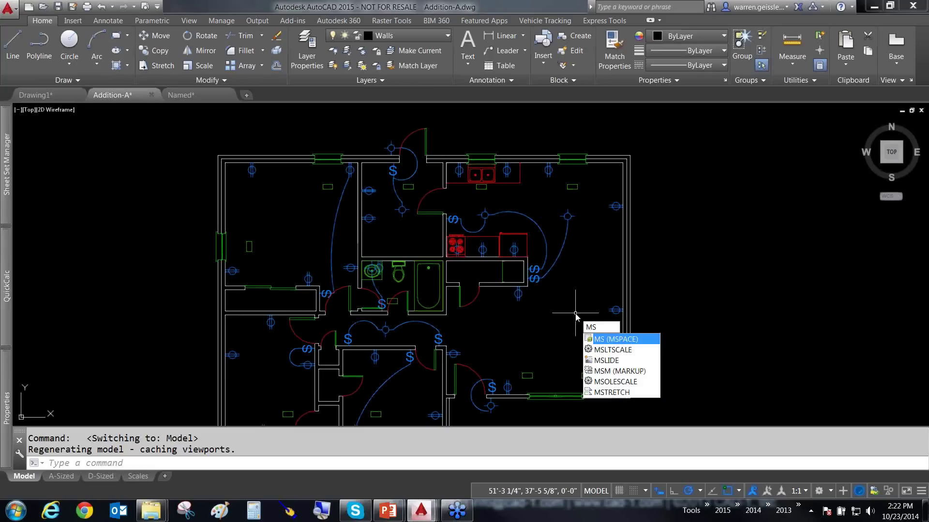
type("LTSCALE")
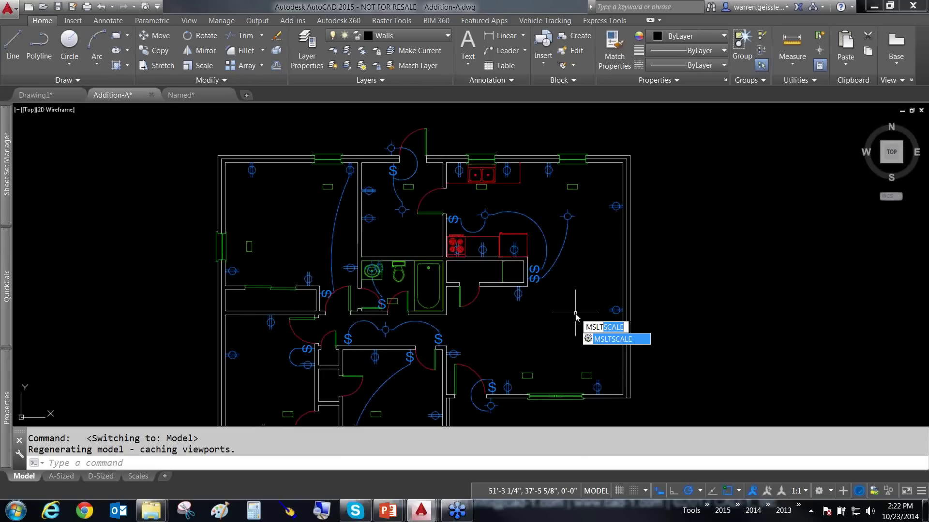
left_click(612, 340)
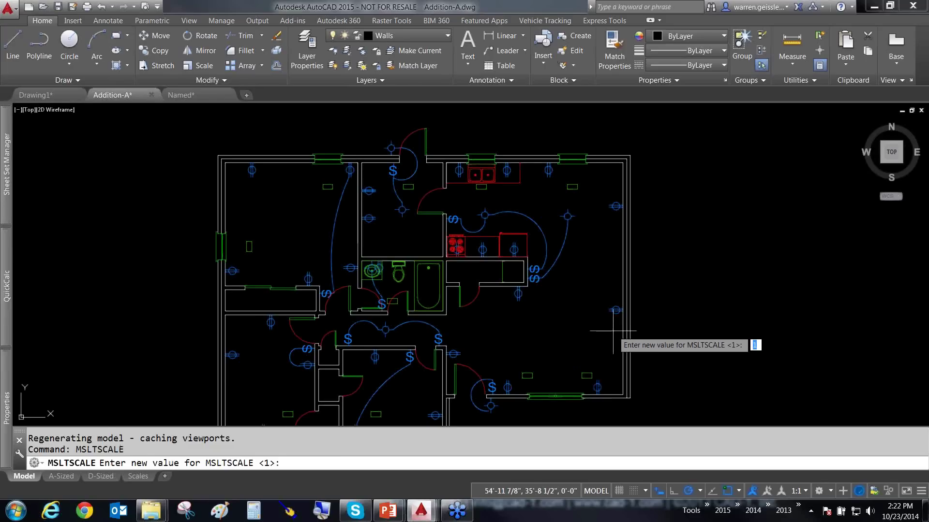
key("Escape")
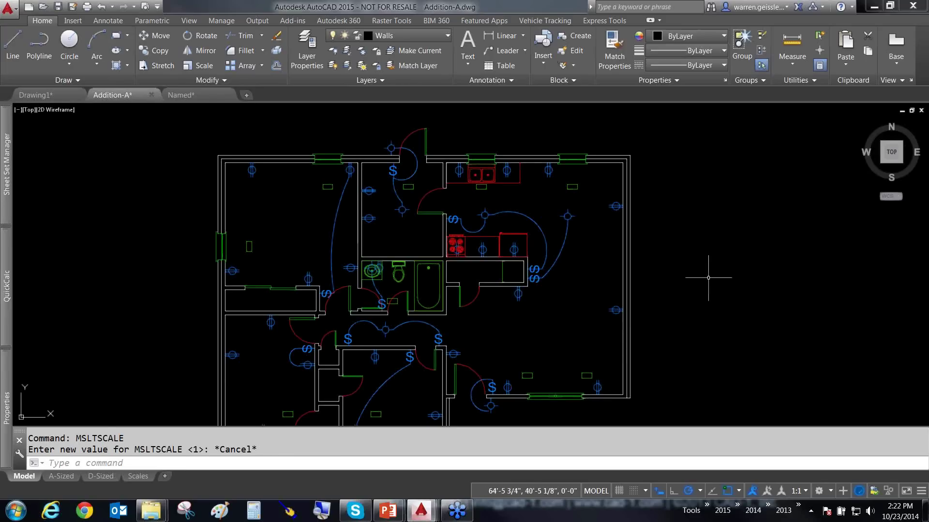
- Set the model space annotation scale to 1/4" = 1'-0" and regenerate the drawing
left_click_drag(697, 270, 792, 485)
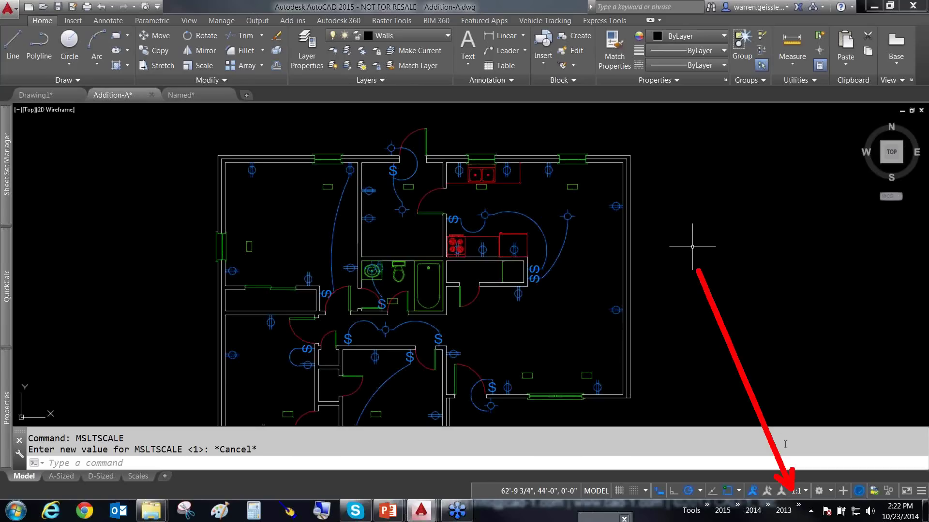
key("Escape")
left_click(805, 492)
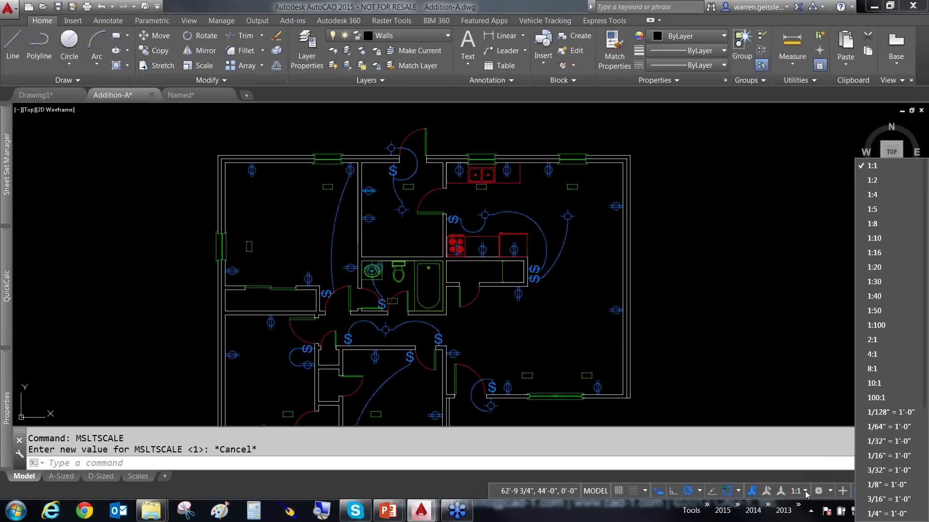
left_click(881, 514)
type("re")
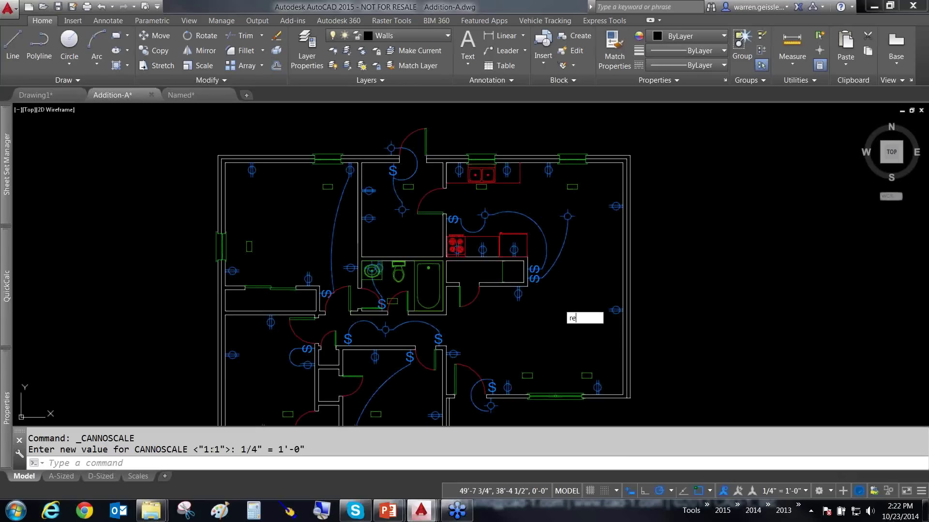
key("Return")
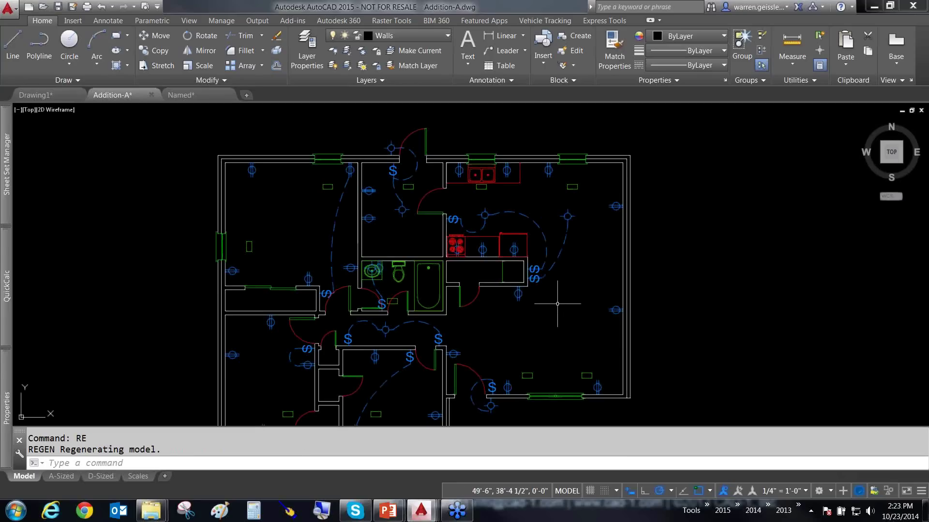
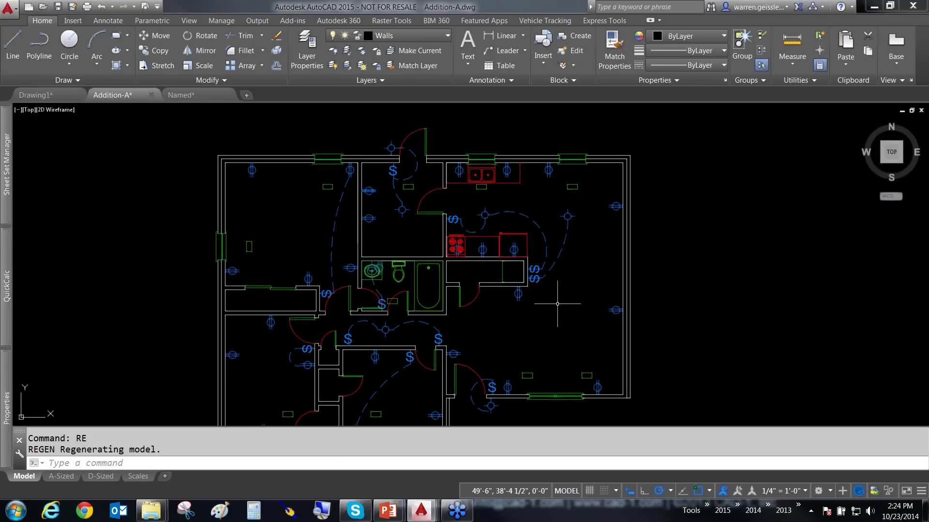
- Switch to the PowerPoint slide show, and return to the Addition-A drawing in AutoCAD
key("alt+Tab")
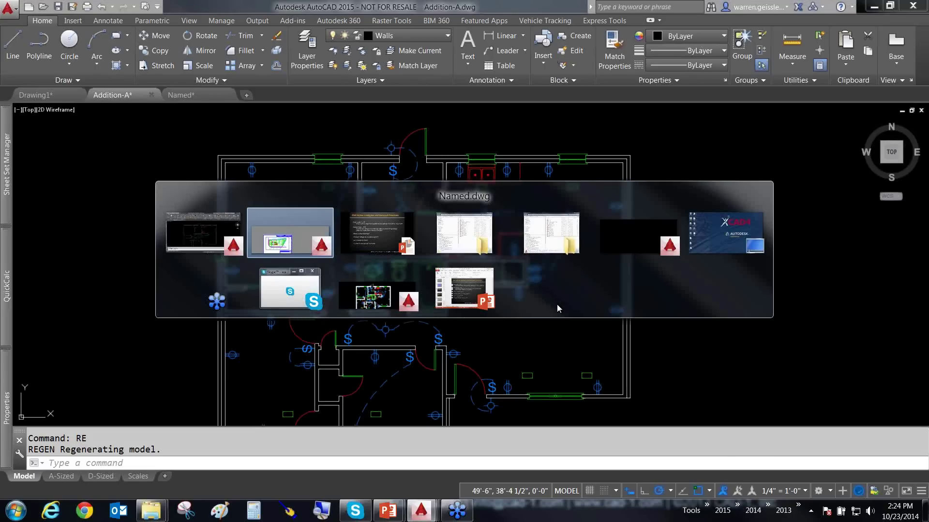
key("alt+Tab")
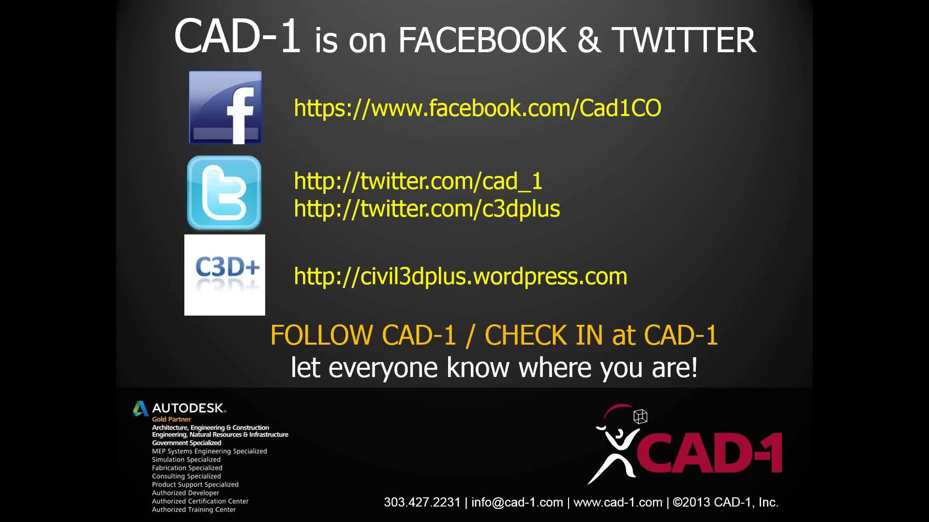
key("alt+Tab")
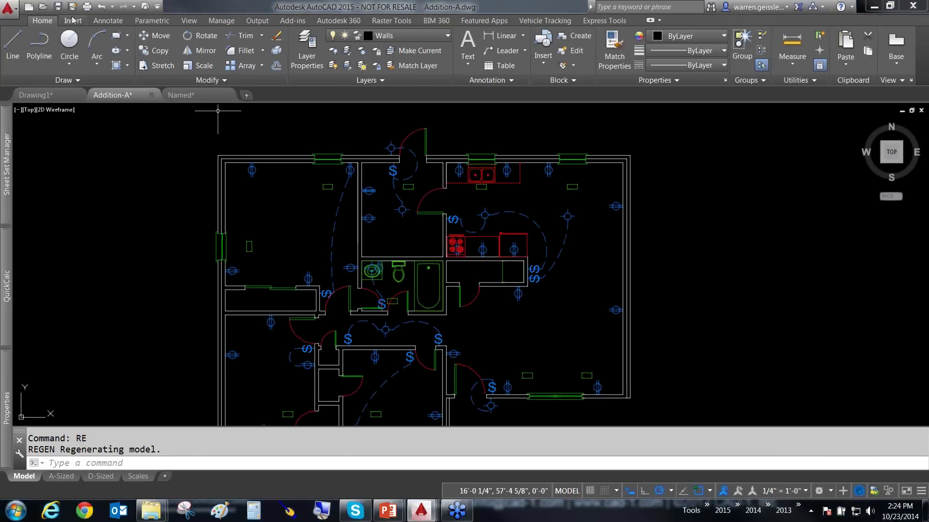
- Start a plot of model space and choose DWF6 ePlot.pc3 as the plotter
left_click(87, 7)
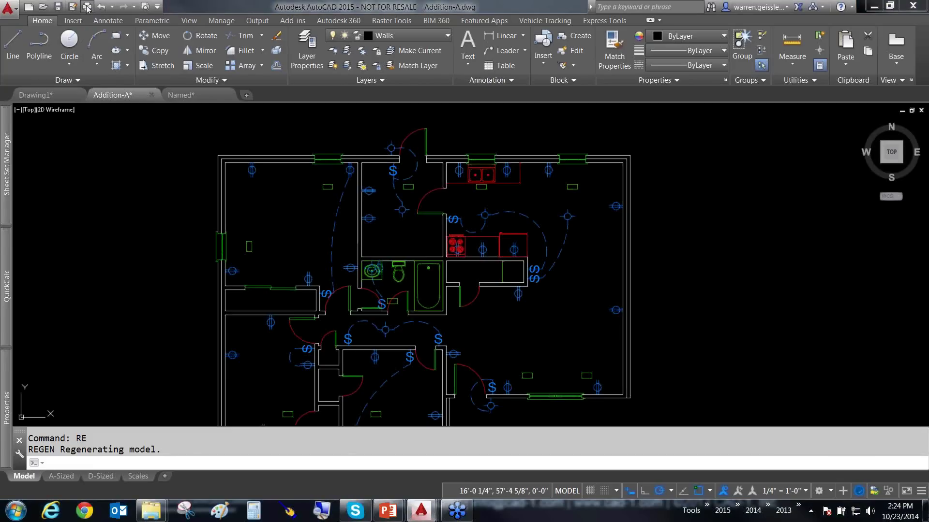
left_click(402, 165)
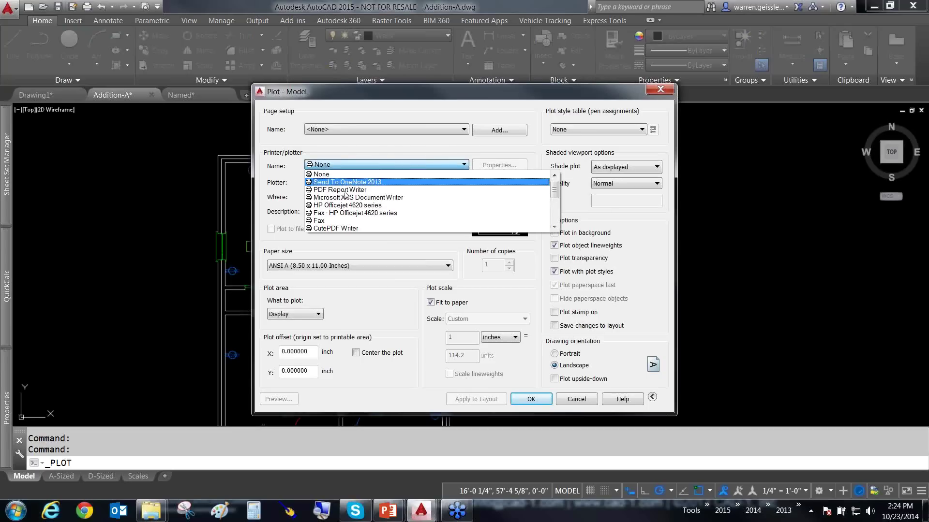
scroll(343, 198, "down", 2)
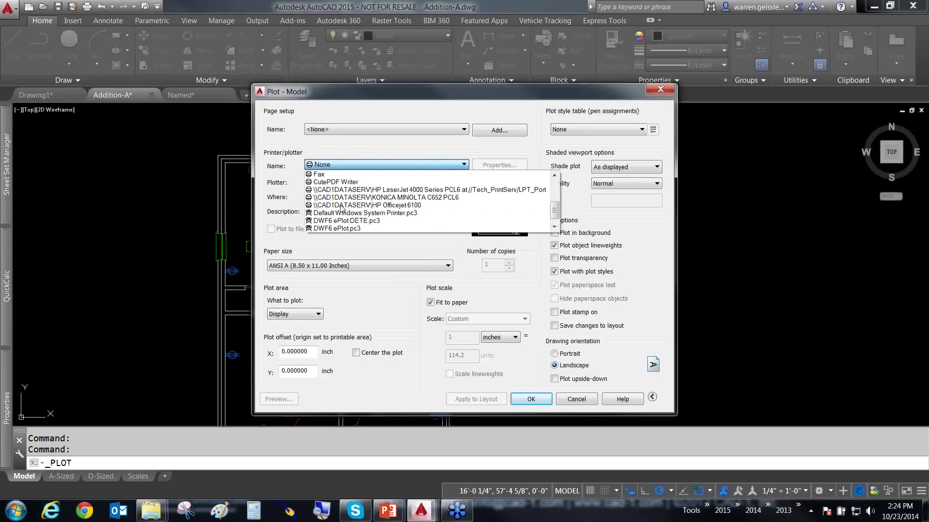
scroll(341, 208, "down", 1)
left_click(357, 206)
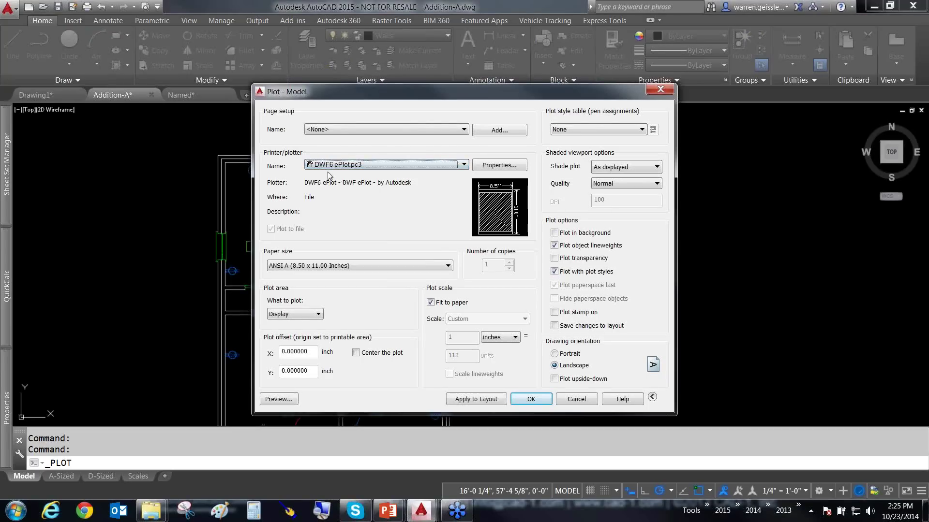
- Open the printable area settings of the standard ANSI A (8.50 x 11.00 Inches) paper size in the DWF6 ePlot.pc3 plotter configuration
left_click(507, 166)
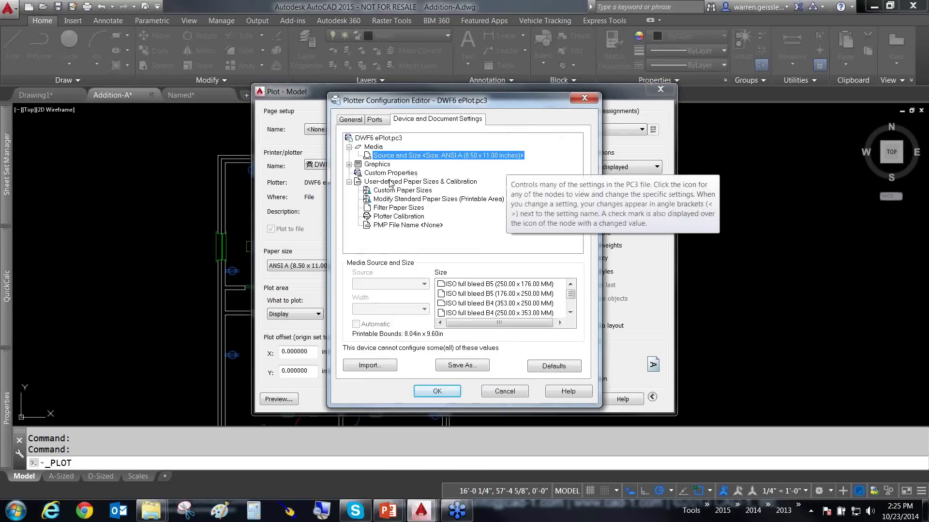
left_click(398, 191)
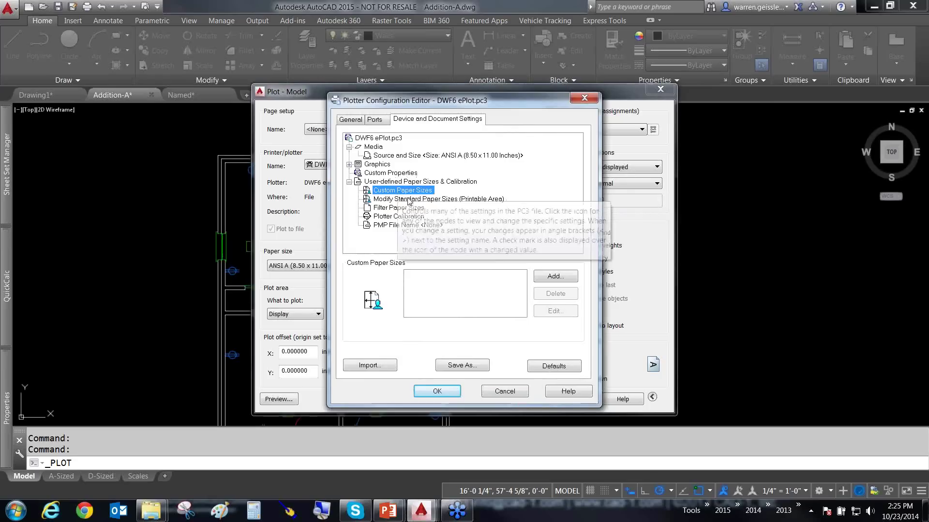
left_click(410, 199)
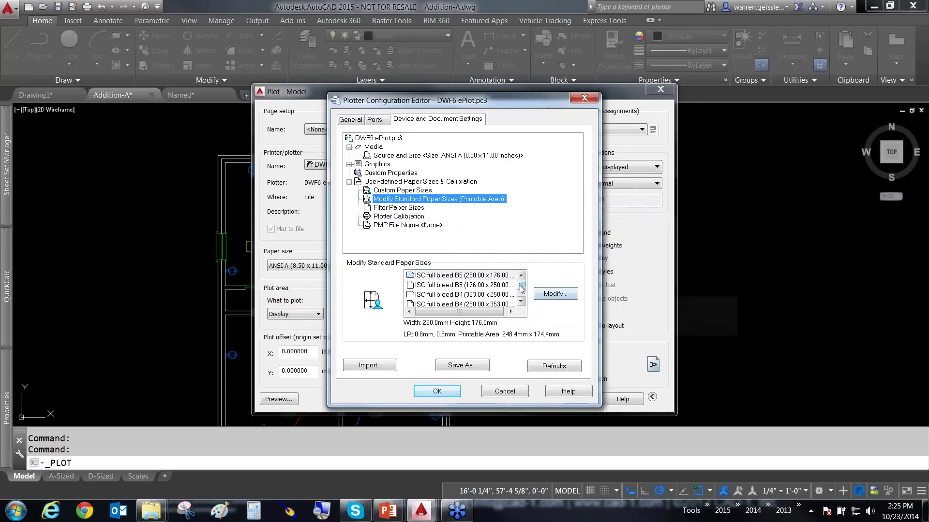
scroll(515, 297, "down", 5)
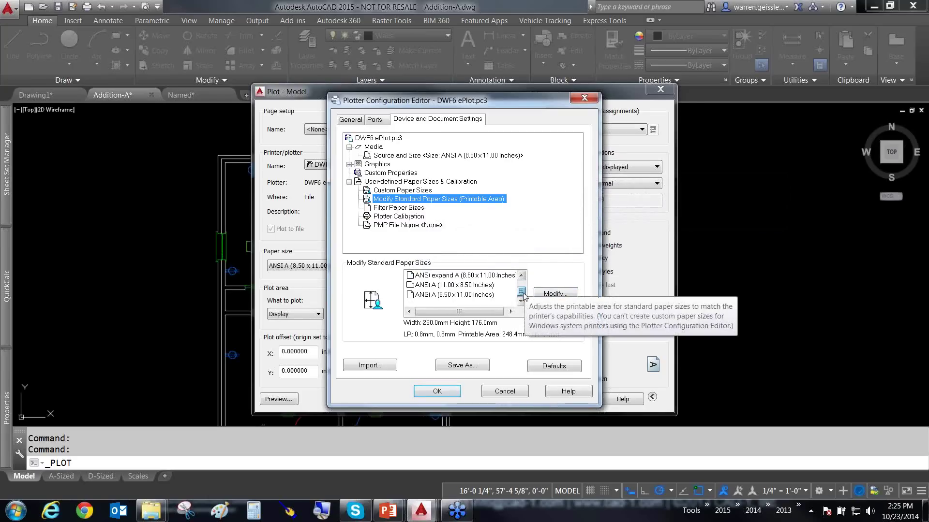
left_click(479, 295)
left_click(552, 295)
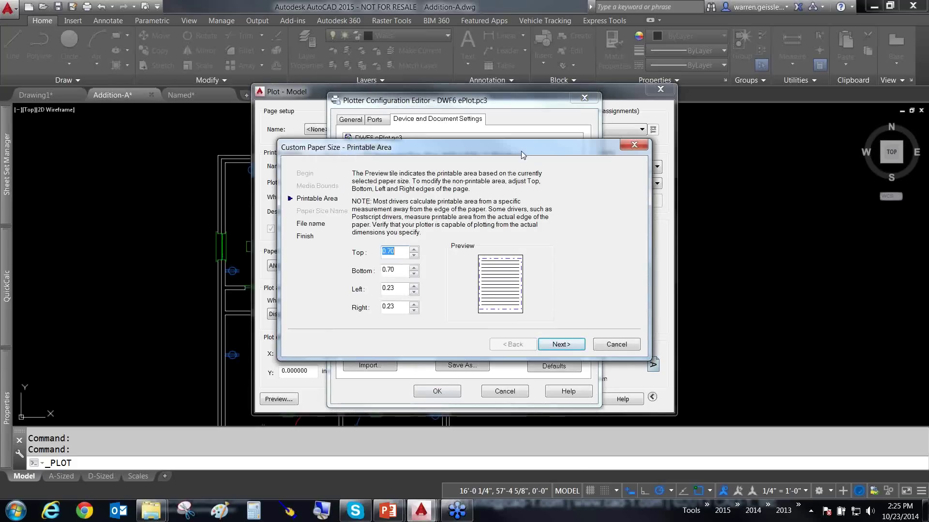
- Review the printable area margins of the ANSI A sheet, and cancel out of the plotter configuration and plot
left_click_drag(537, 154, 770, 185)
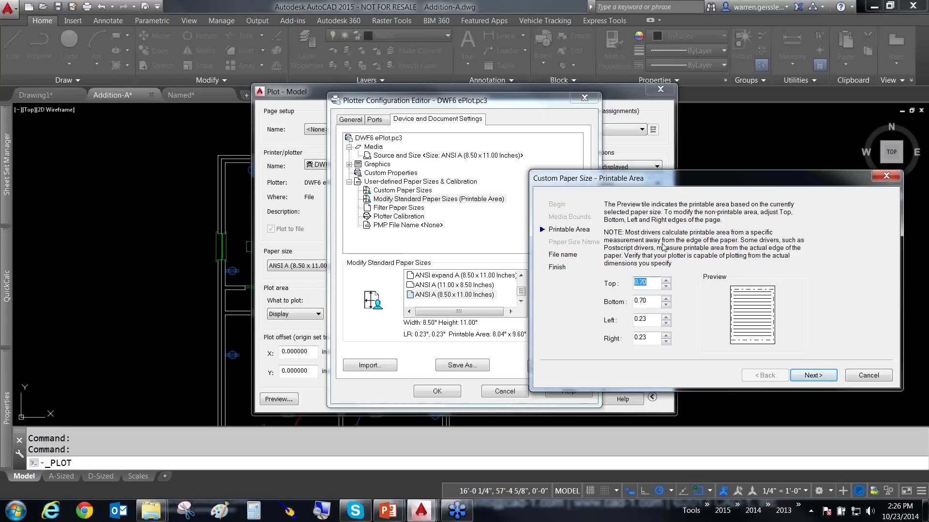
left_click_drag(665, 217, 650, 273)
left_click(876, 379)
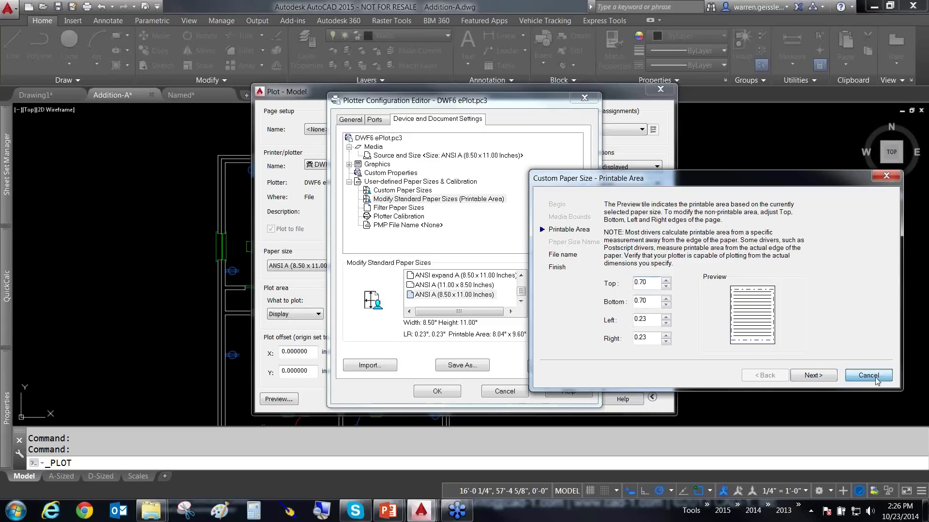
left_click(504, 392)
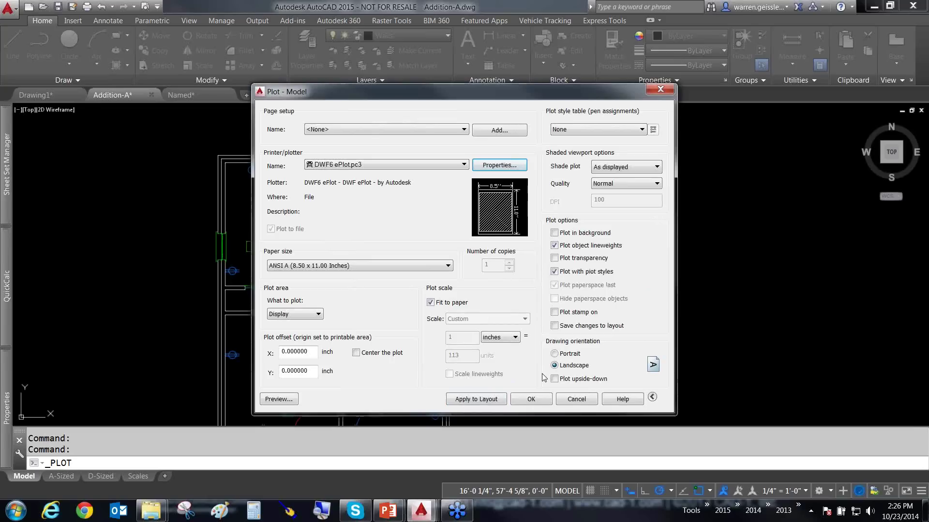
left_click(576, 400)
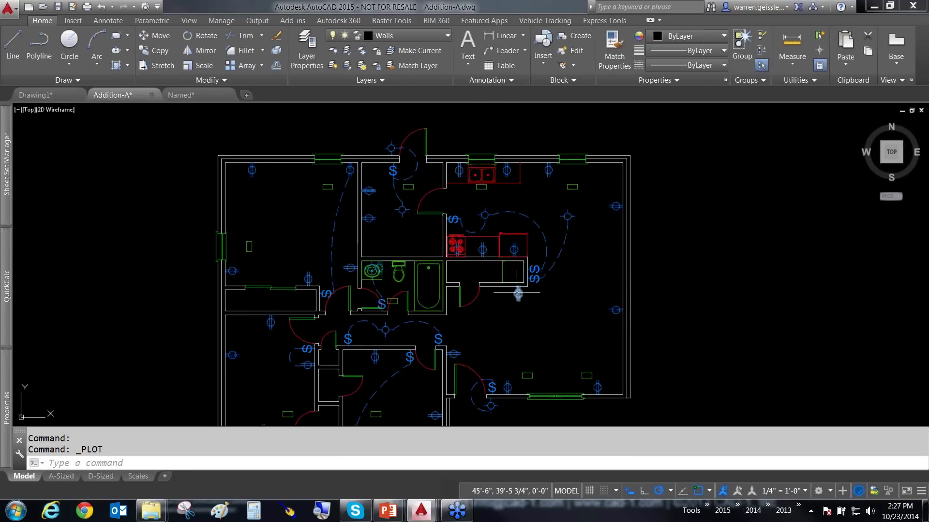
- Open the OUTLET block below the kitchen wall in the Block Editor
scroll(517, 293, "up", 10)
double_click(567, 289)
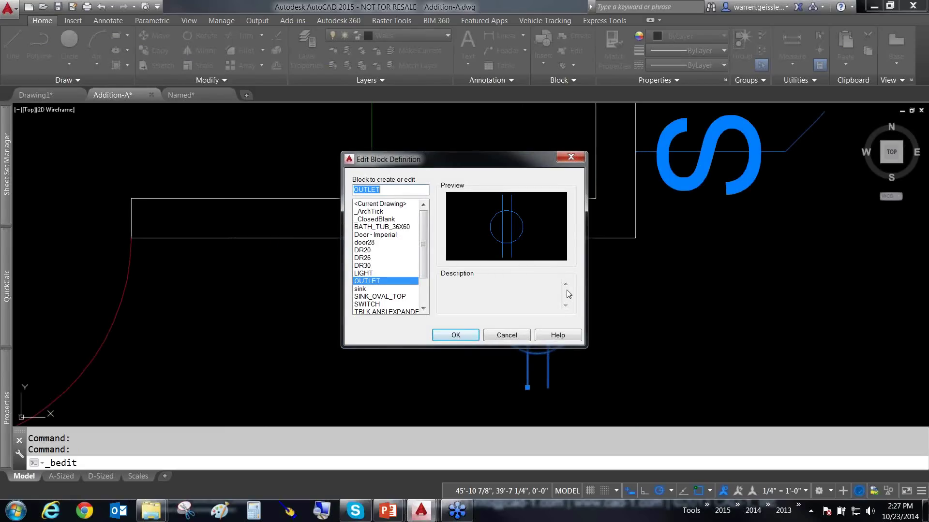
left_click(455, 337)
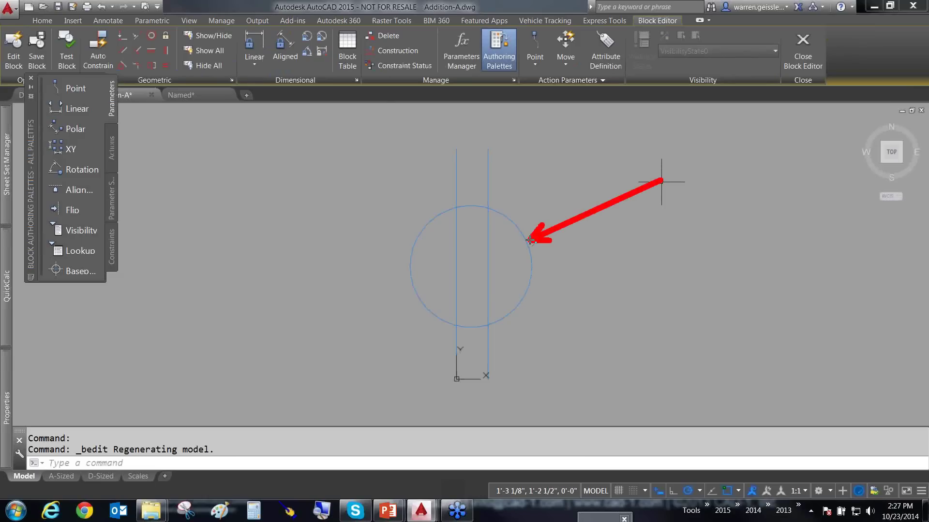
- Override the color of all the OUTLET block's geometry with yellow 241,235,31
left_click(43, 21)
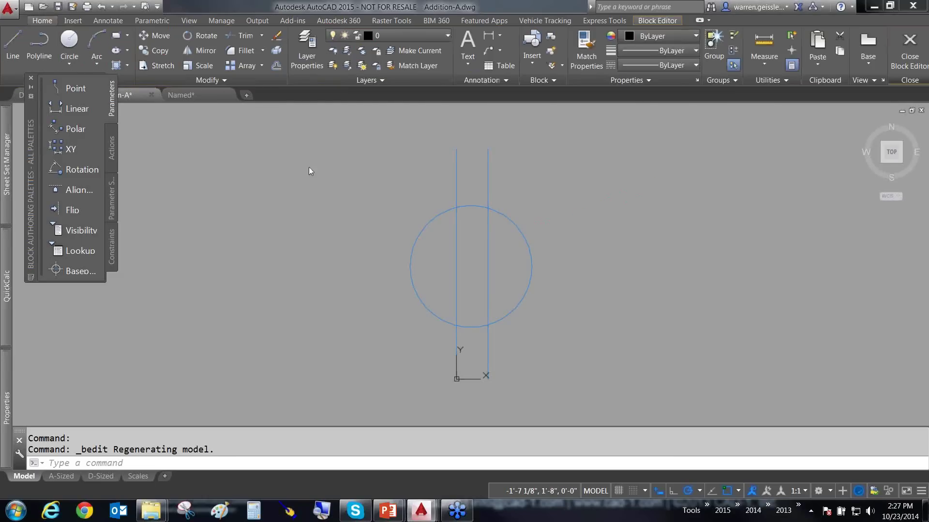
left_click(584, 189)
left_click(405, 265)
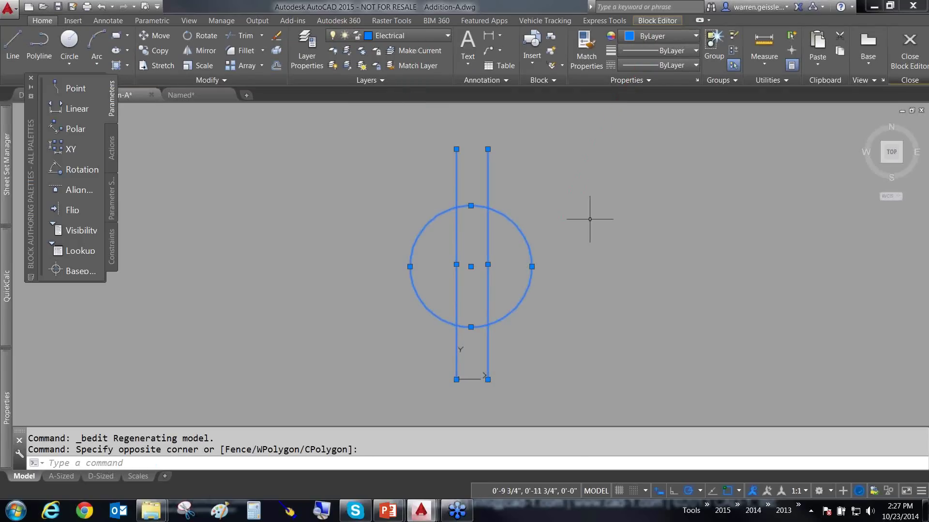
left_click(643, 37)
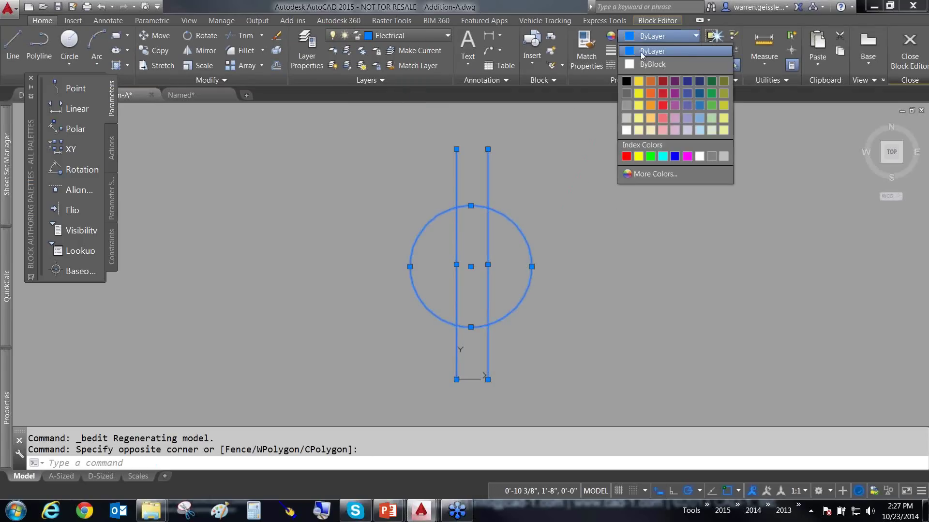
left_click(637, 94)
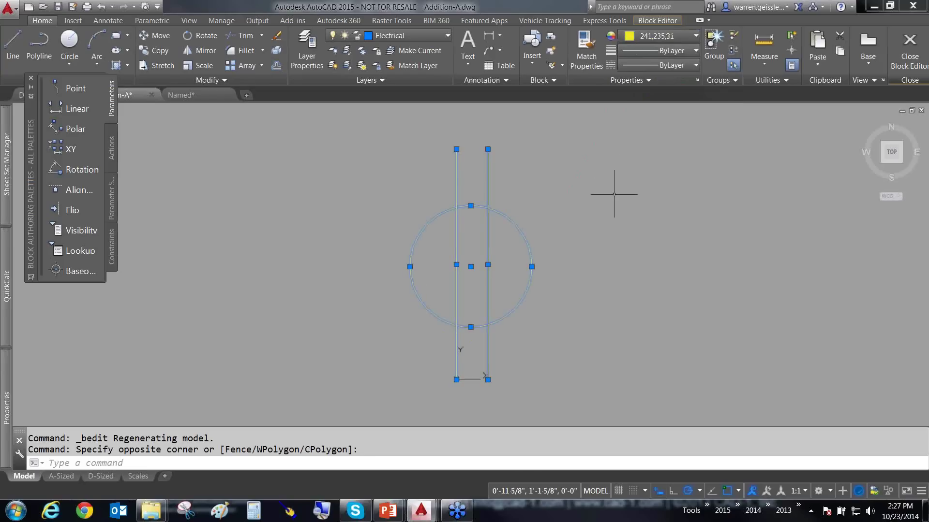
key("Escape")
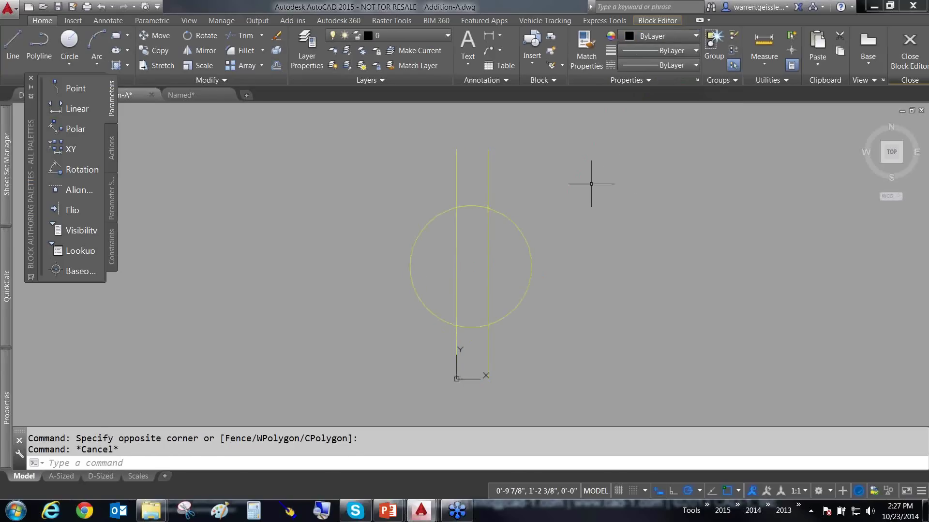
- Undo the last color change, check the layer of the circle and adjacent line, and close the Block Editor discarding the changes
key("ctrl+z")
left_click(541, 198)
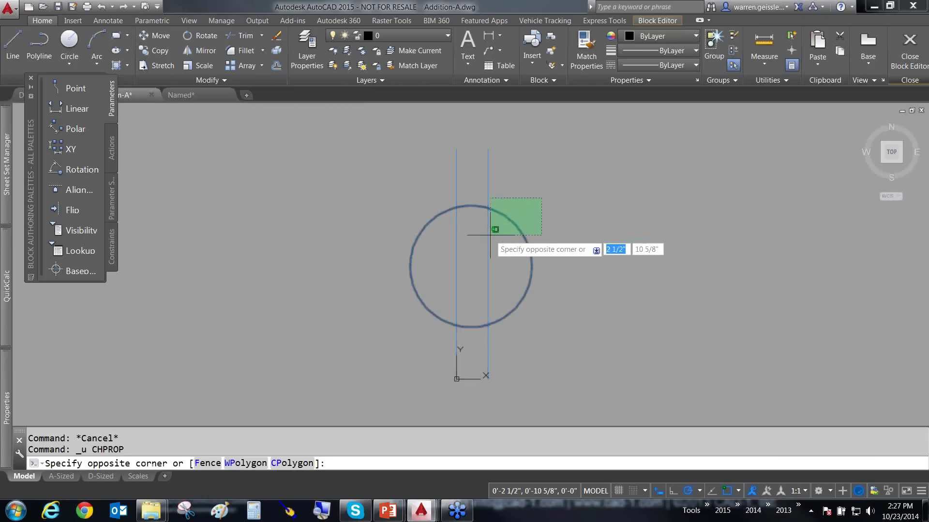
left_click(490, 235)
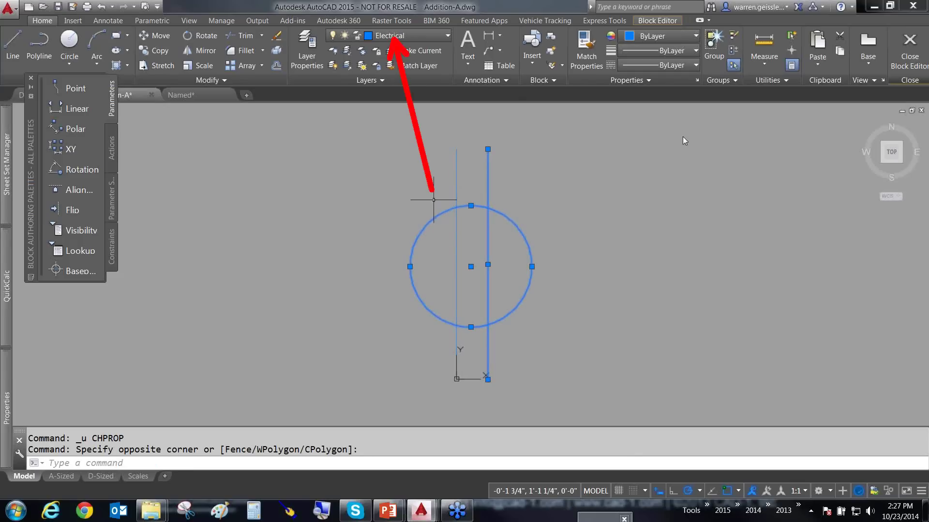
left_click(909, 54)
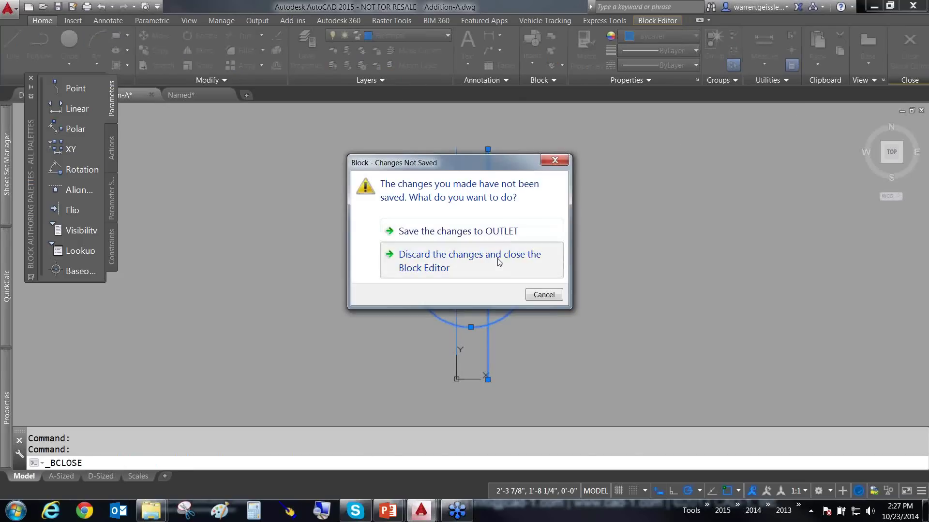
left_click(442, 257)
- Move the OUTLET block reference below the wall to the Border layer
left_click(635, 279)
left_click(478, 326)
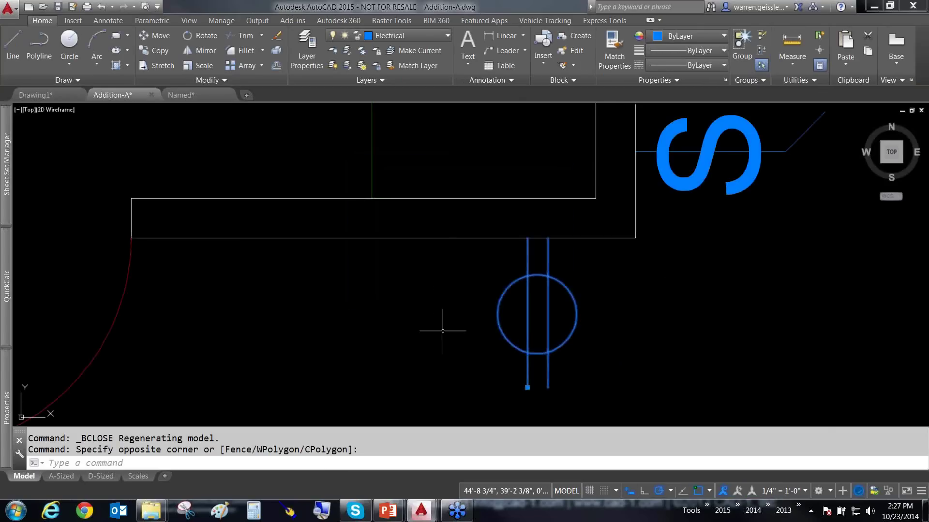
left_click(396, 34)
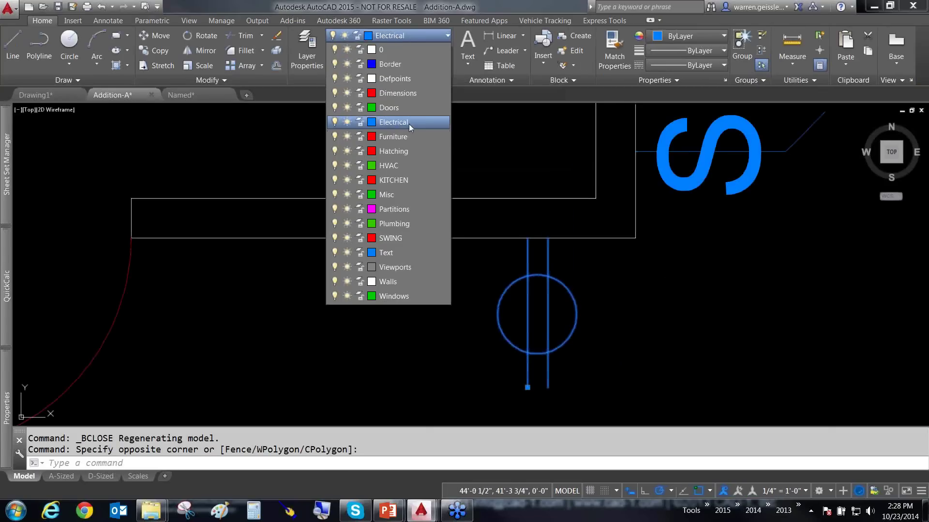
left_click(407, 65)
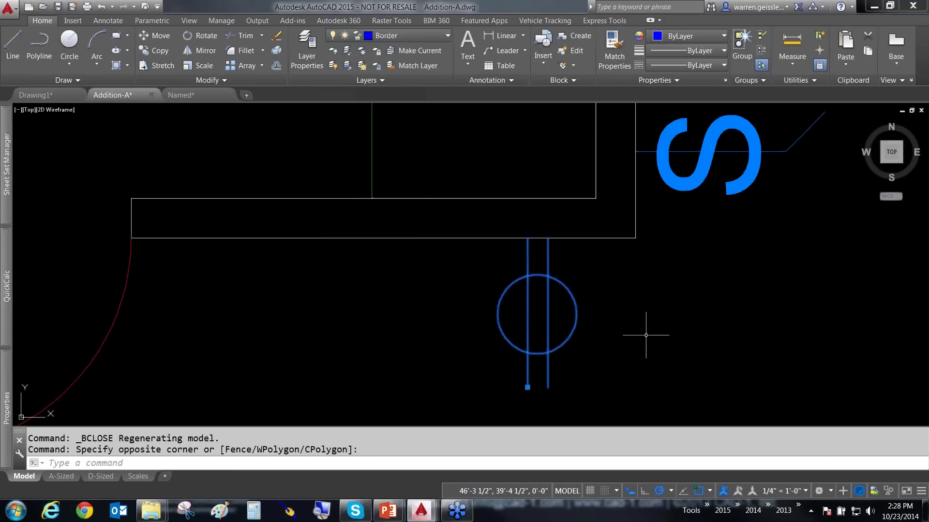
key("Escape")
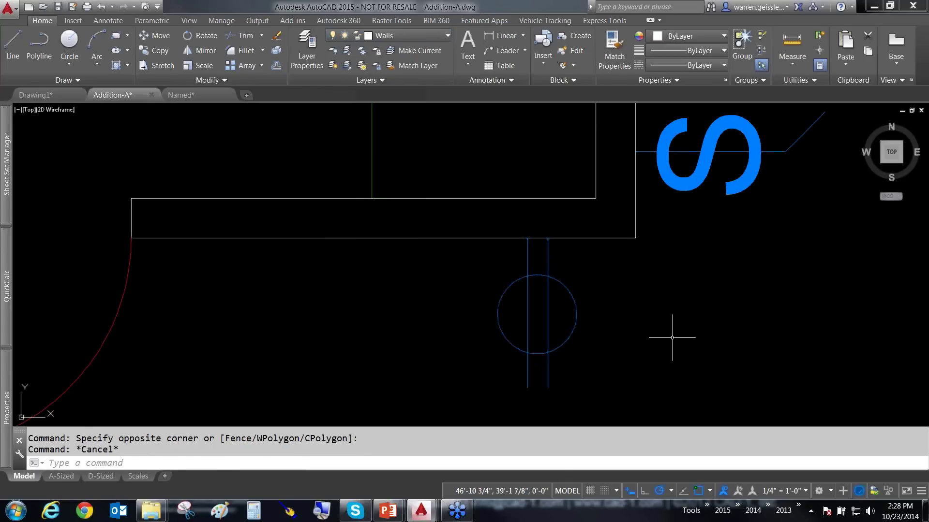
- Reopen the OUTLET block in the Block Editor, check the layer and color of its geometry, and close the editor
mouse_move(568, 290)
left_click(547, 274)
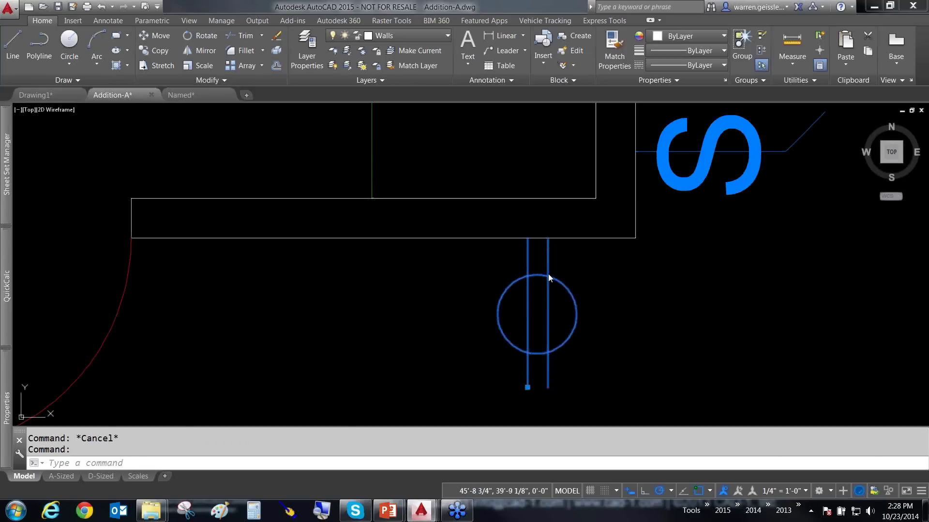
double_click(547, 273)
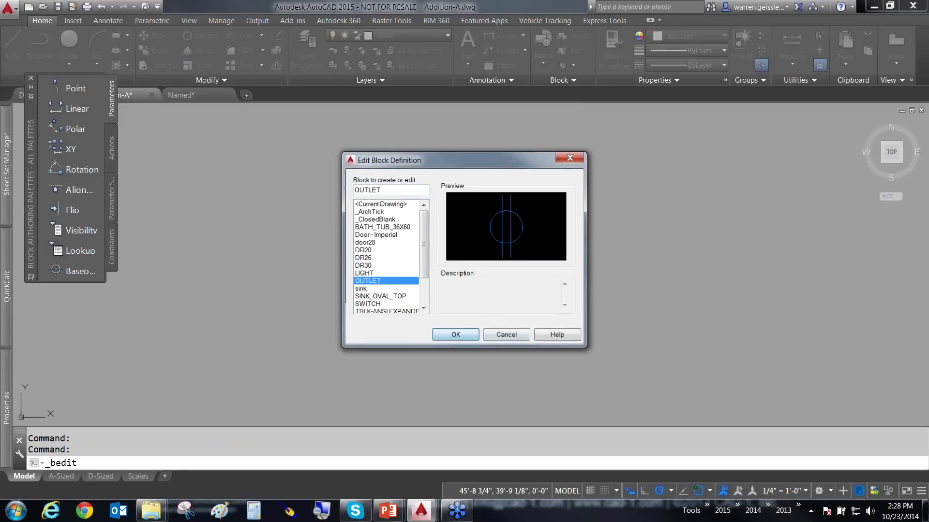
key("Return")
left_click(601, 195)
left_click(406, 265)
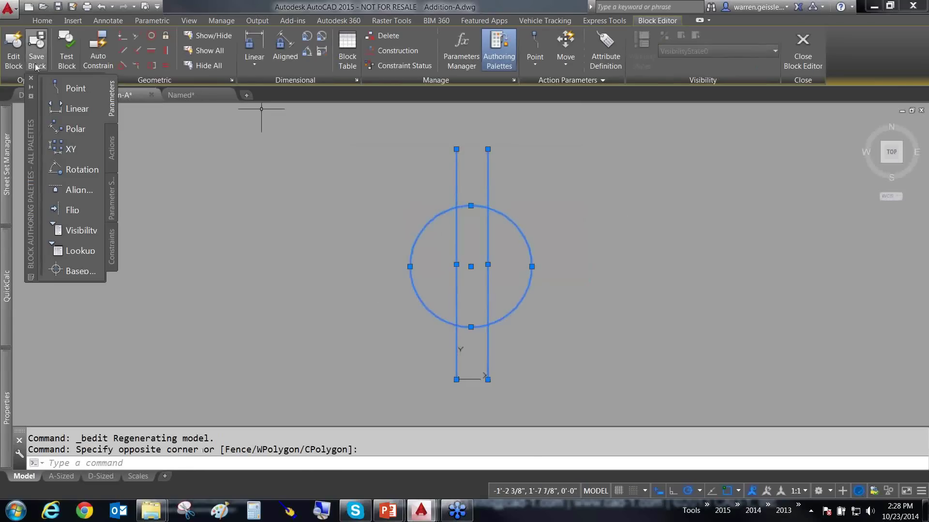
left_click(47, 22)
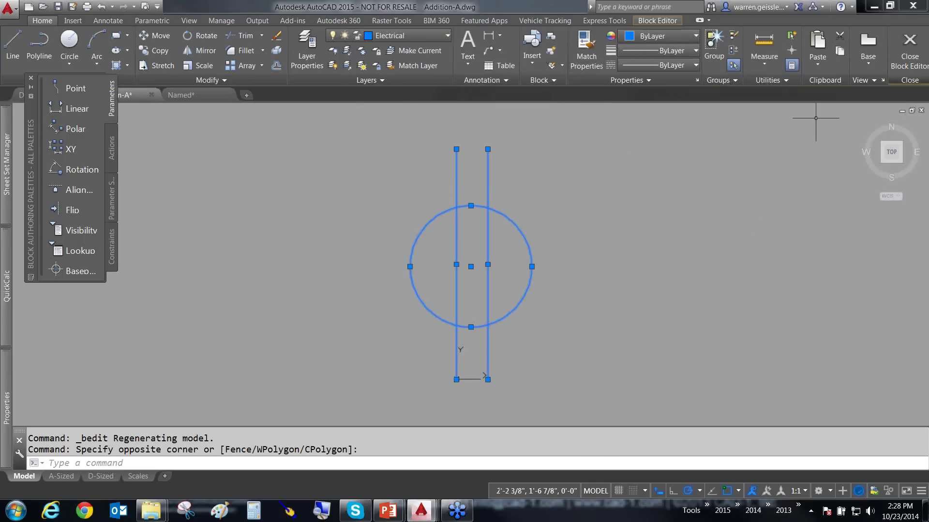
key("Escape")
left_click(910, 48)
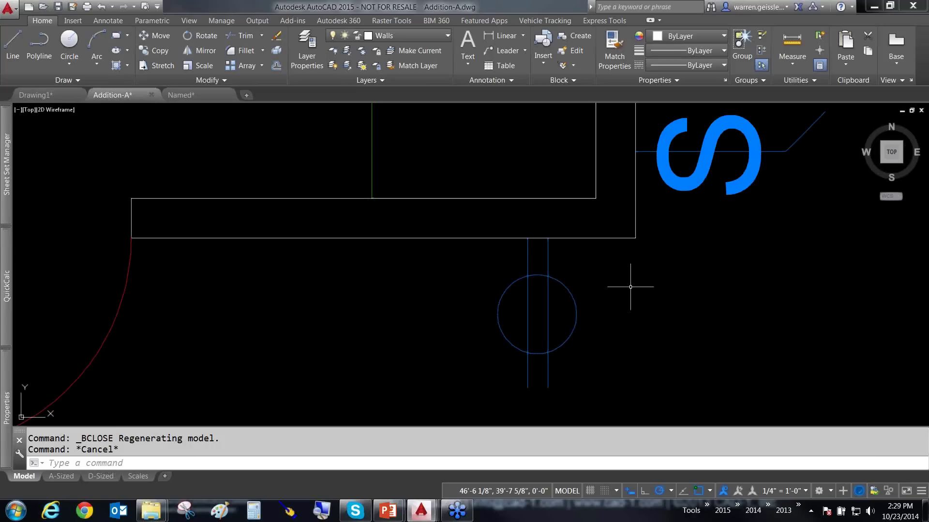
- Start a plot of model space and assign the monochrome.ctb plot style table to all layouts
left_click(87, 7)
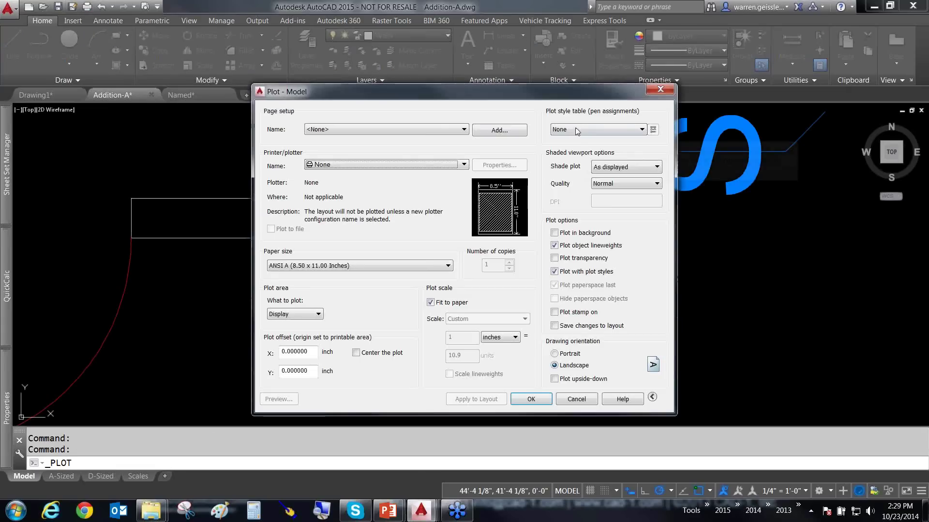
left_click(579, 130)
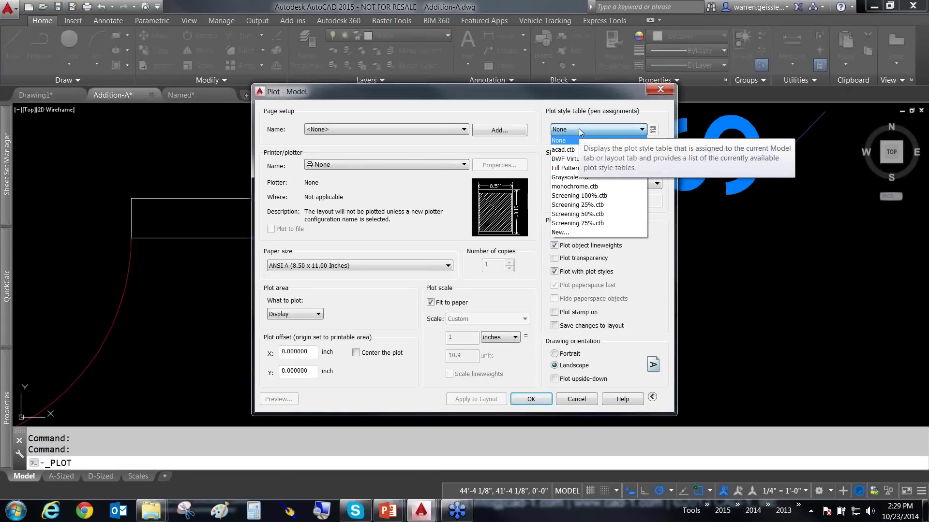
left_click(586, 187)
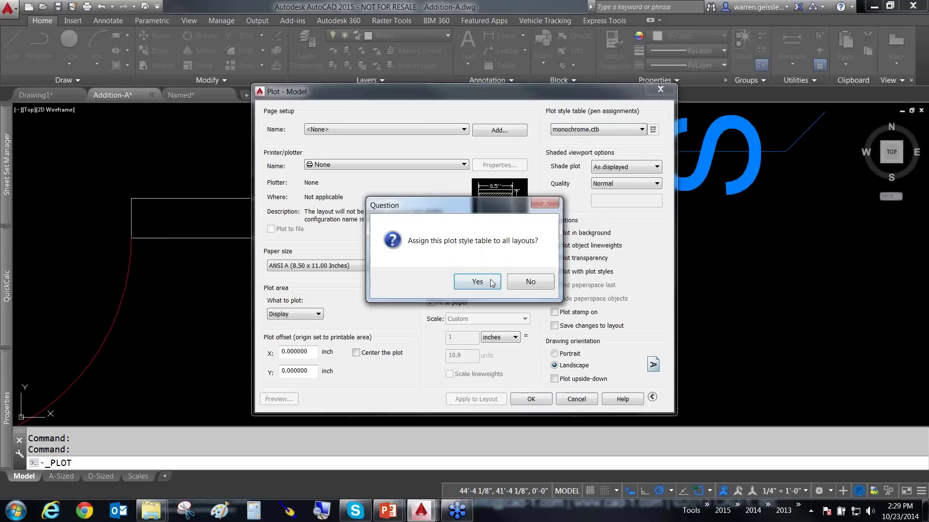
left_click(487, 281)
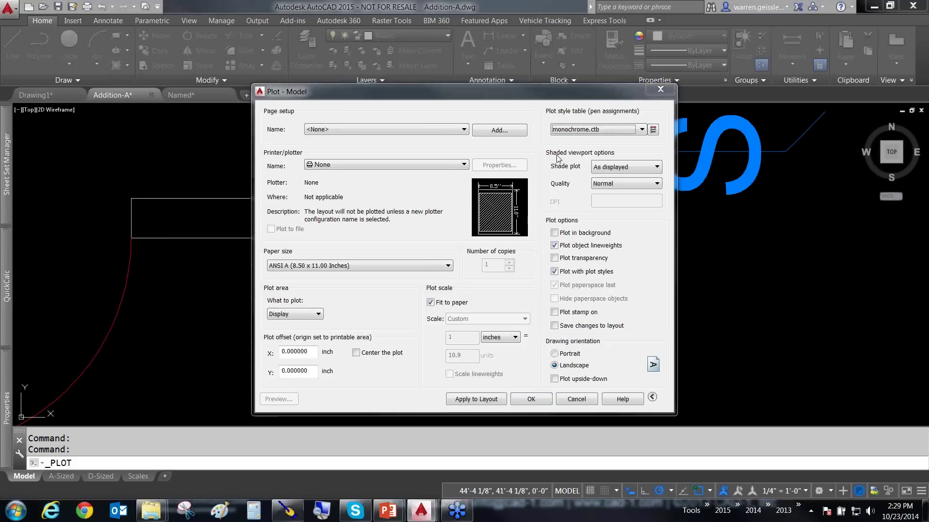
- Look through the list of available printers and plotters for the model space plot
left_click(448, 165)
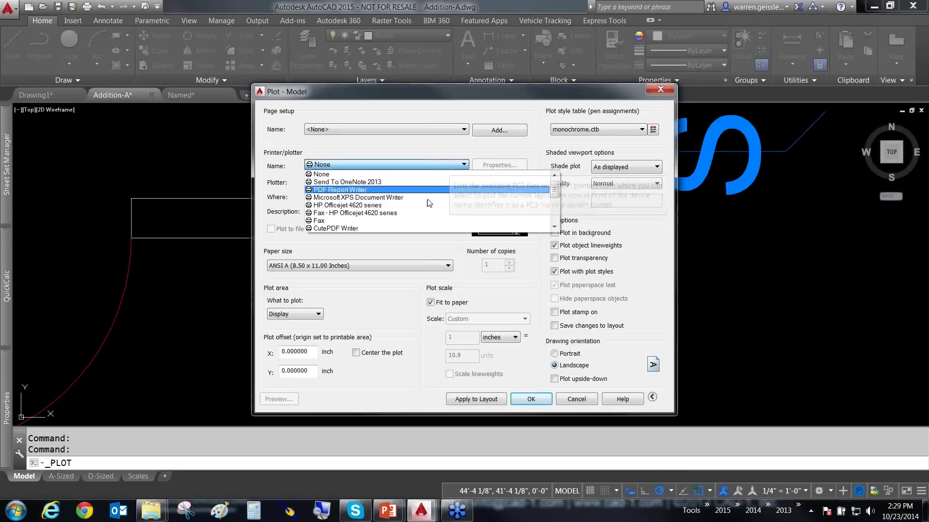
left_click(419, 253)
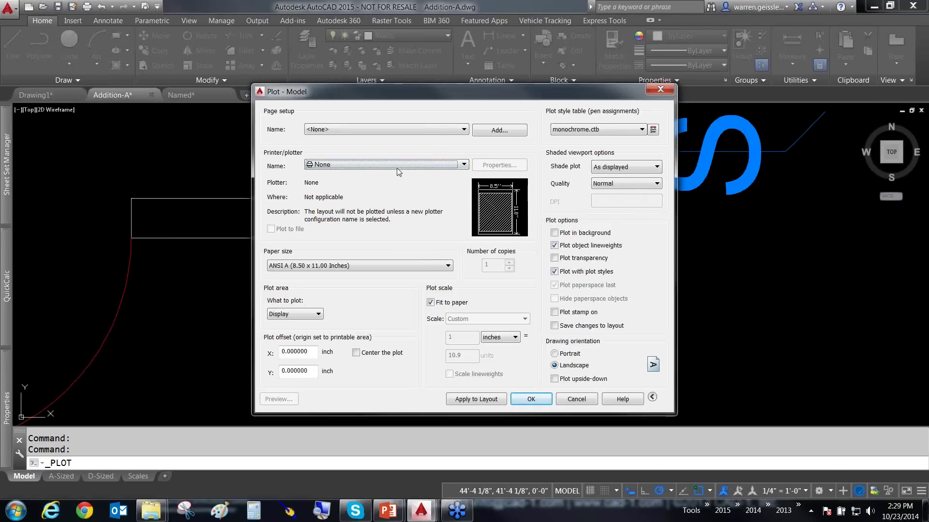
left_click(354, 164)
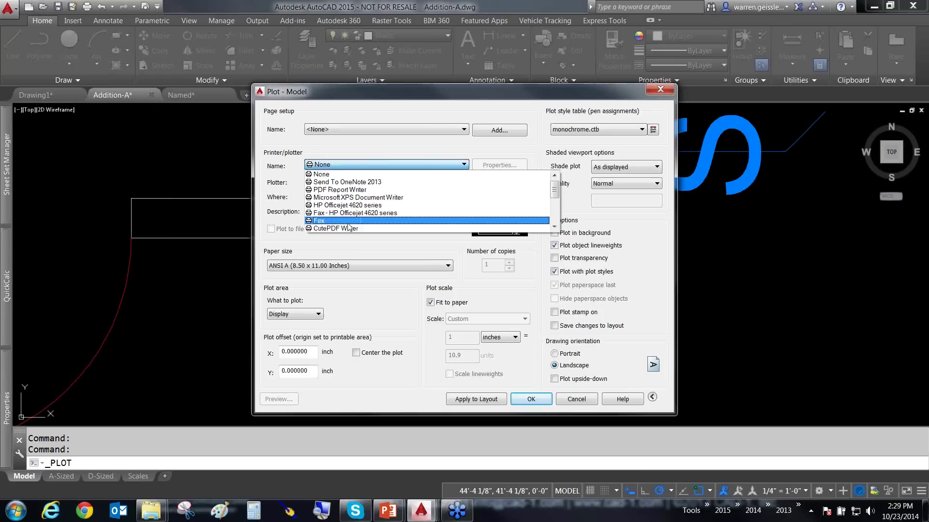
left_click(352, 245)
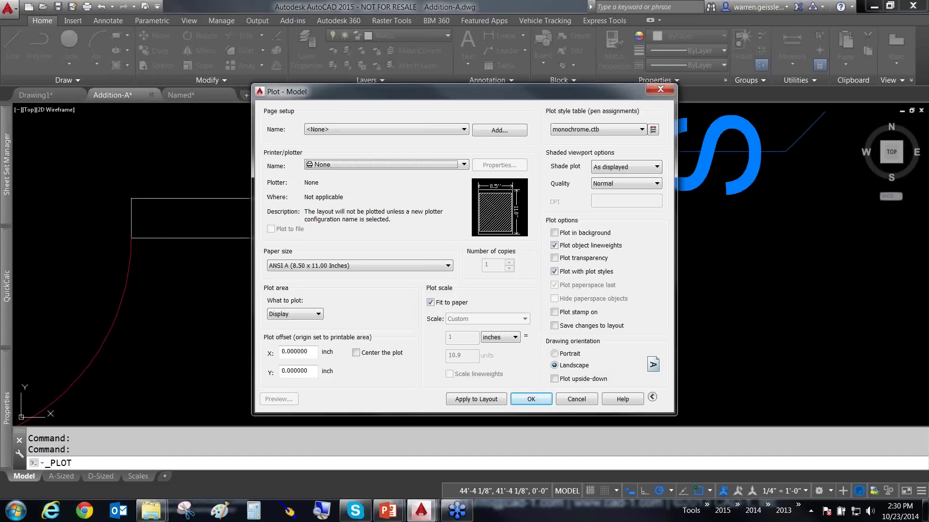
- Review the installed printers in Windows Devices and Printers, close that window, and cancel the model space plot
left_click(14, 509)
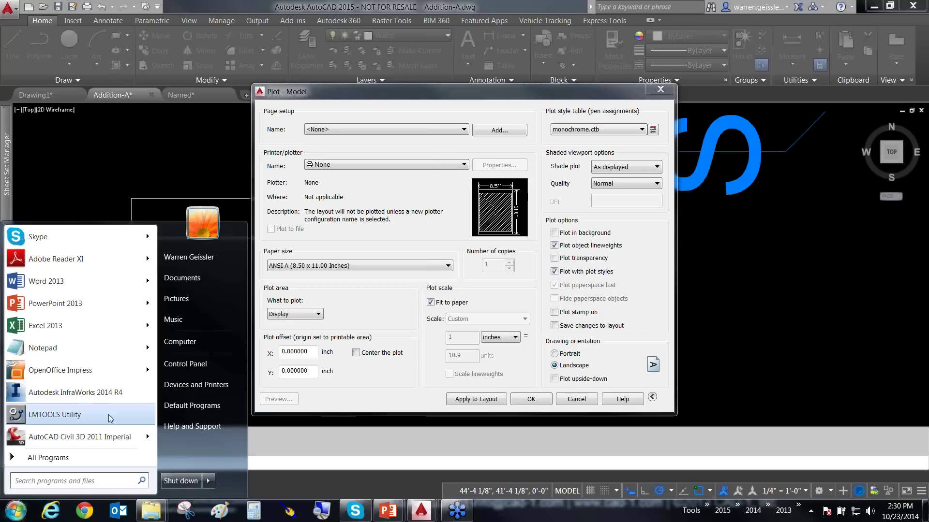
left_click(192, 386)
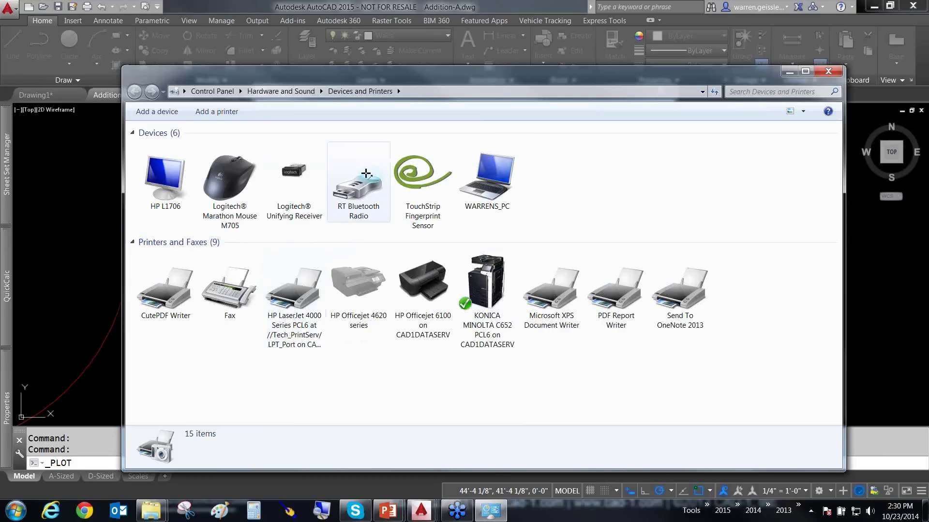
left_click_drag(367, 172, 305, 280)
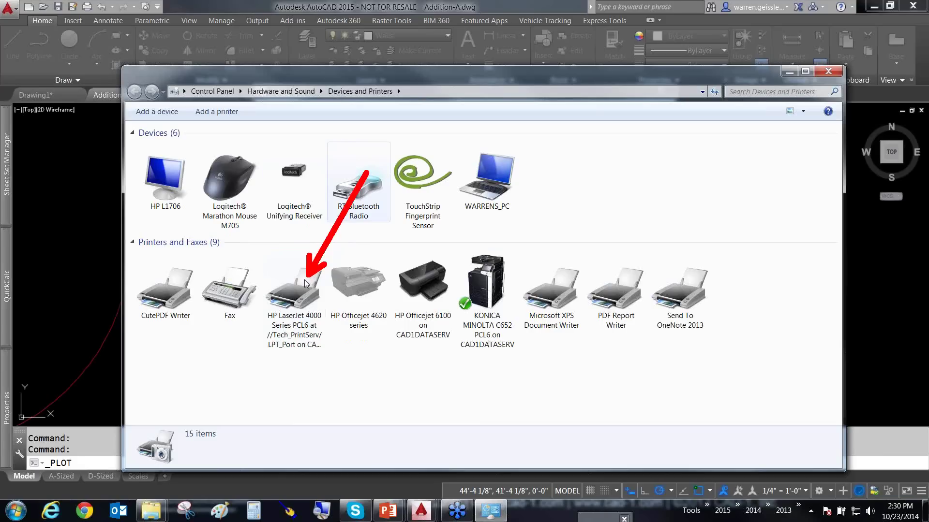
key("Escape")
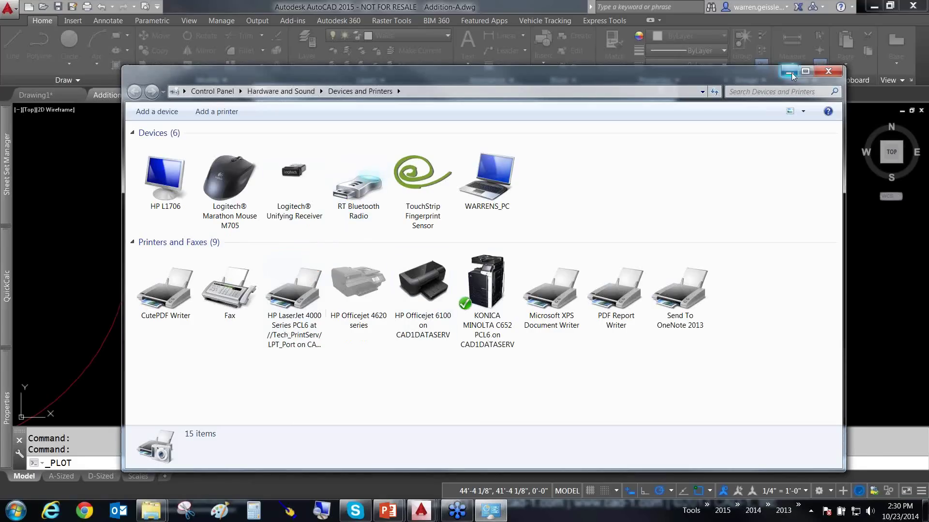
left_click(828, 72)
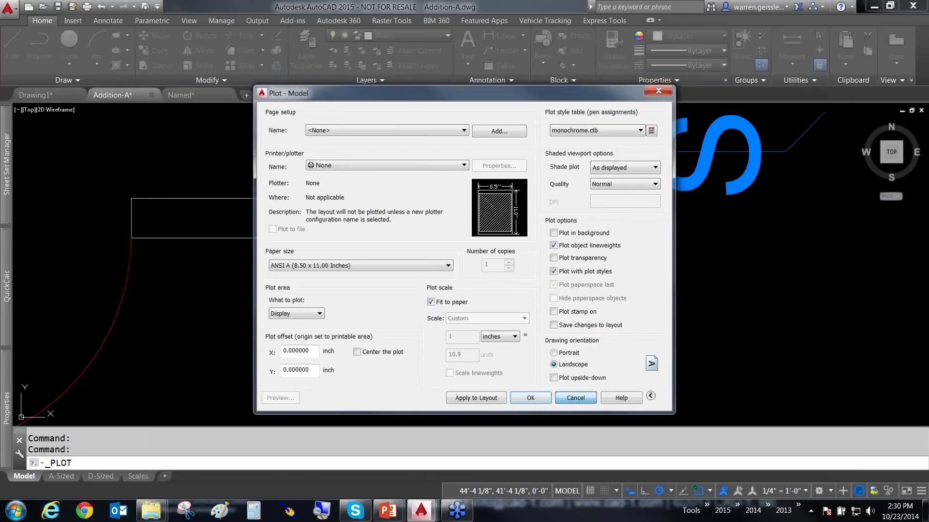
left_click(576, 399)
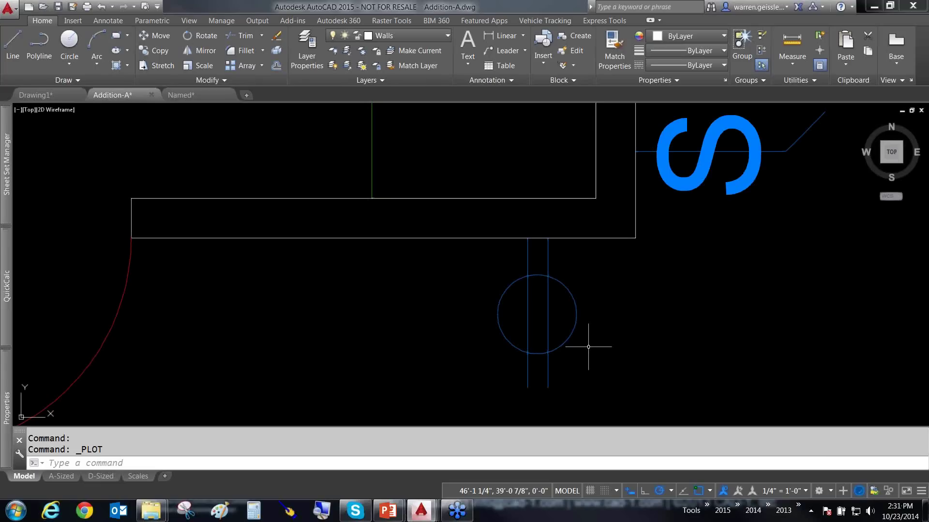
- View the Scales layout, return to model space, and check the current annotation scale
left_click(139, 476)
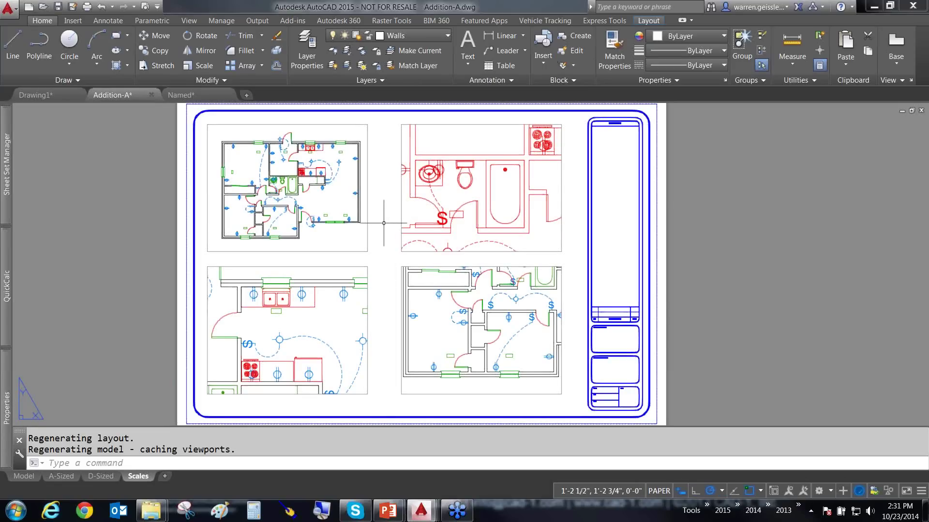
left_click(28, 478)
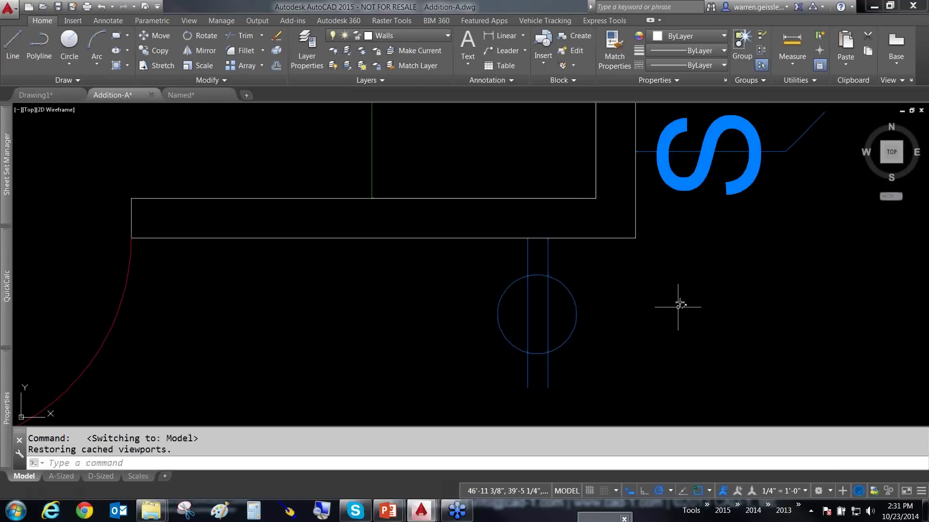
mouse_move(670, 263)
left_mouse_down()
mouse_move(747, 465)
mouse_move(801, 489)
left_mouse_up()
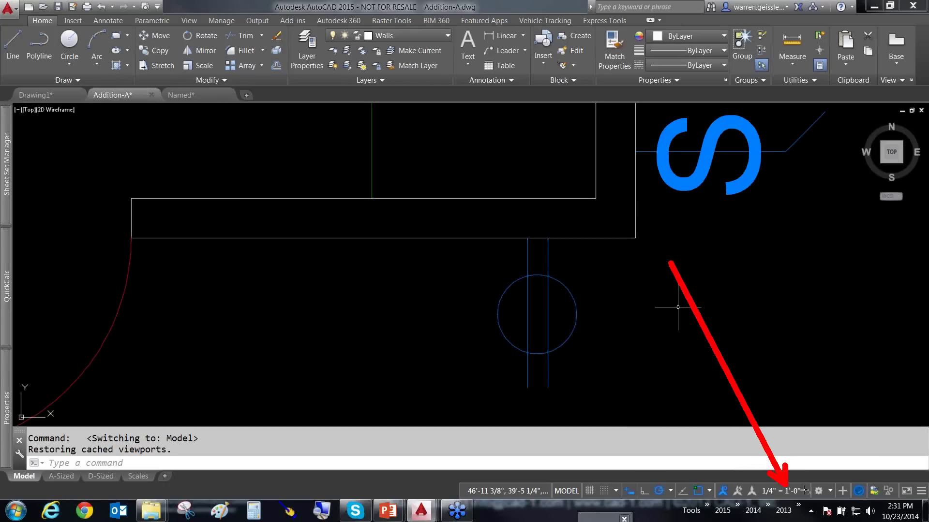
key("Escape")
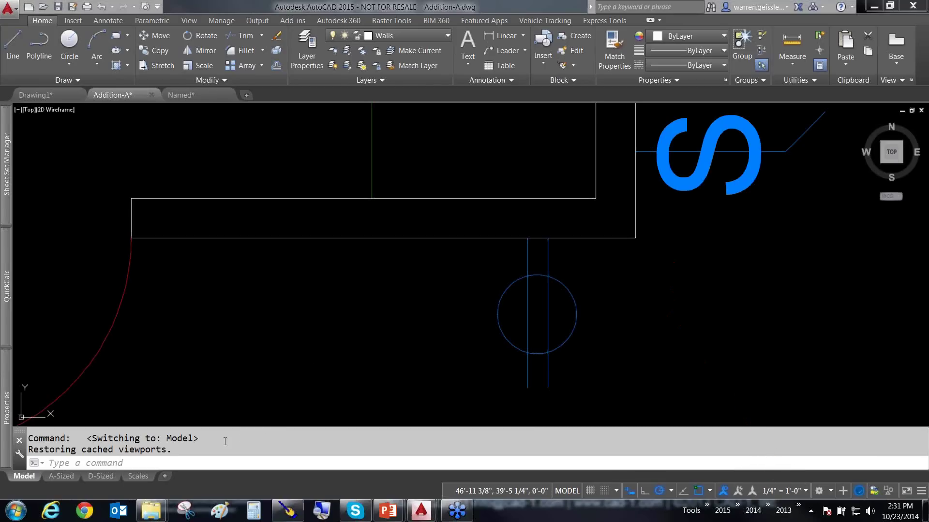
- Activate the bathroom viewport on the Scales layout, check its viewport scale, and return to paper space
left_click(130, 477)
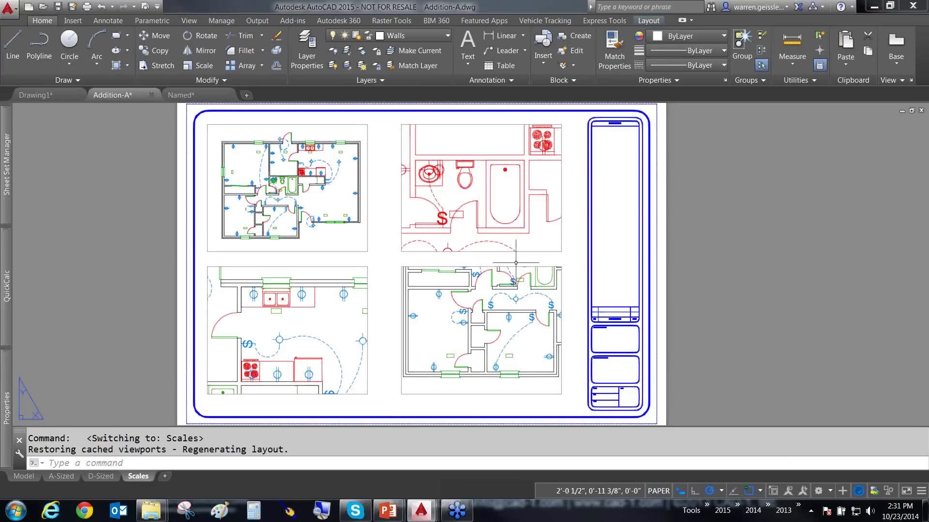
double_click(503, 204)
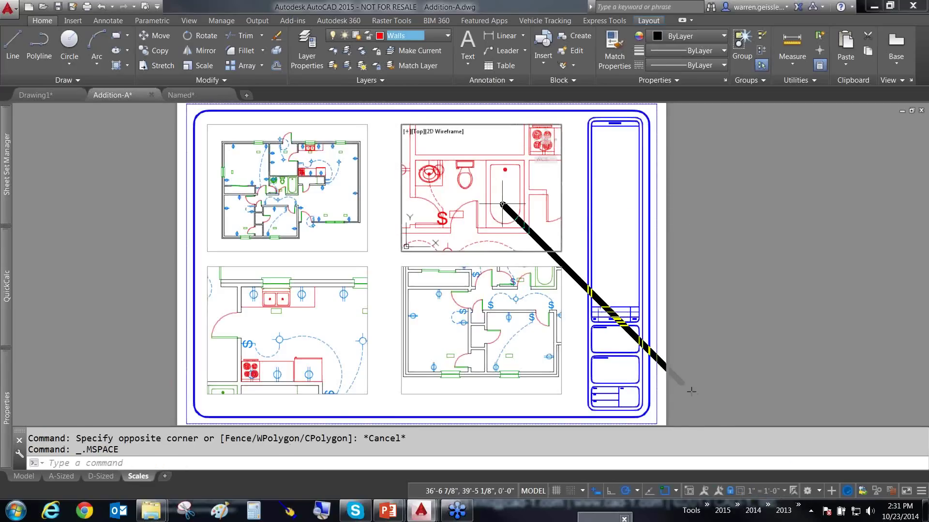
left_click_drag(692, 391, 747, 486)
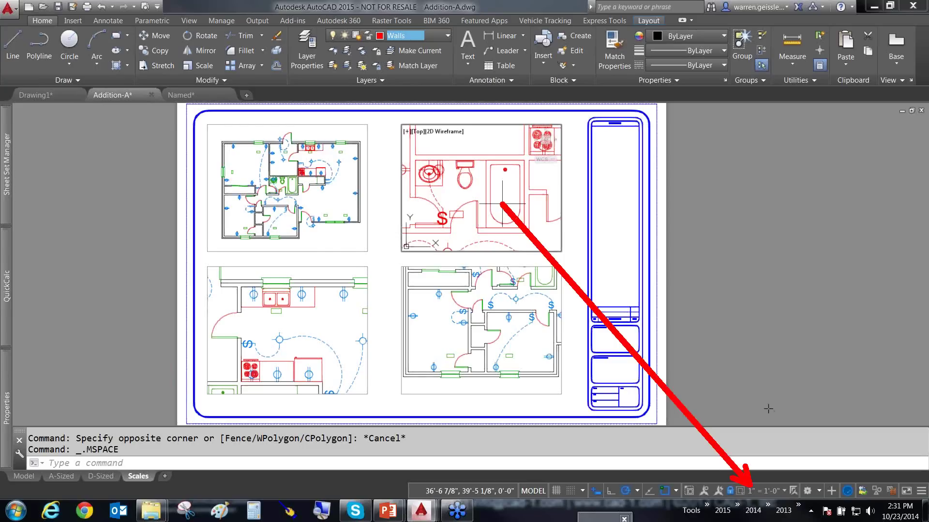
key("Escape")
double_click(757, 367)
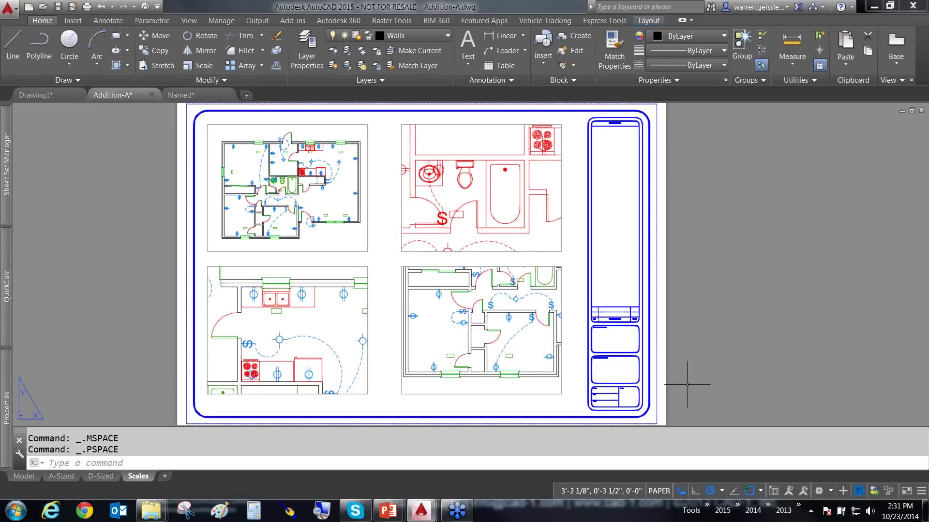
mouse_move(376, 510)
left_click(85, 516)
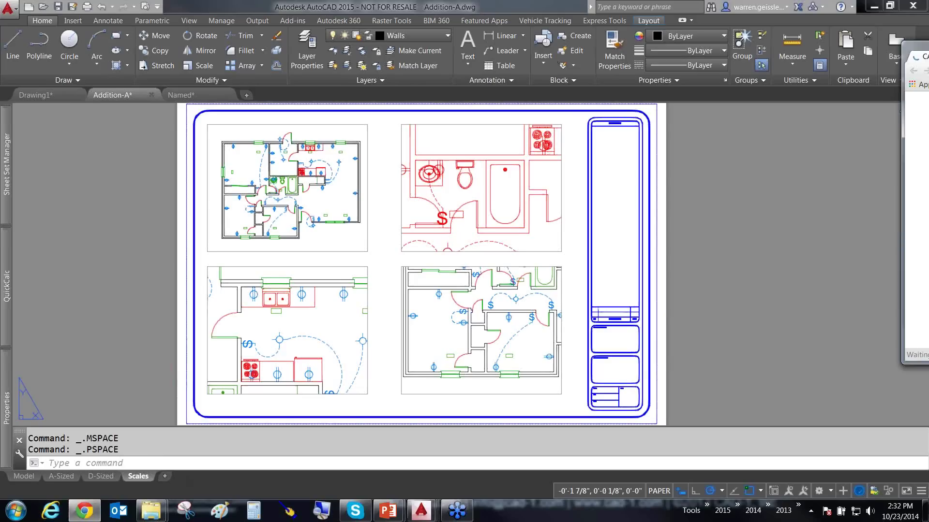
left_click_drag(798, 89, 556, 71)
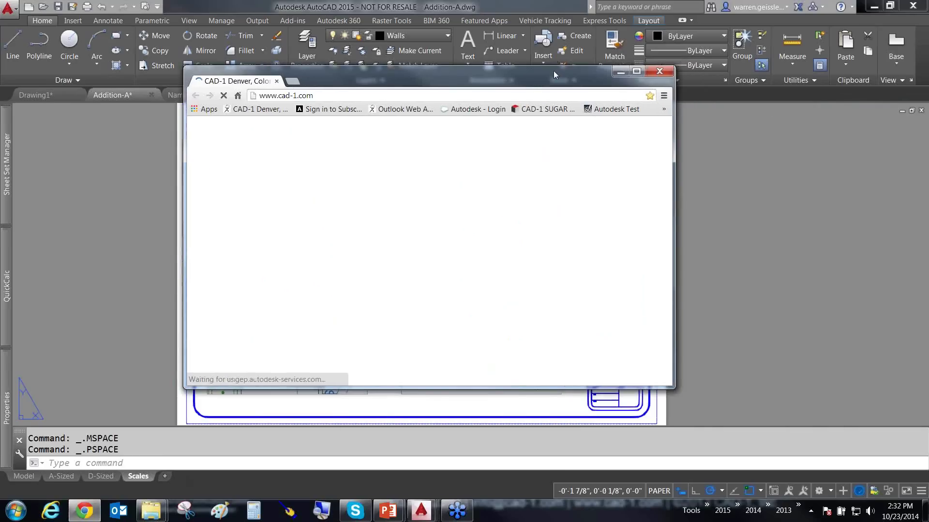
double_click(553, 70)
left_click_drag(63, 275, 169, 220)
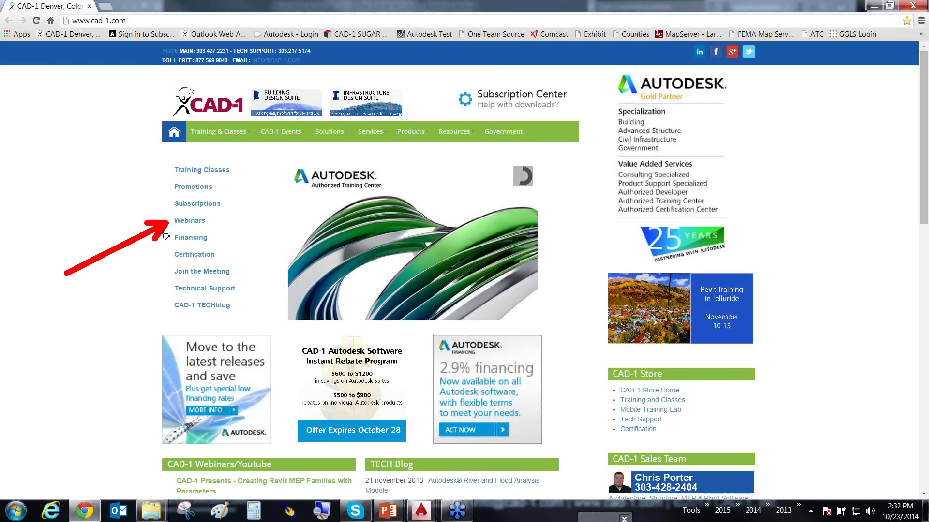
left_click(191, 221)
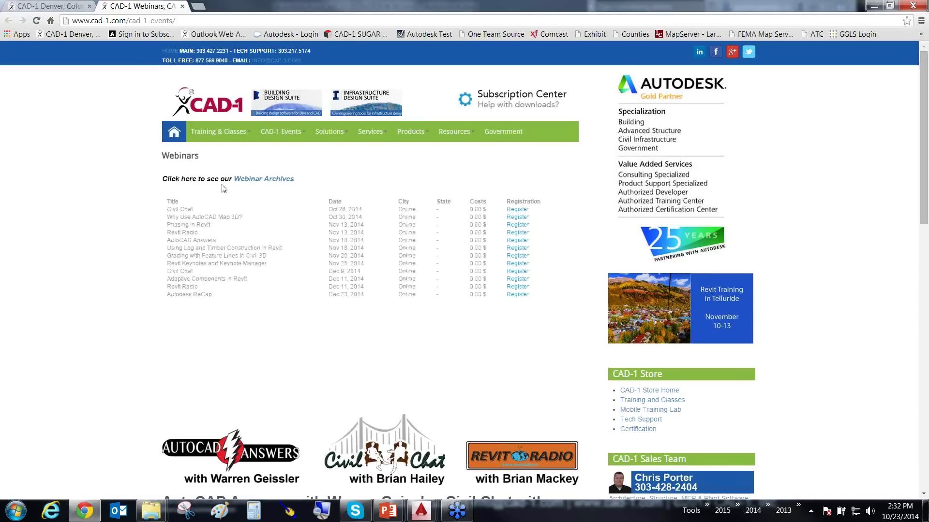
- View the Webinar Archives page and return to the page of upcoming webinars
mouse_move(56, 176)
left_mouse_down("ctrl+shift")
mouse_move(135, 189)
mouse_move(156, 178)
mouse_move(147, 180)
left_mouse_up("ctrl+shift")
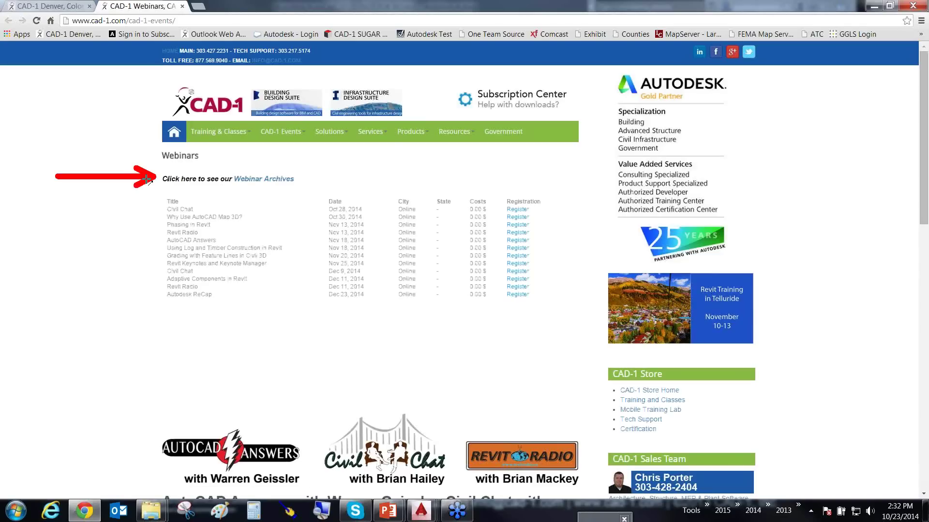
left_click(250, 179)
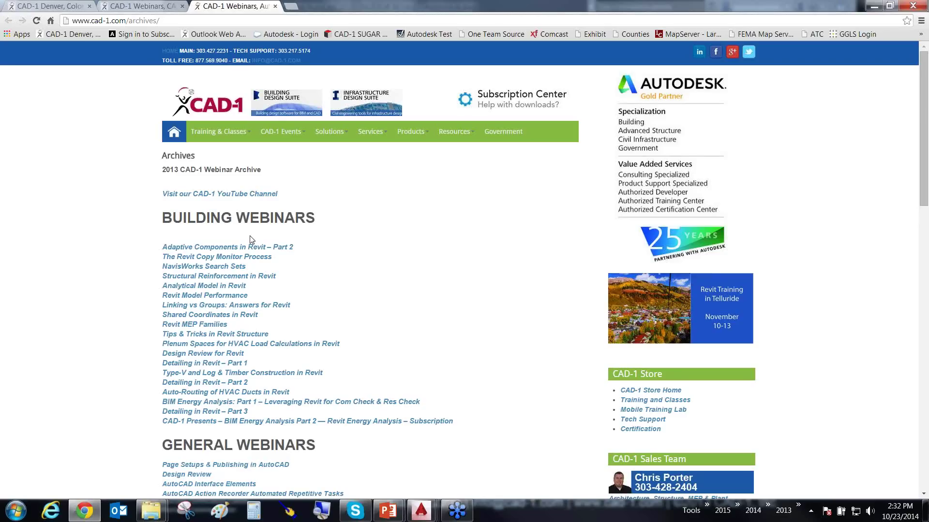
left_click(139, 7)
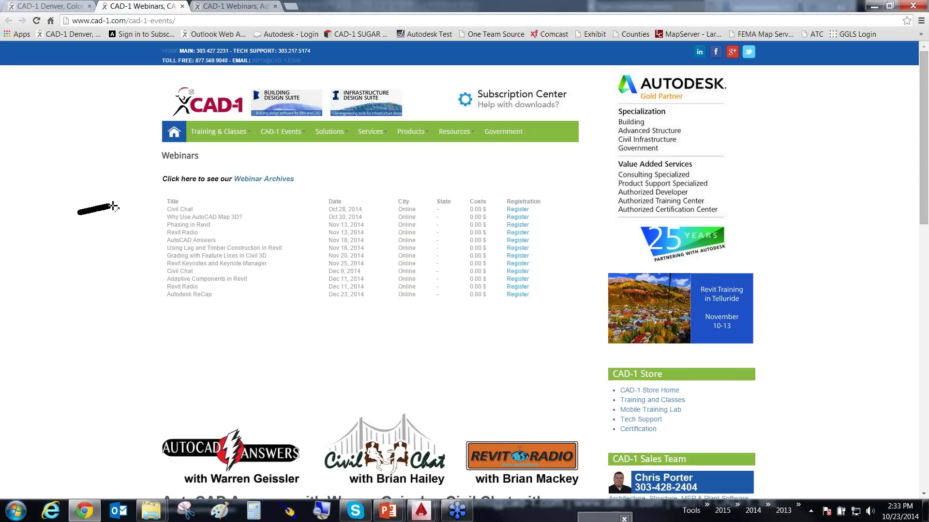
- Examine the upcoming webinar list, including the Civil Chat, Revit Radio and AutoCAD Answers sessions
left_click_drag(78, 211, 148, 208)
left_click_drag(130, 252, 161, 235)
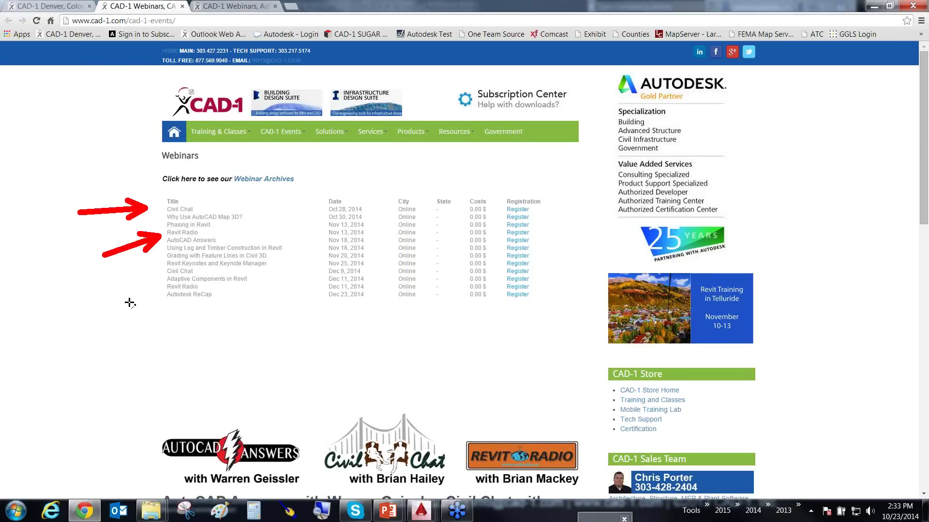
key("Escape")
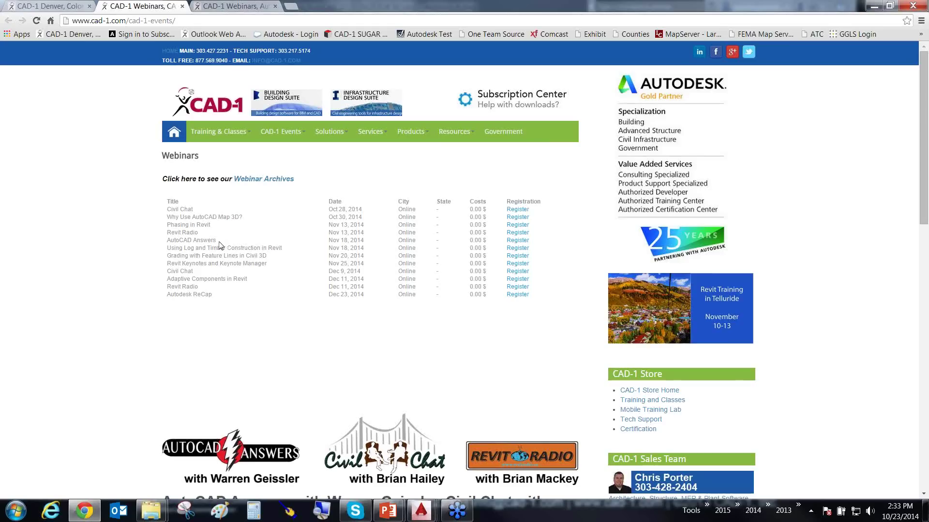
left_click_drag(216, 241, 167, 243)
left_click_drag(167, 200, 168, 240)
left_click(189, 209)
- Minimize the browser and switch to the PowerPoint slide show with the CAD-1 Facebook and Twitter links
left_click(874, 7)
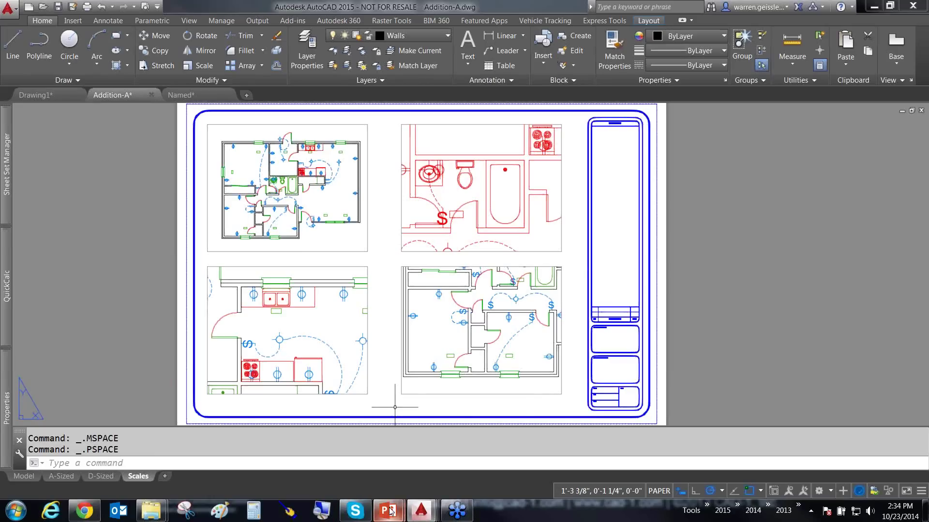
mouse_move(386, 510)
left_click(460, 453)
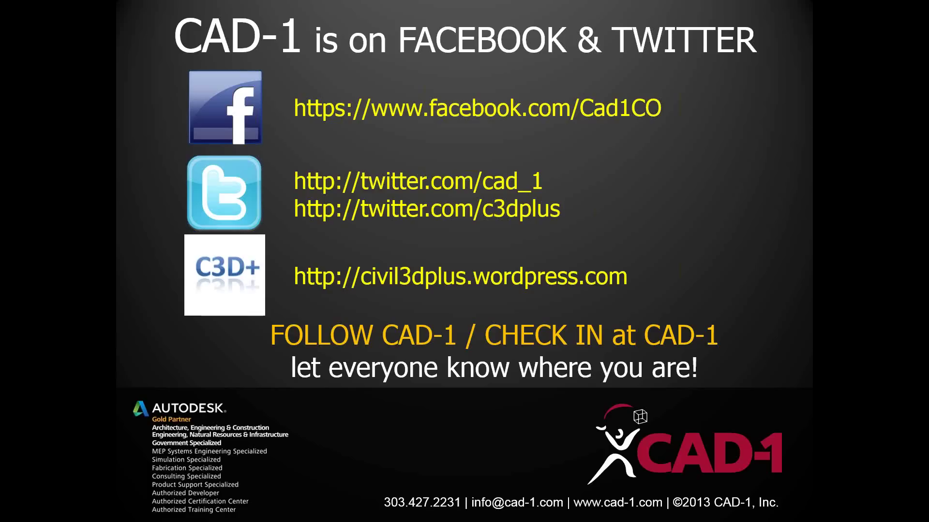